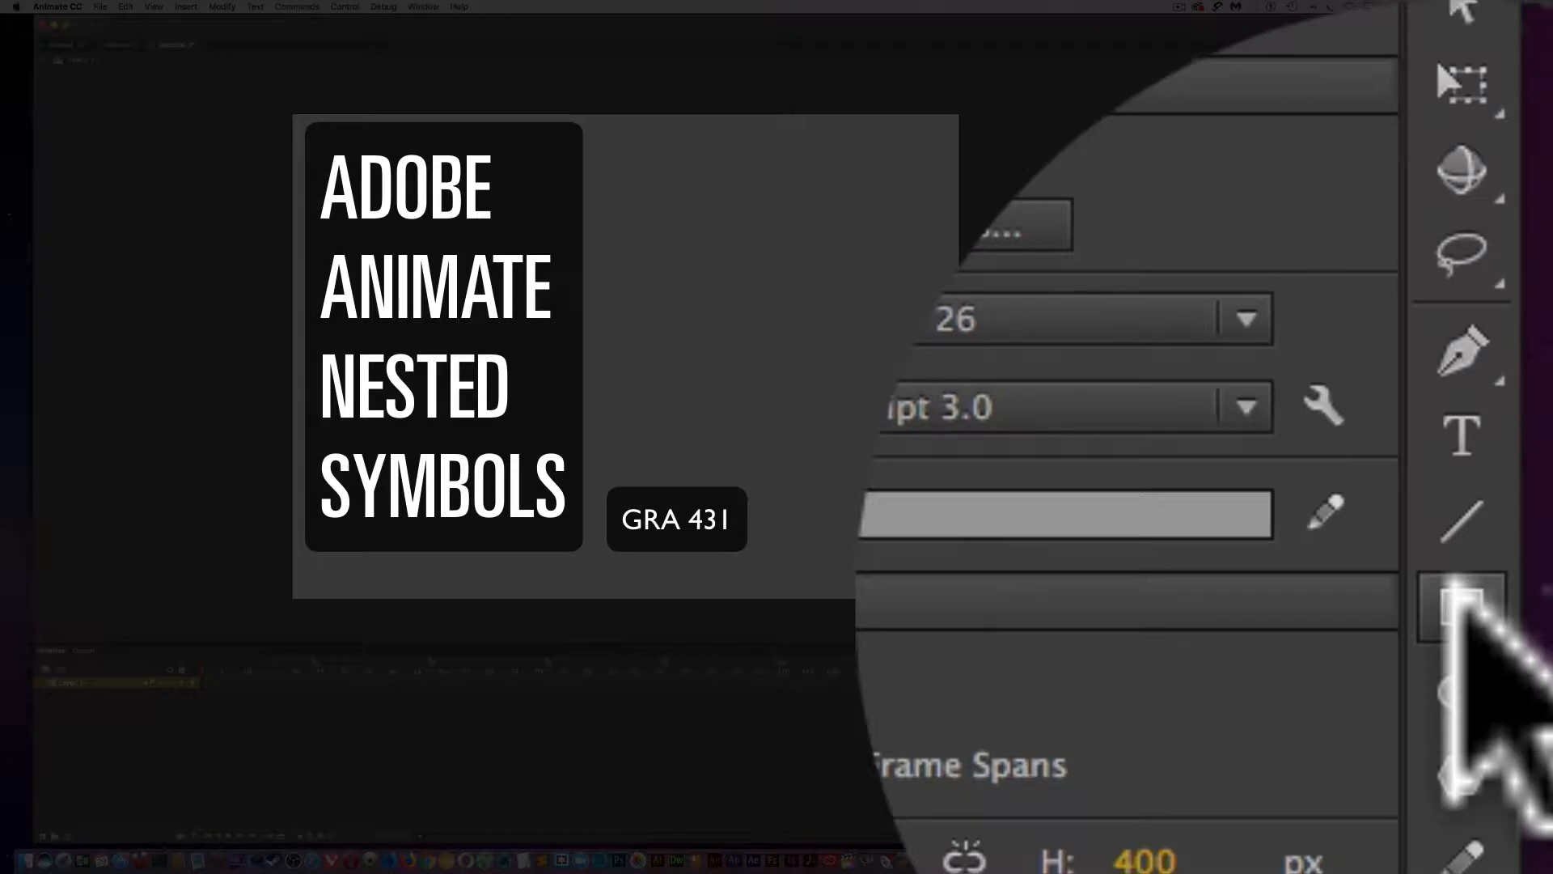
# - Draw a blue rectangle about 51 by 45 px in the stage's upper-left area and convert it to a graphic symbol
pyautogui.click(1534, 204)
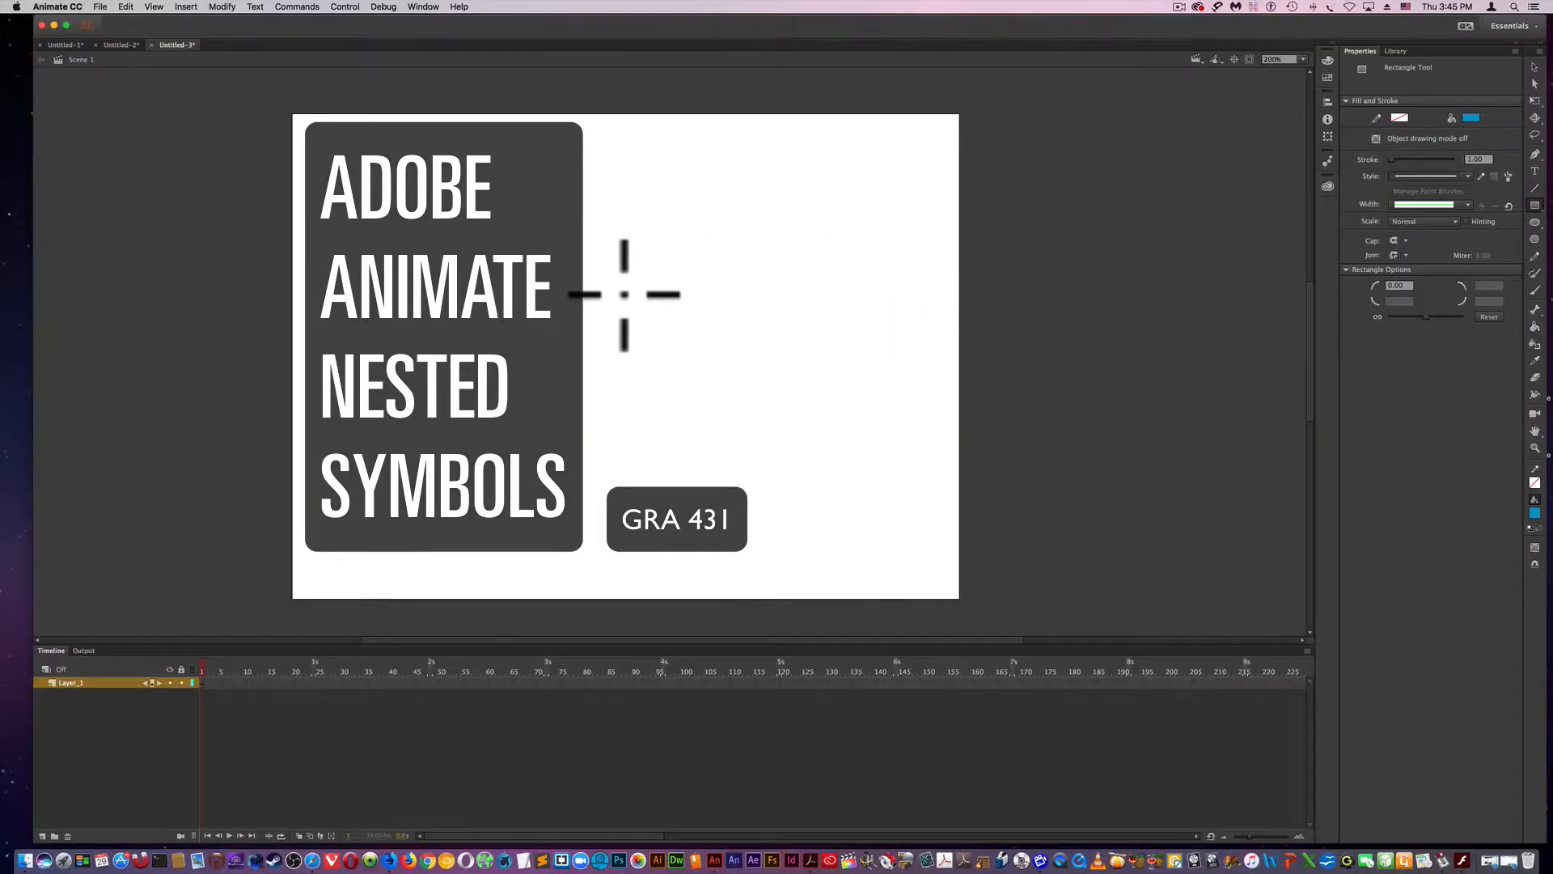
pyautogui.moveTo(381, 207); pyautogui.dragTo(441, 262)
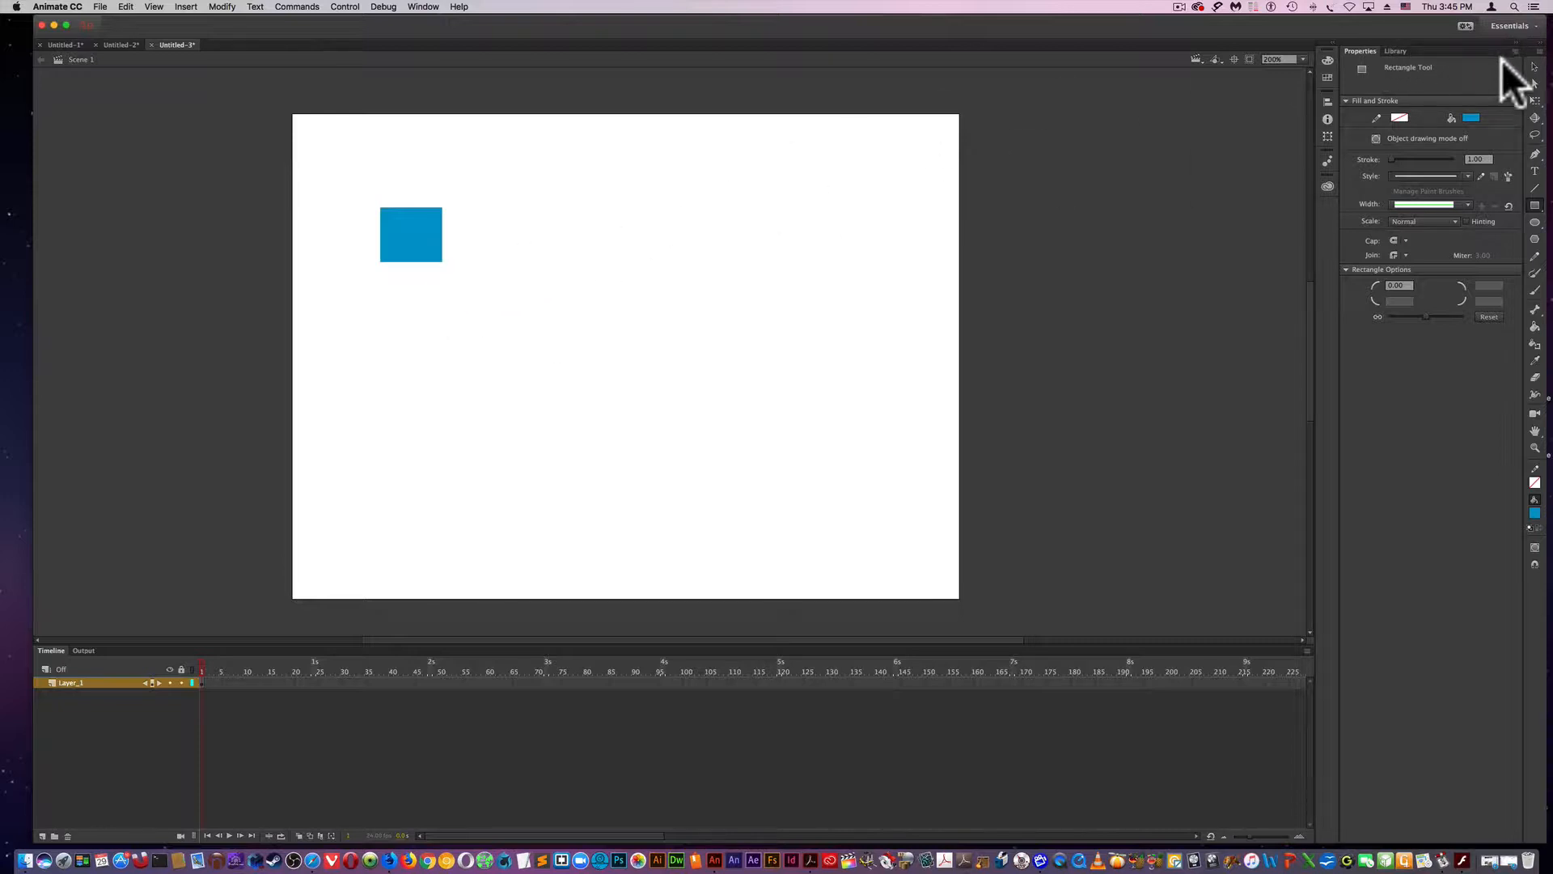
pyautogui.click(1534, 67)
pyautogui.moveTo(357, 185); pyautogui.dragTo(497, 317)
pyautogui.scroll(2, 341, 75)
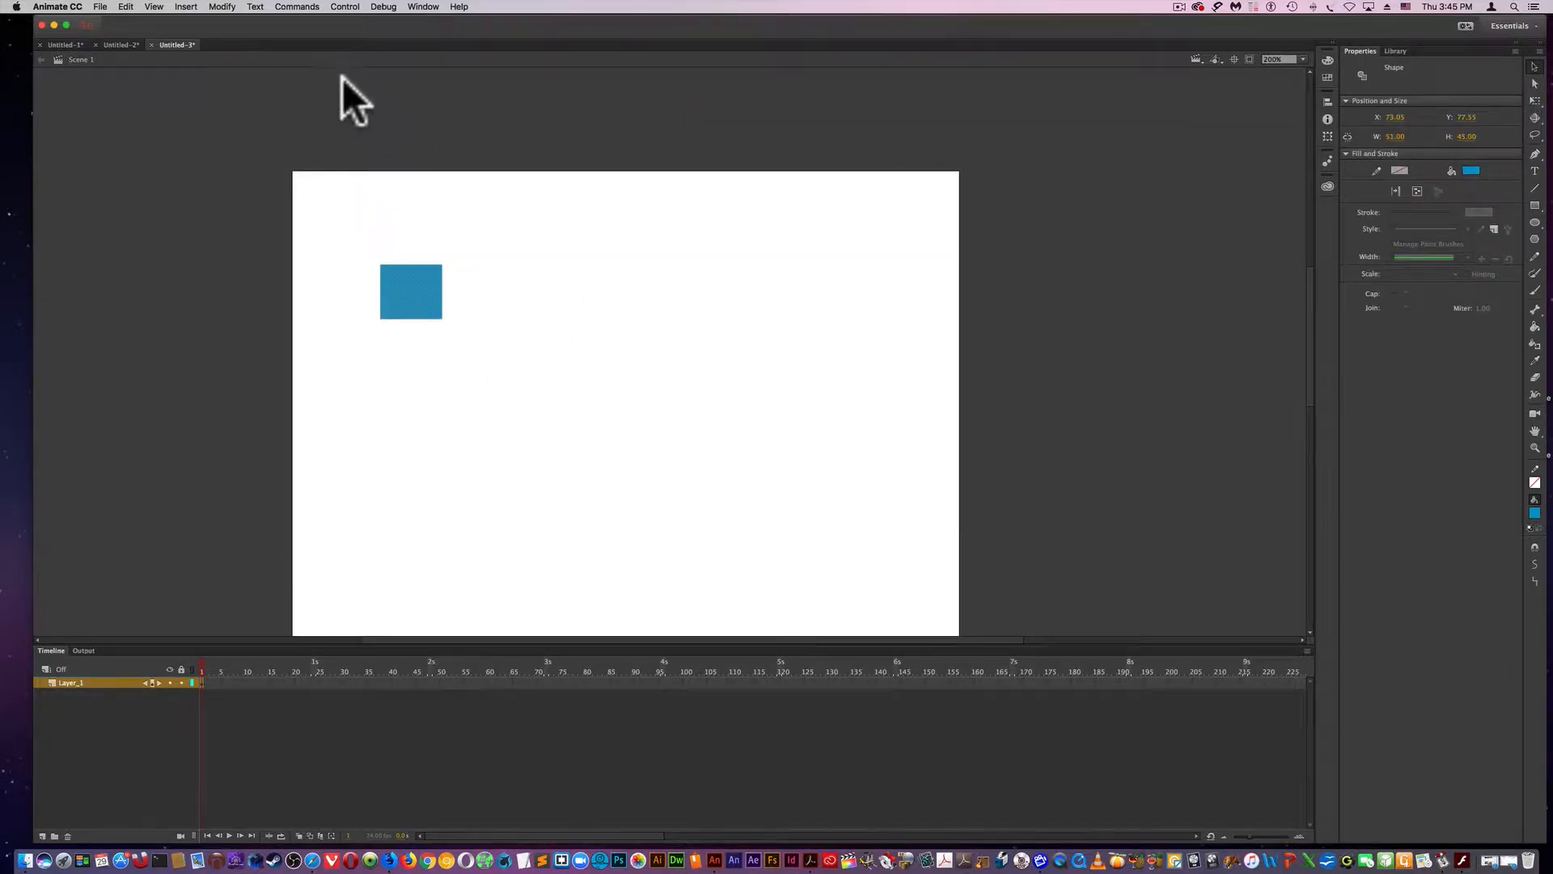
pyautogui.click(218, 6)
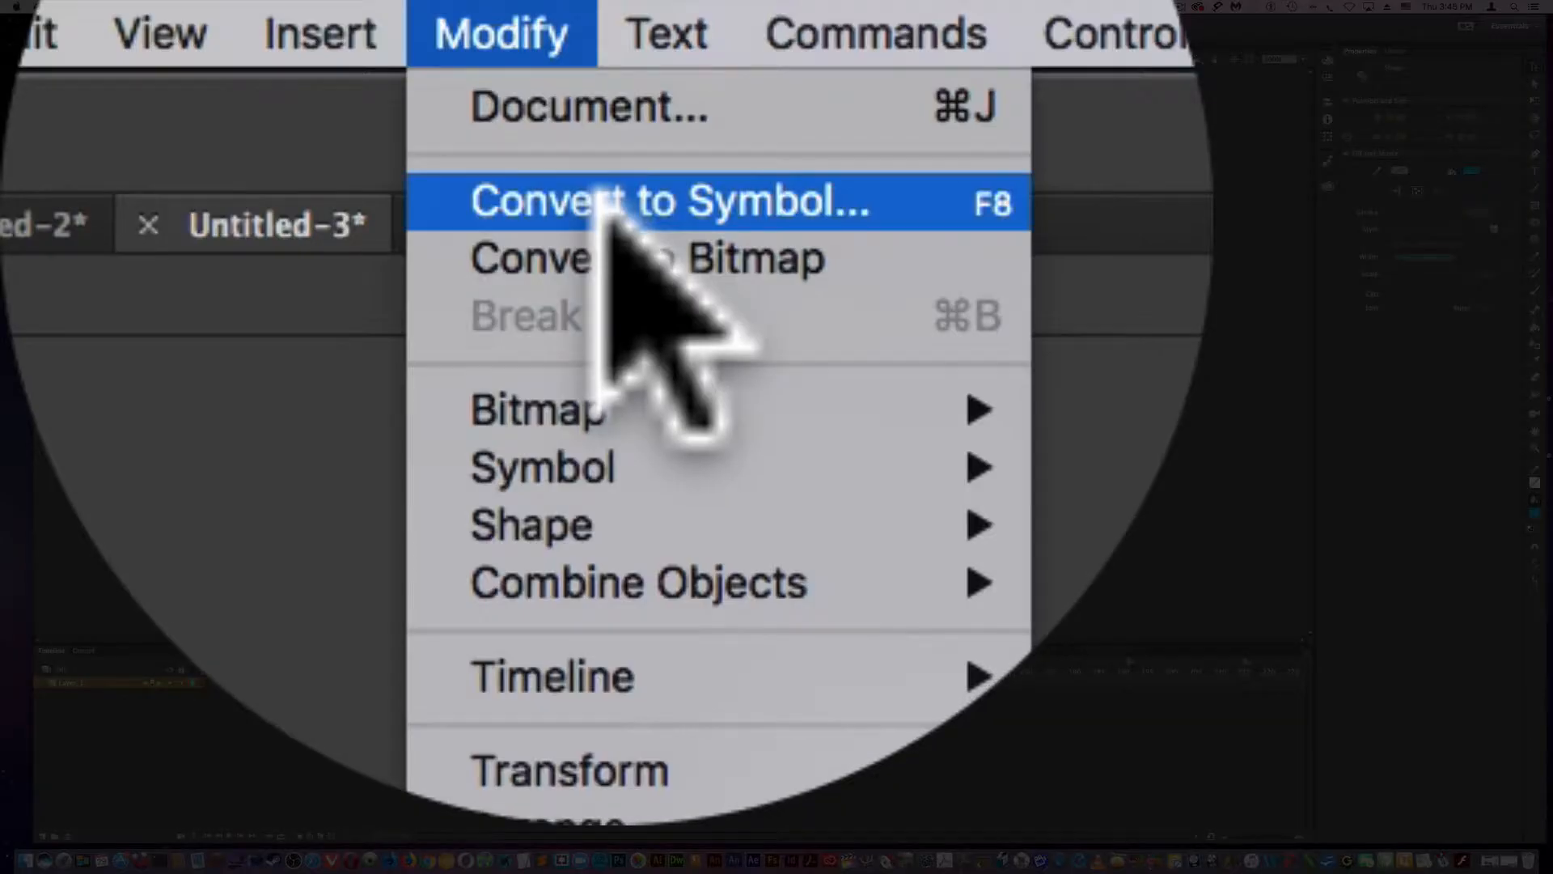
pyautogui.click(246, 39)
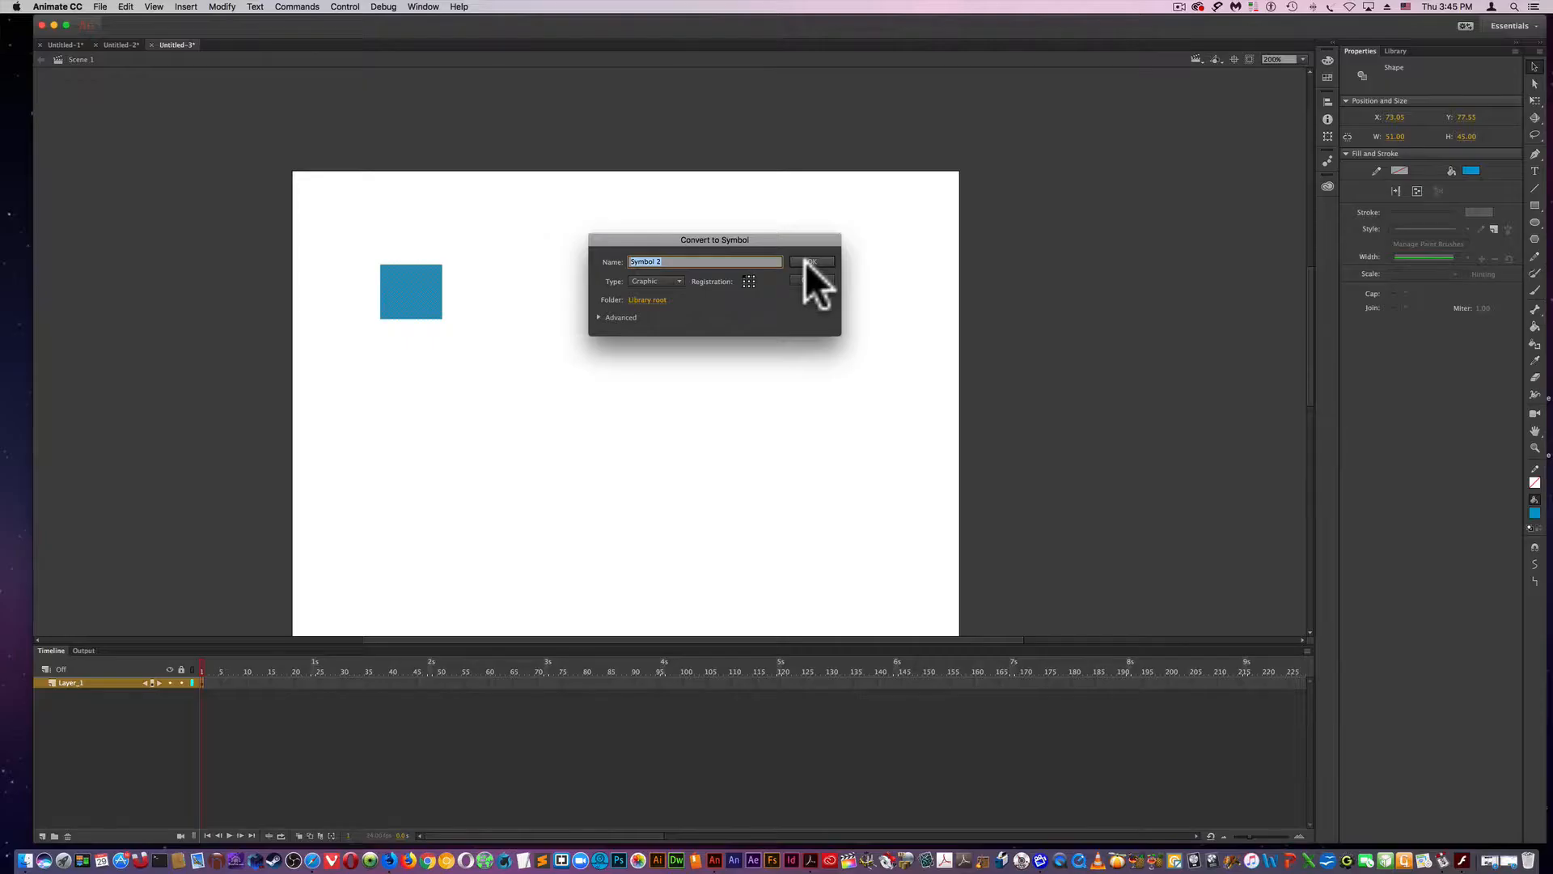
pyautogui.click(805, 261)
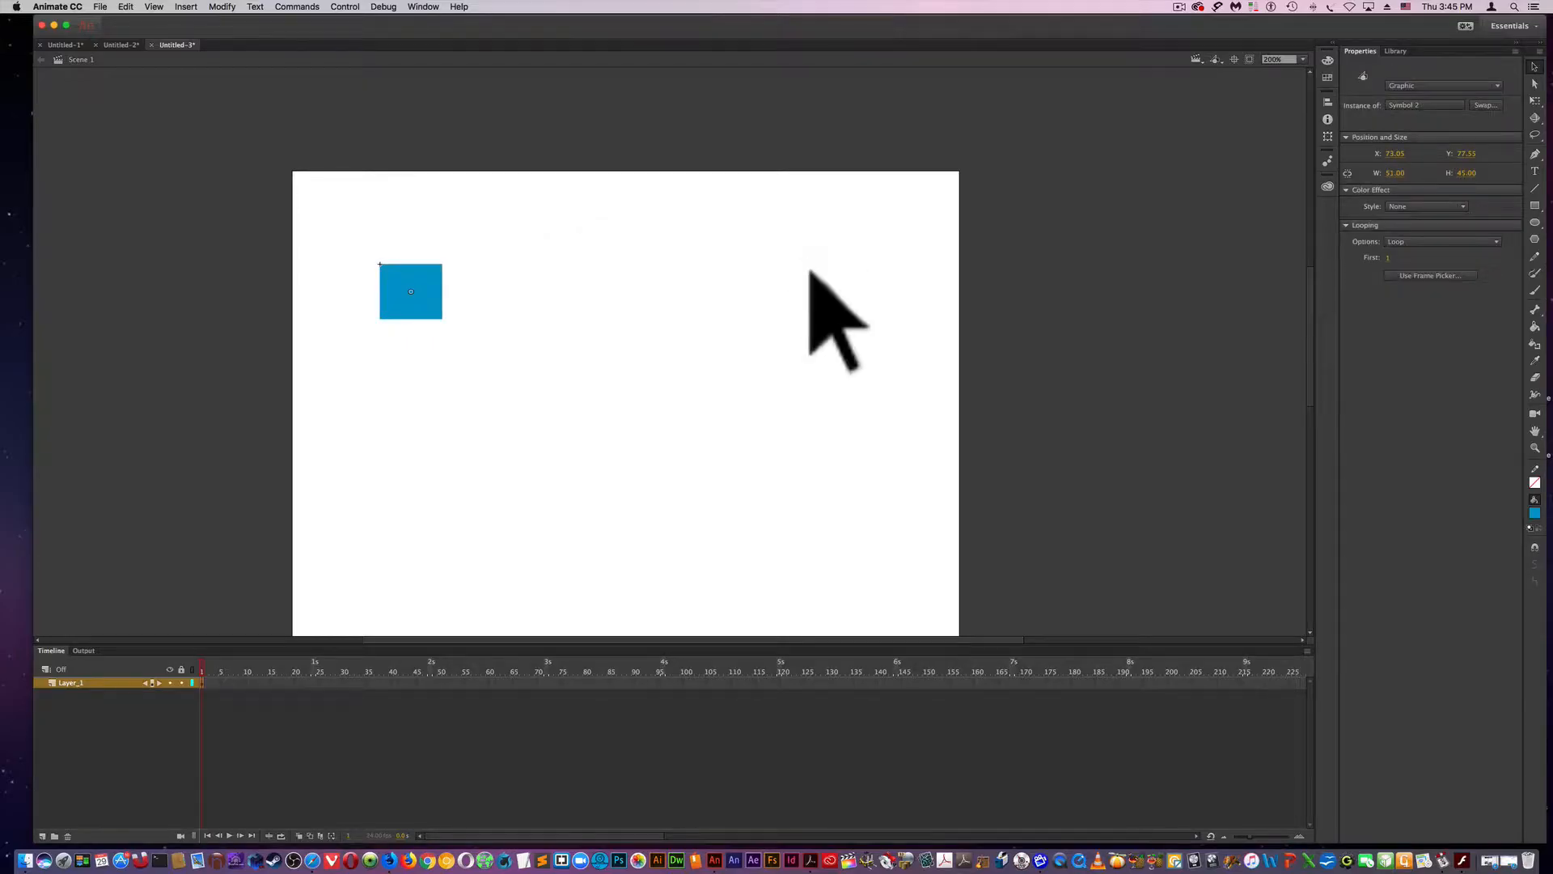
# - Create a motion tween on the rectangle's first frame and extend the tween span to about frame 54
pyautogui.rightClick(201, 683)
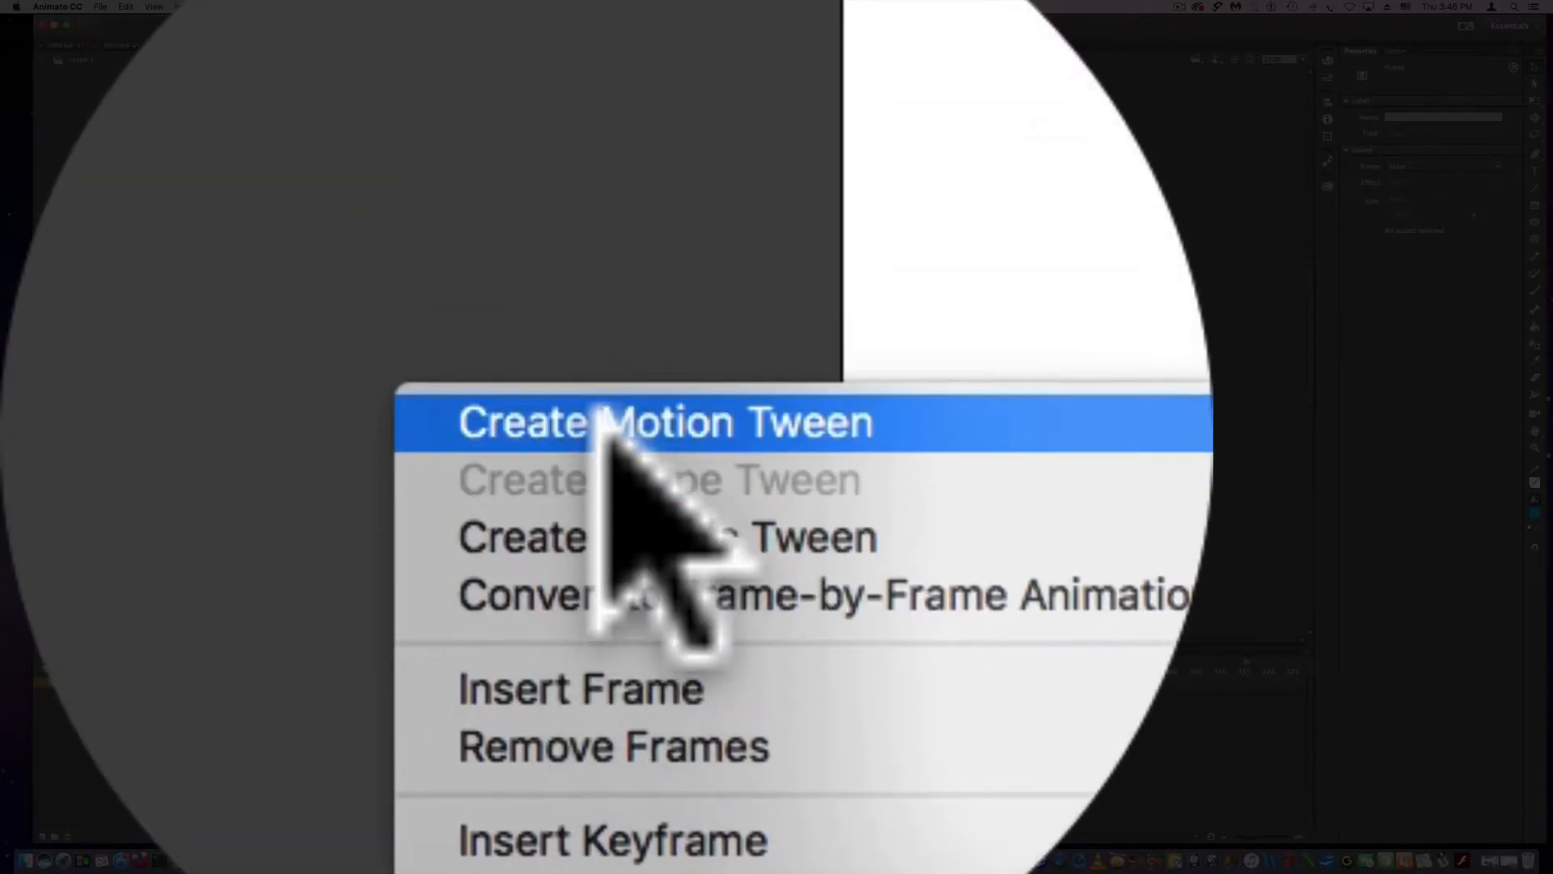
pyautogui.click(614, 164)
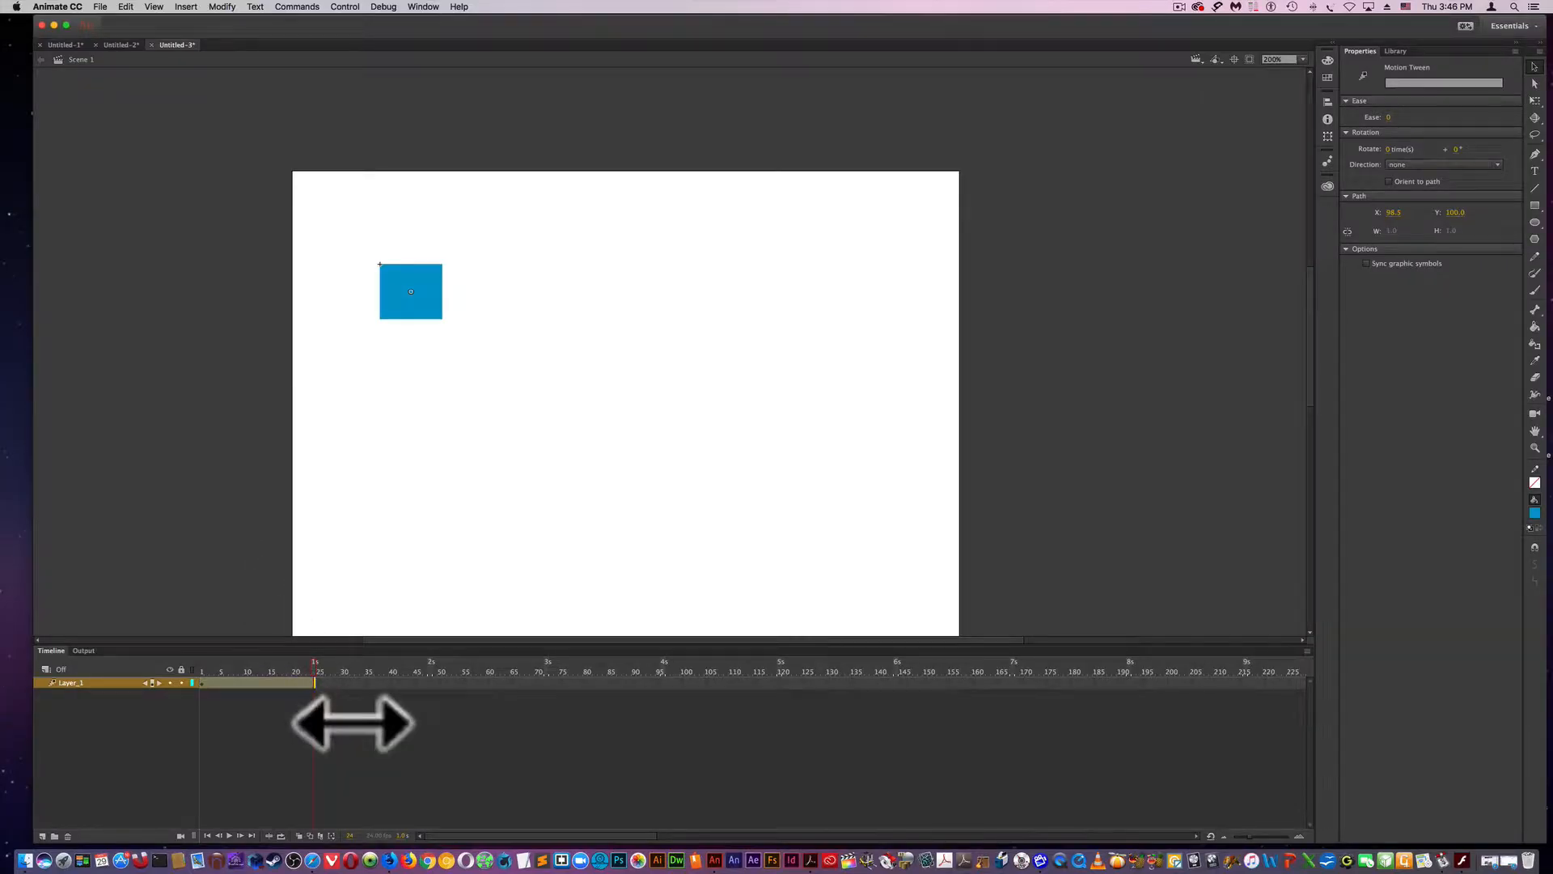
pyautogui.moveTo(314, 683); pyautogui.dragTo(460, 684)
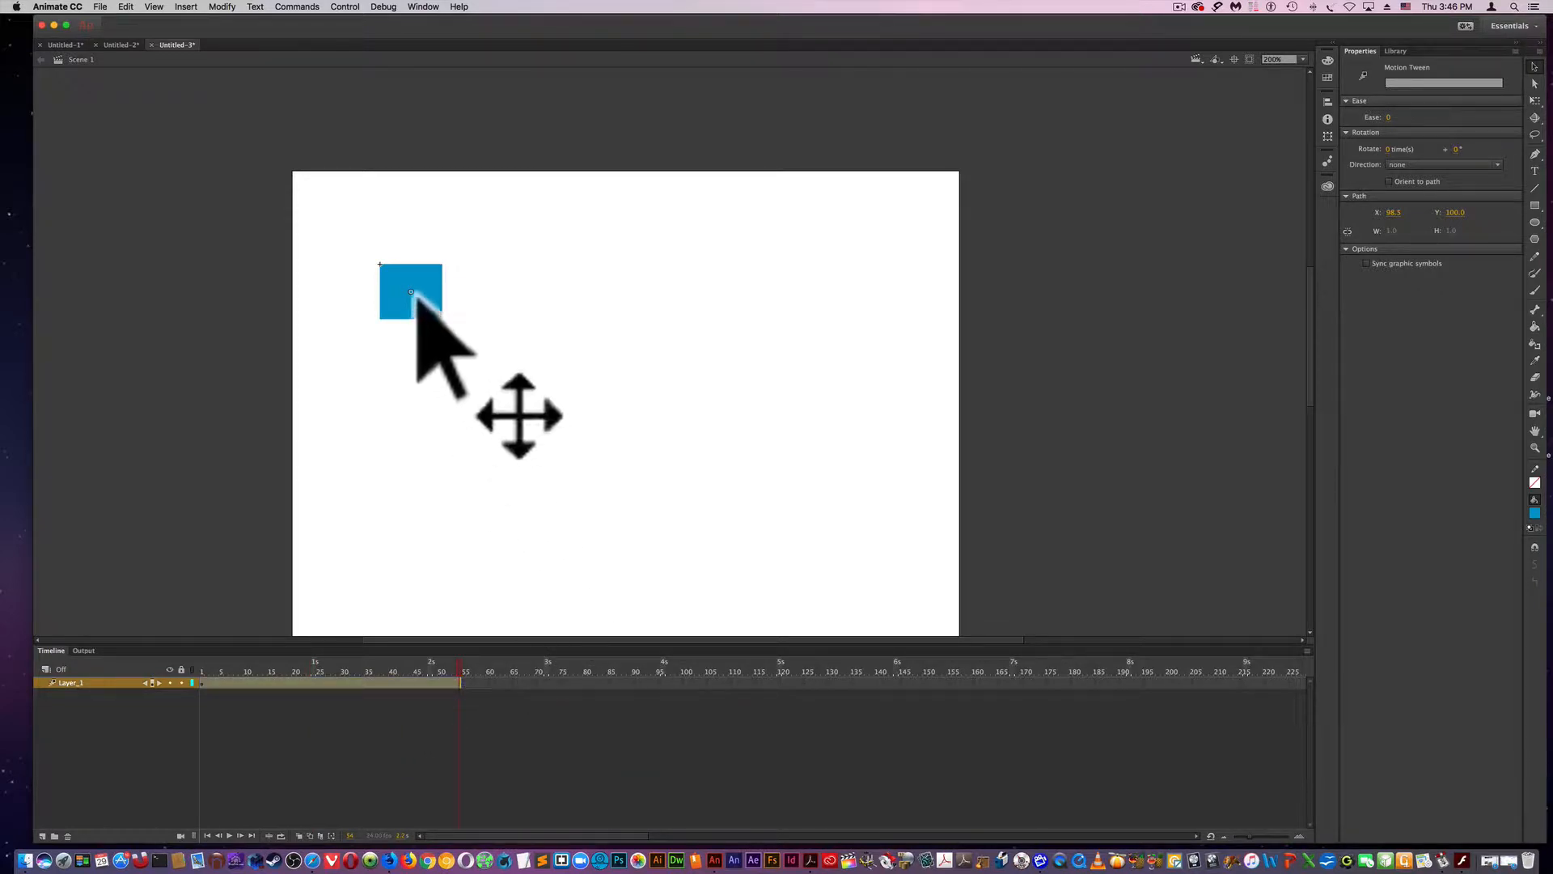
# - Move the rectangle to the stage's lower right on the tween's last frame and bend the motion path upward into an arc
pyautogui.click(418, 283)
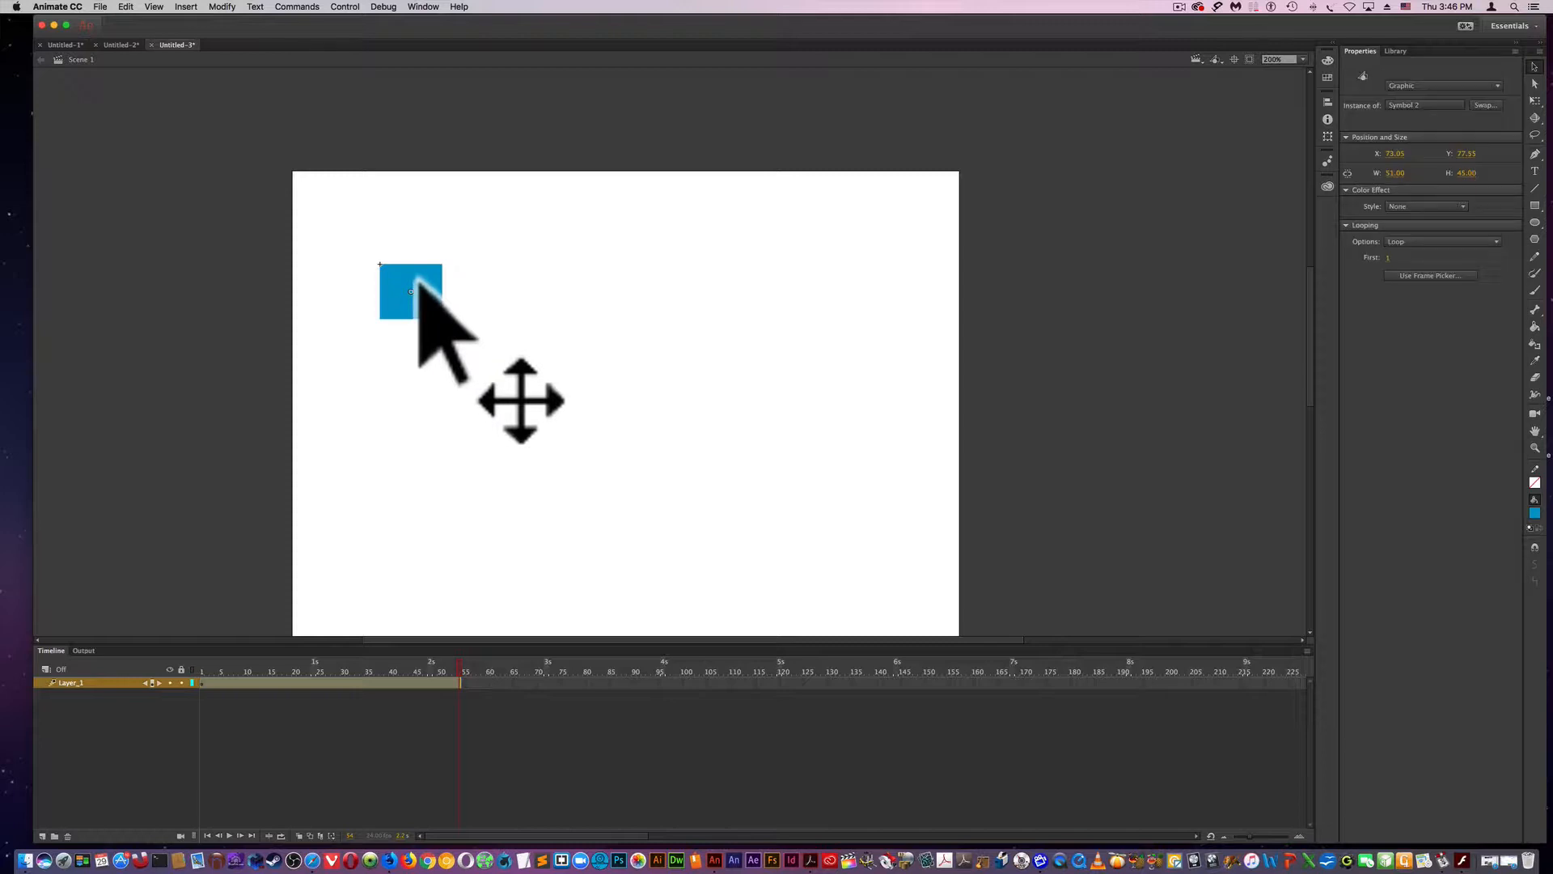
pyautogui.moveTo(423, 294); pyautogui.dragTo(849, 481)
pyautogui.click(458, 664)
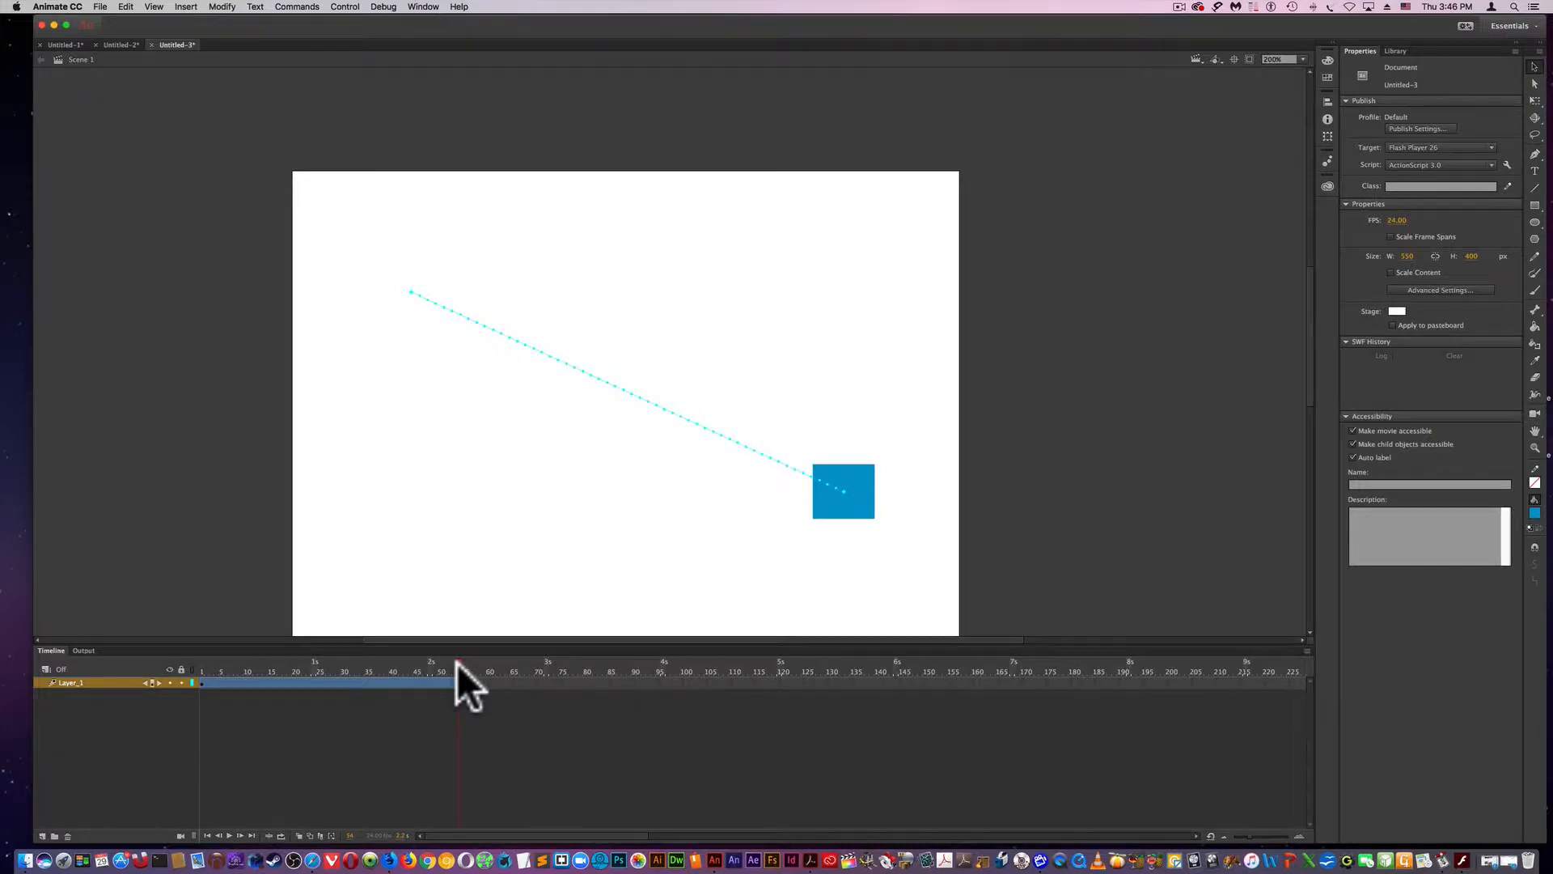
pyautogui.click(458, 664)
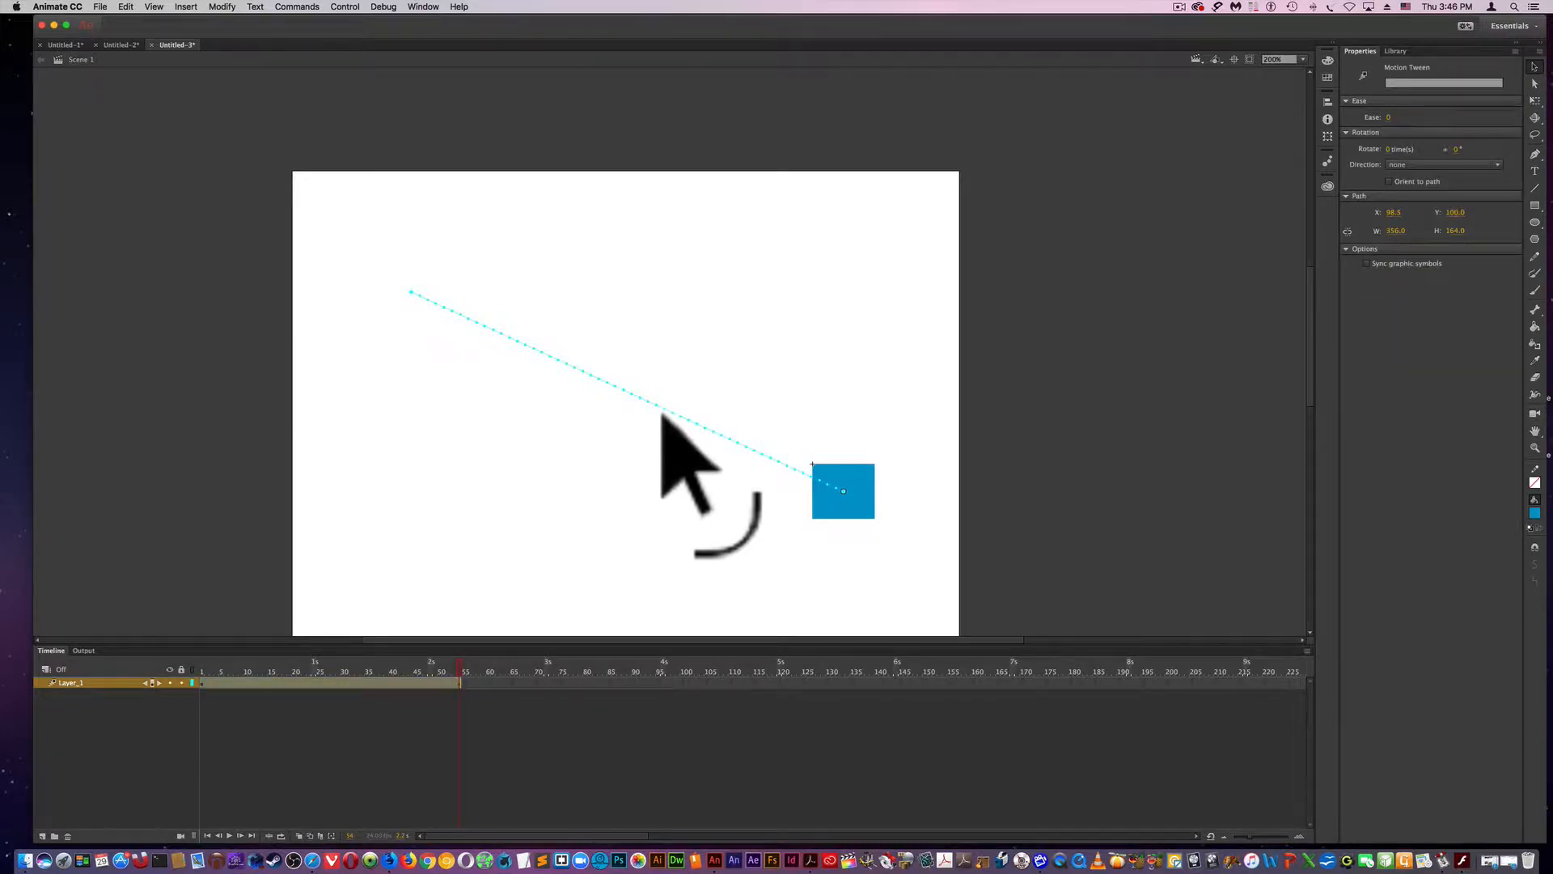
pyautogui.moveTo(663, 409); pyautogui.dragTo(715, 293)
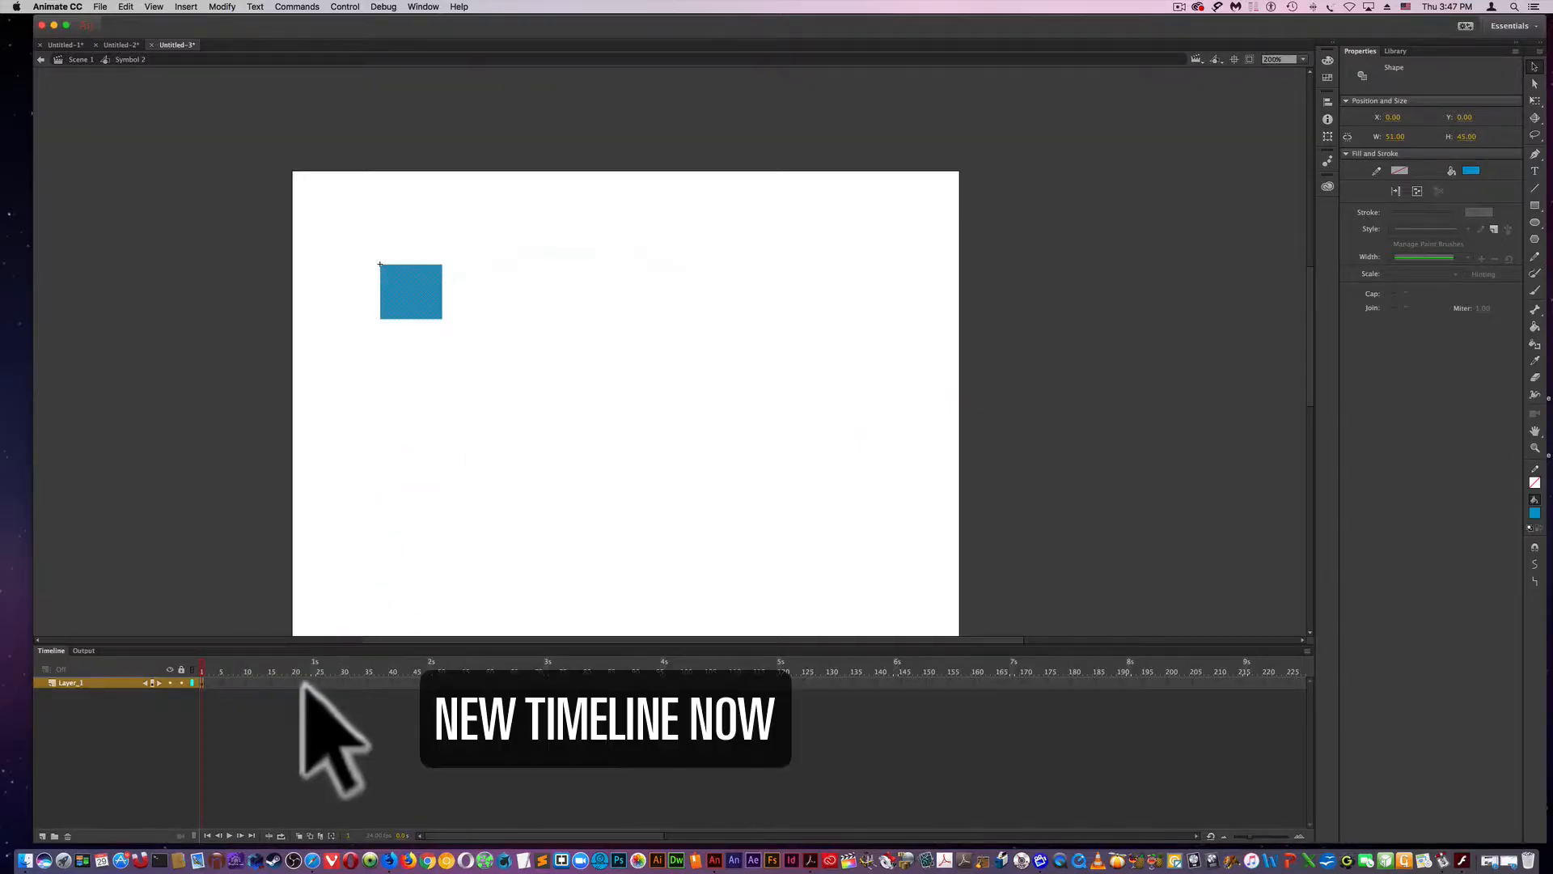
# - In the rectangle symbol's own timeline, insert a keyframe at frame 15 and create a shape tween starting from frame 1
pyautogui.click(304, 683)
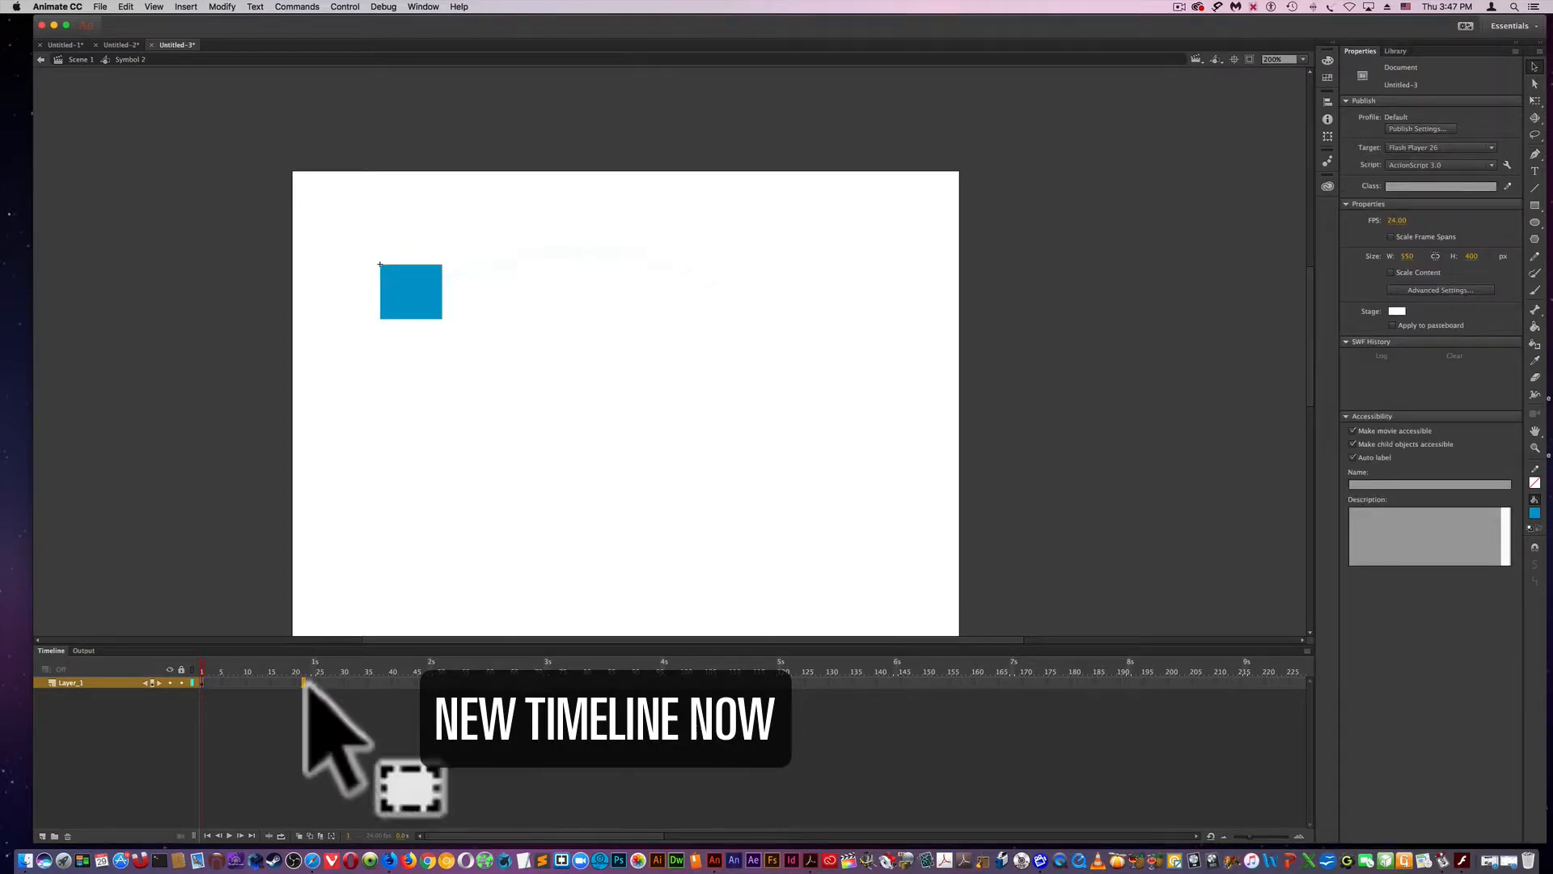
pyautogui.rightClick(304, 682)
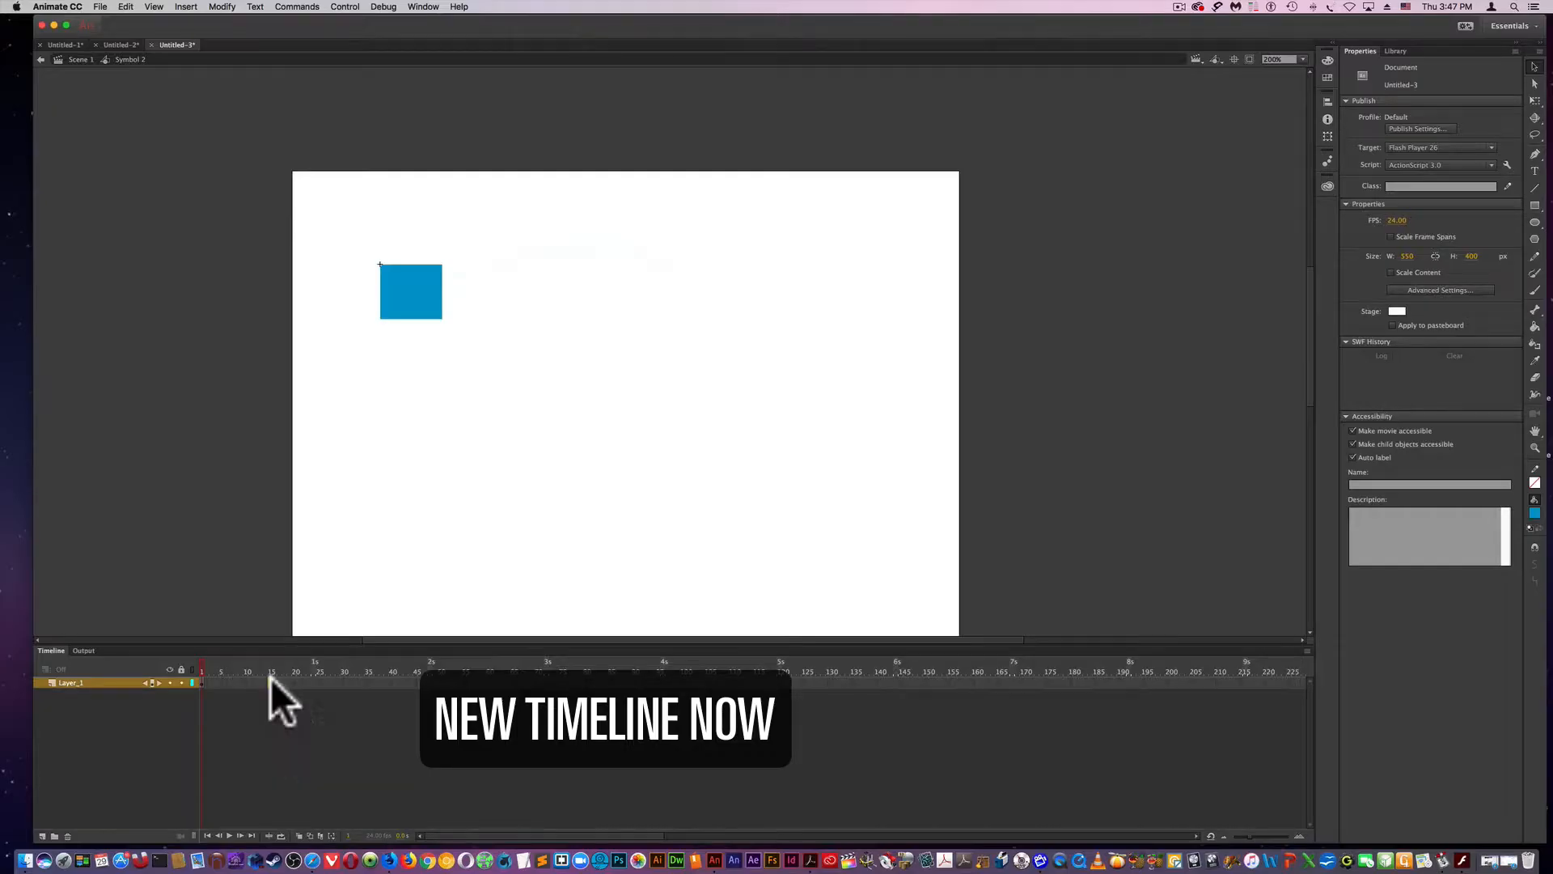
pyautogui.rightClick(271, 681)
pyautogui.click(326, 612)
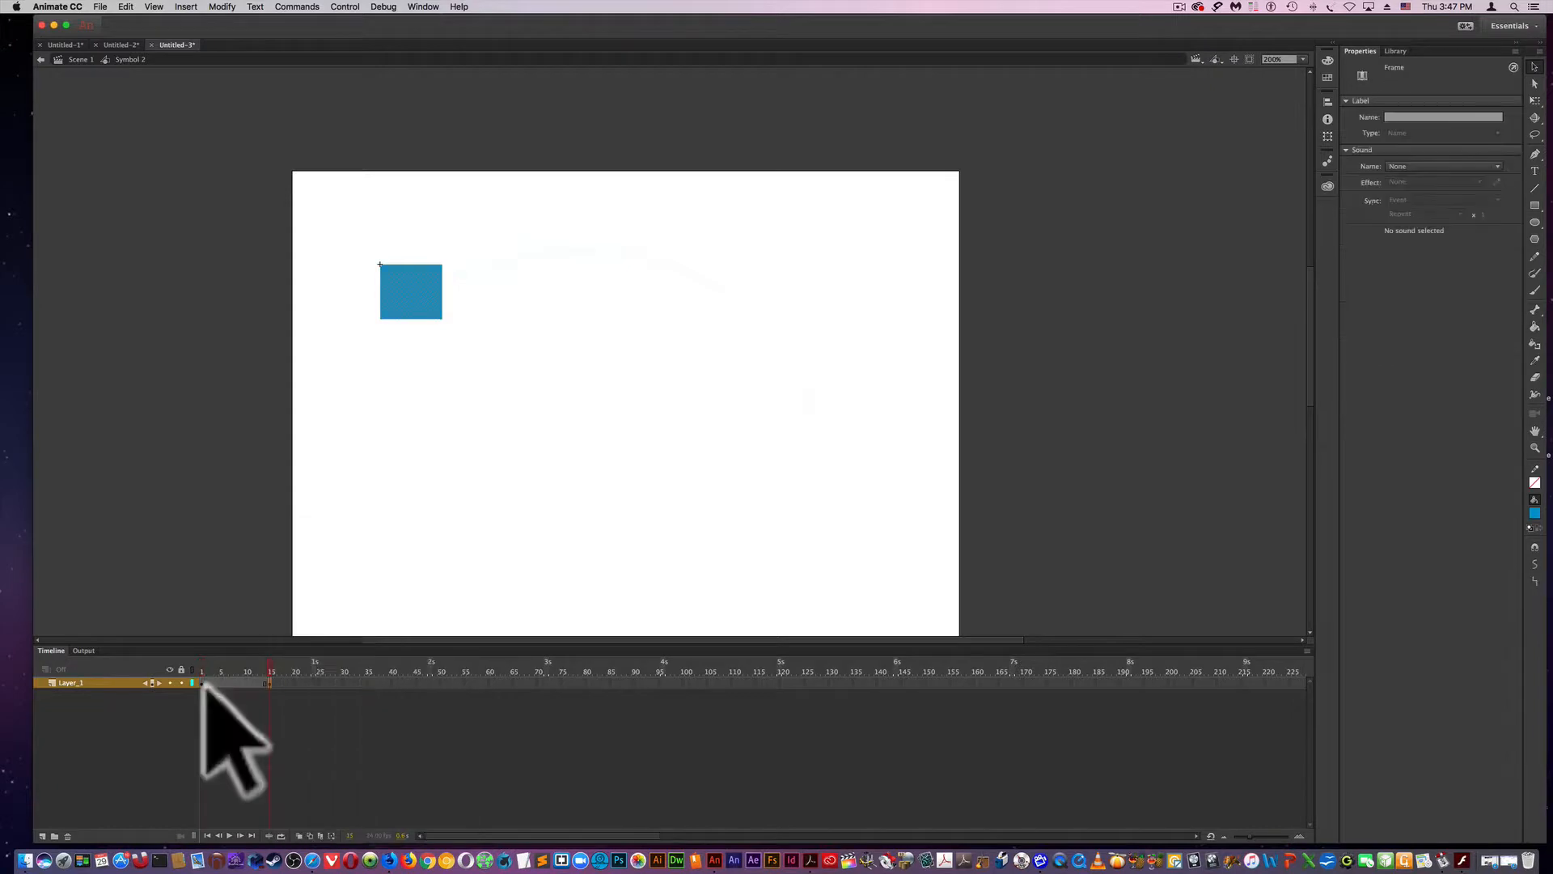
pyautogui.rightClick(204, 684)
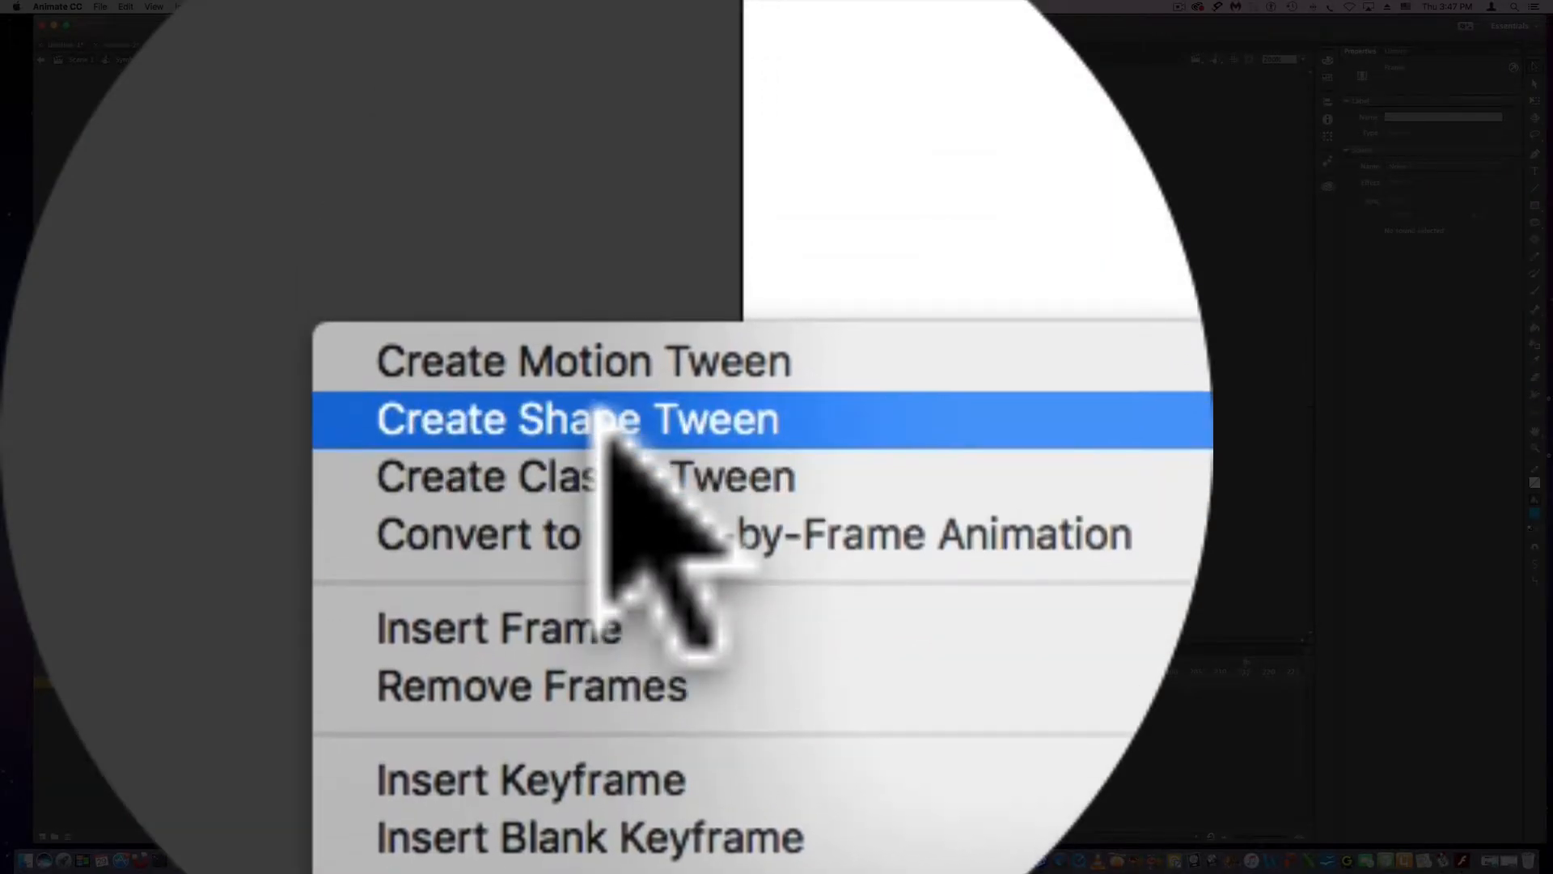
pyautogui.click(605, 420)
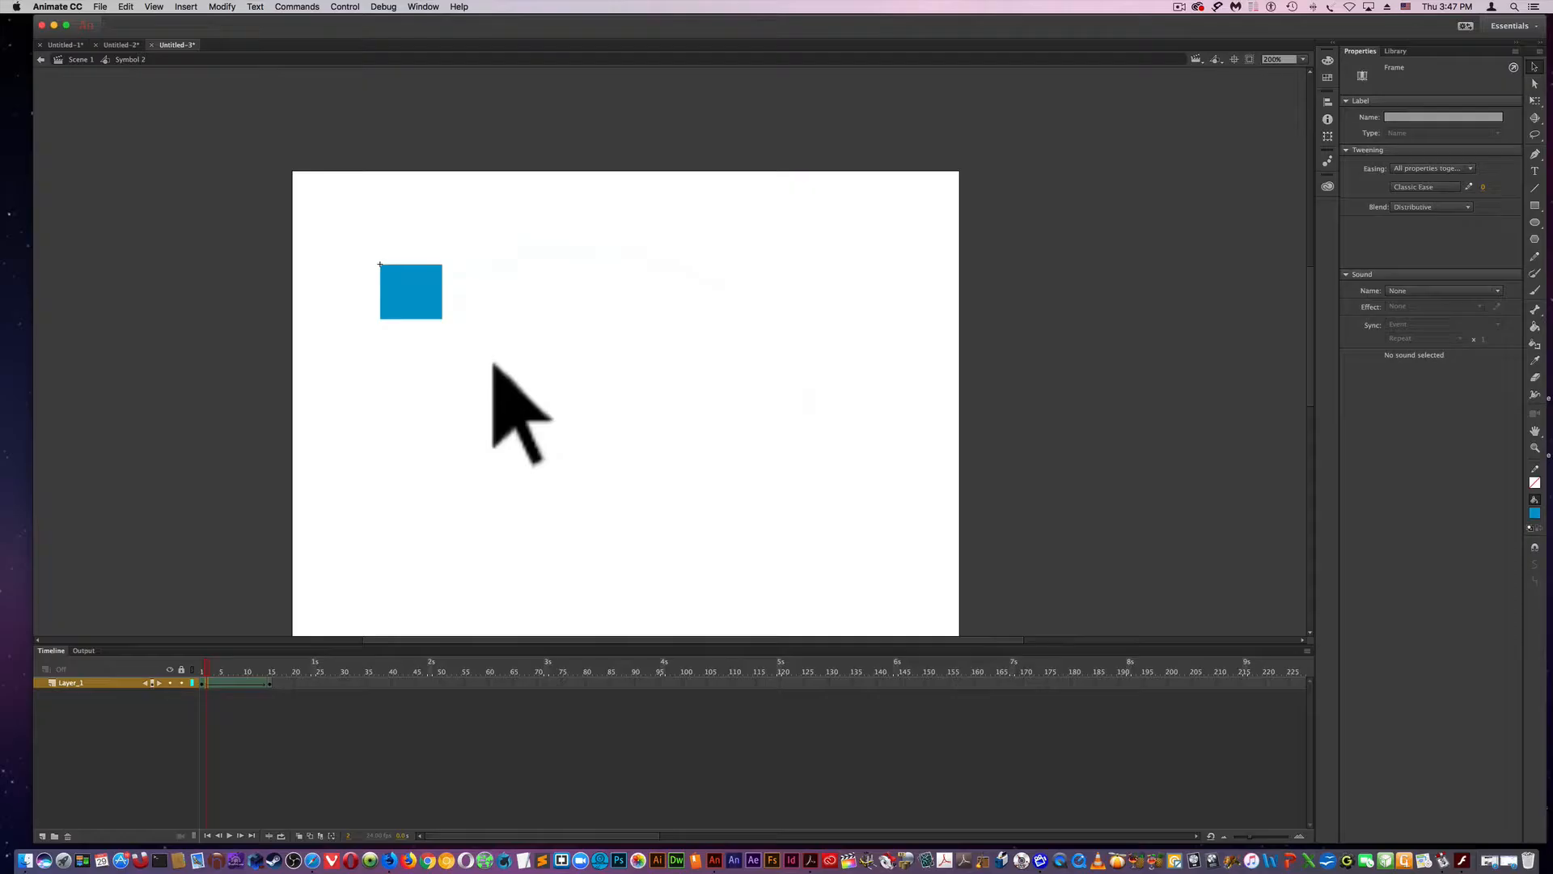
# - At frame 15, distort the rectangle by pulling its lower-right and upper-left corners outward and its lower-left corner inward
pyautogui.moveTo(209, 663); pyautogui.dragTo(273, 664)
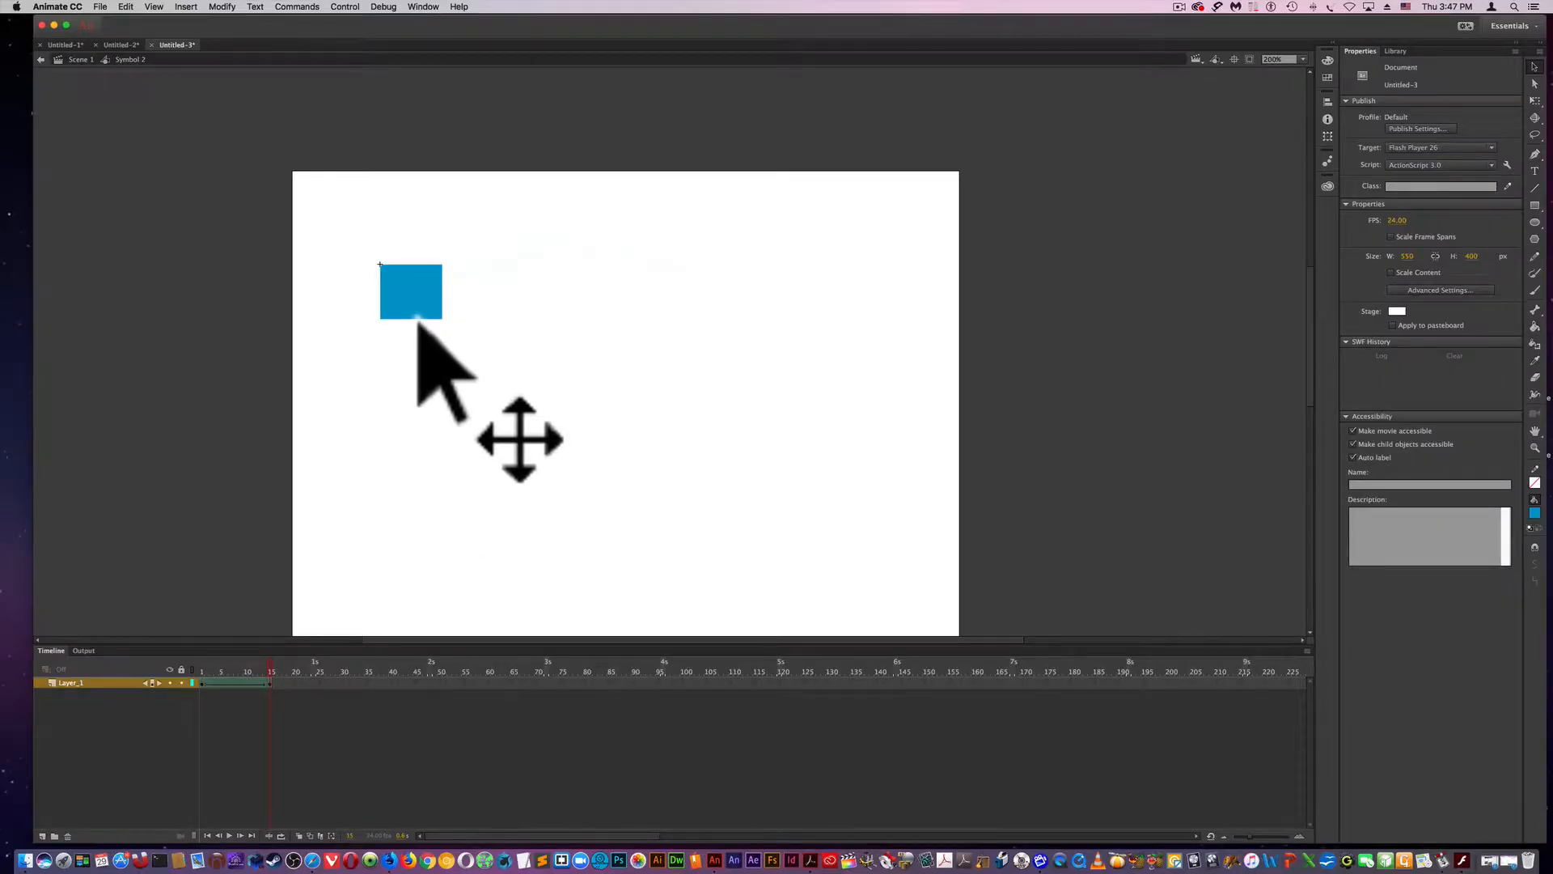
pyautogui.moveTo(442, 322); pyautogui.dragTo(449, 329)
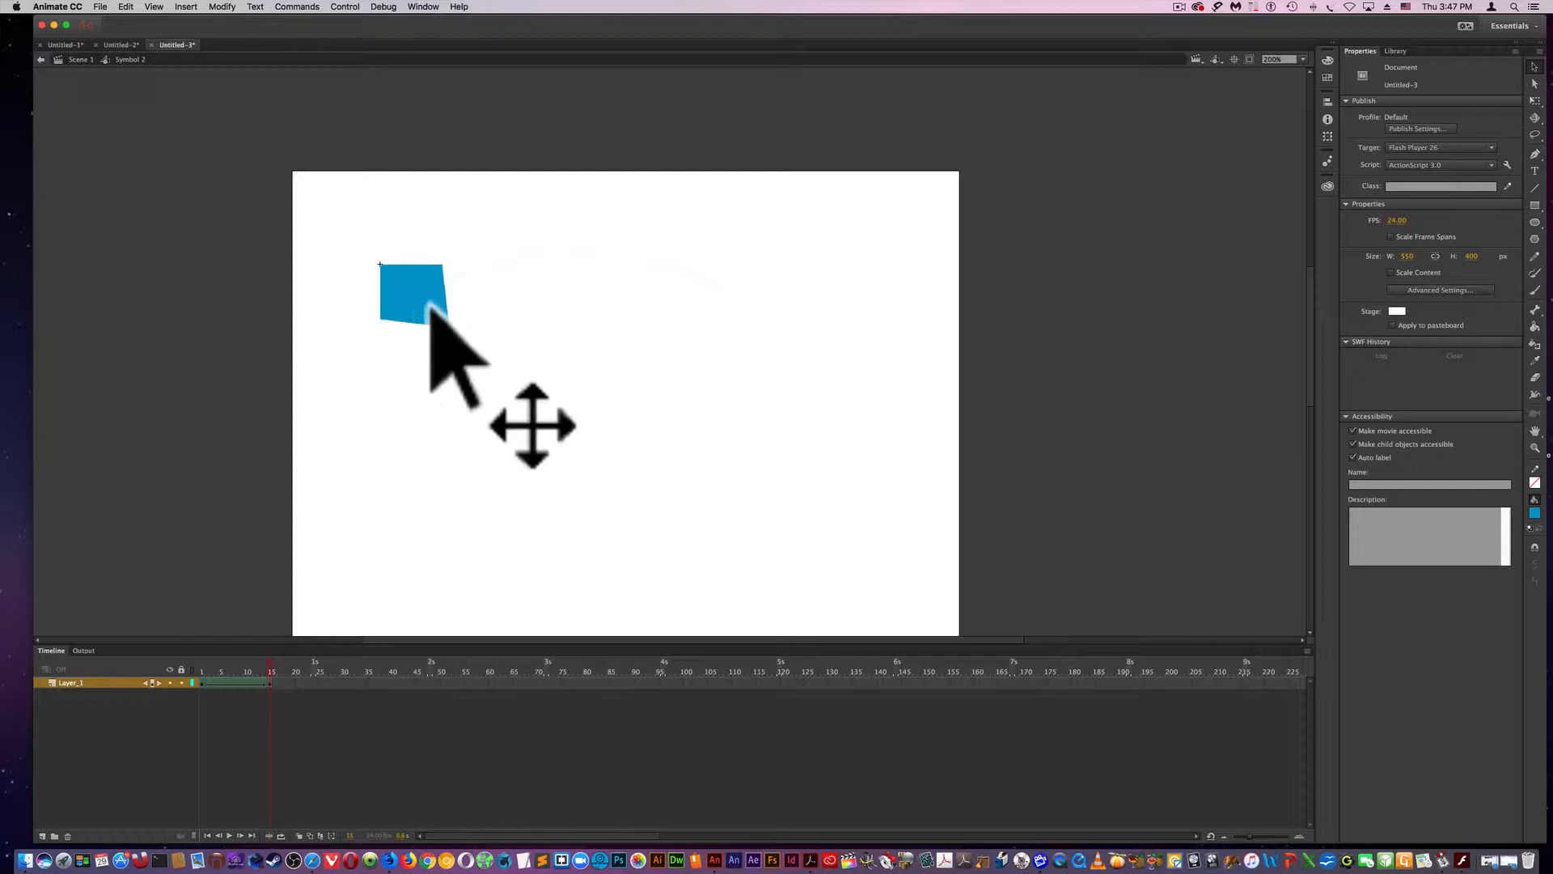
pyautogui.moveTo(380, 264); pyautogui.dragTo(370, 245)
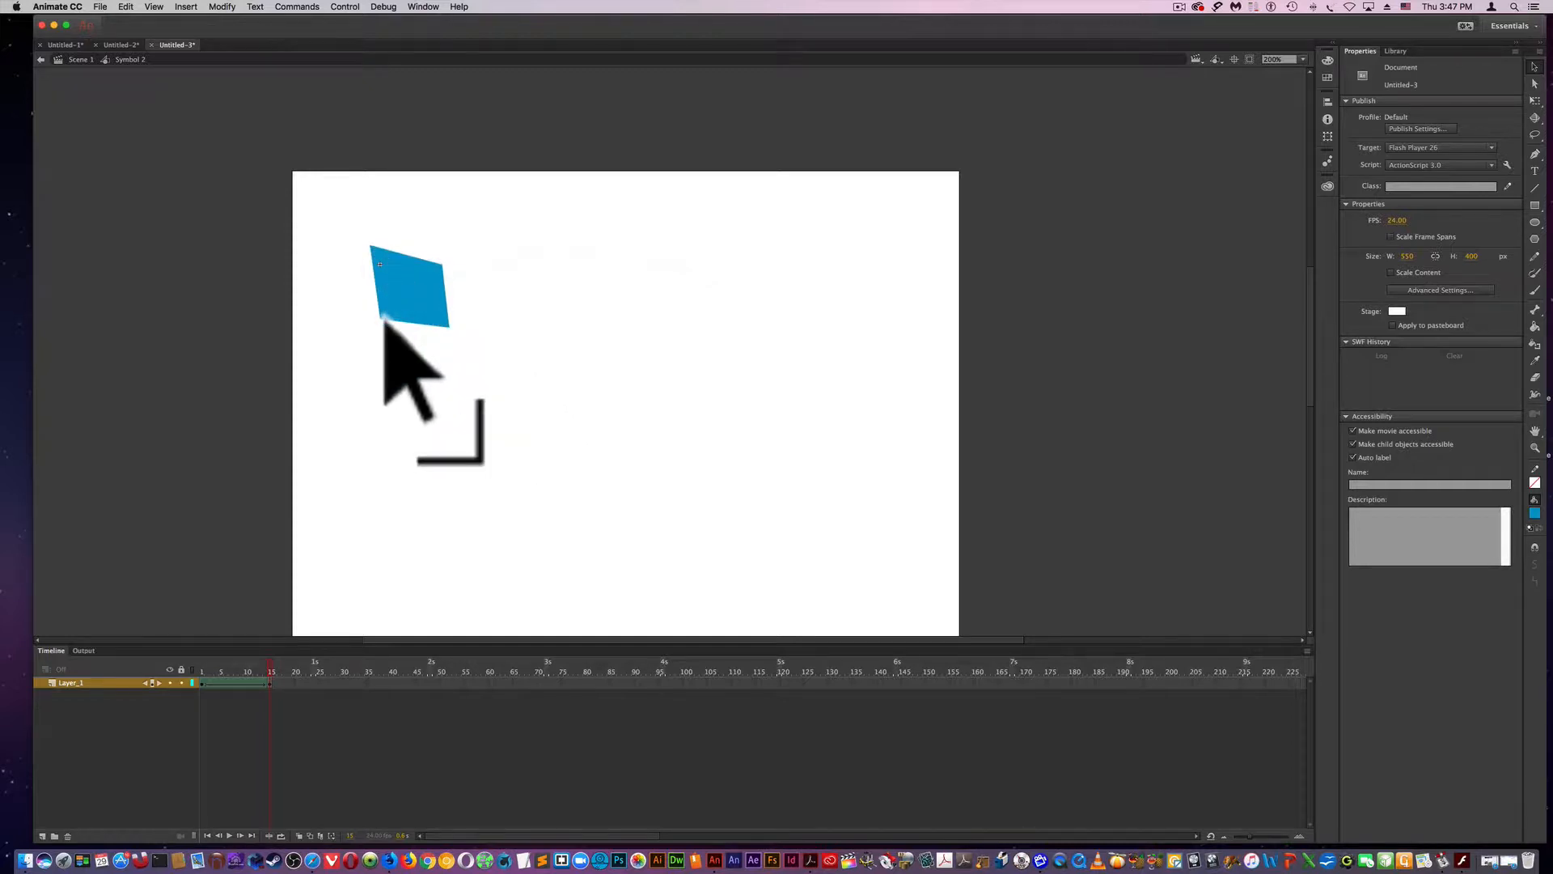
pyautogui.moveTo(384, 319); pyautogui.dragTo(406, 308)
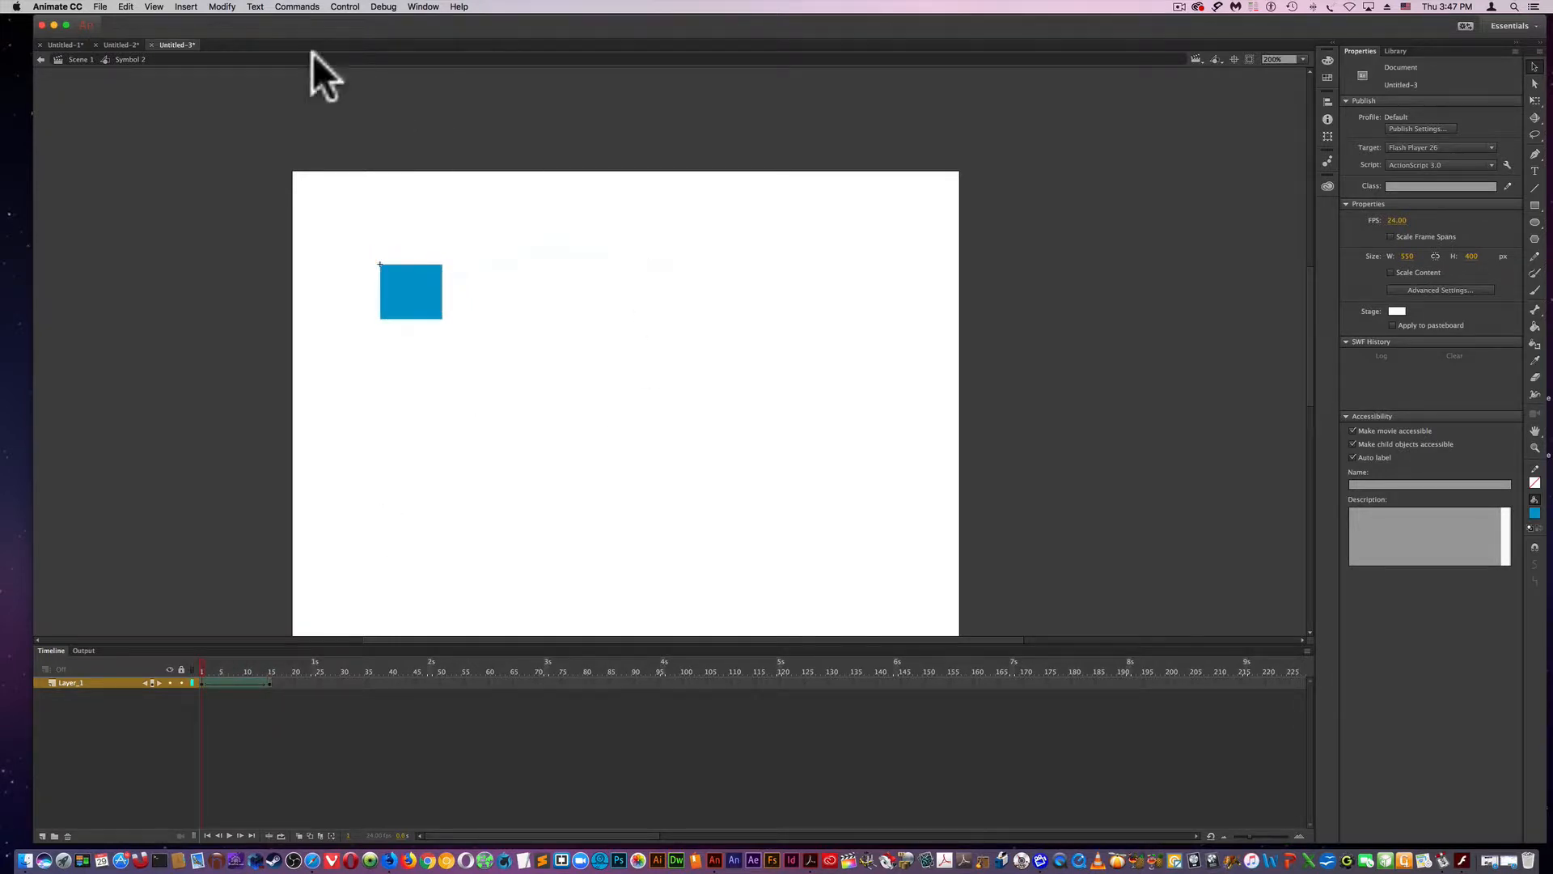
# - Return to Scene 1, test the movie to view the nested animation, and close the preview
pyautogui.click(81, 60)
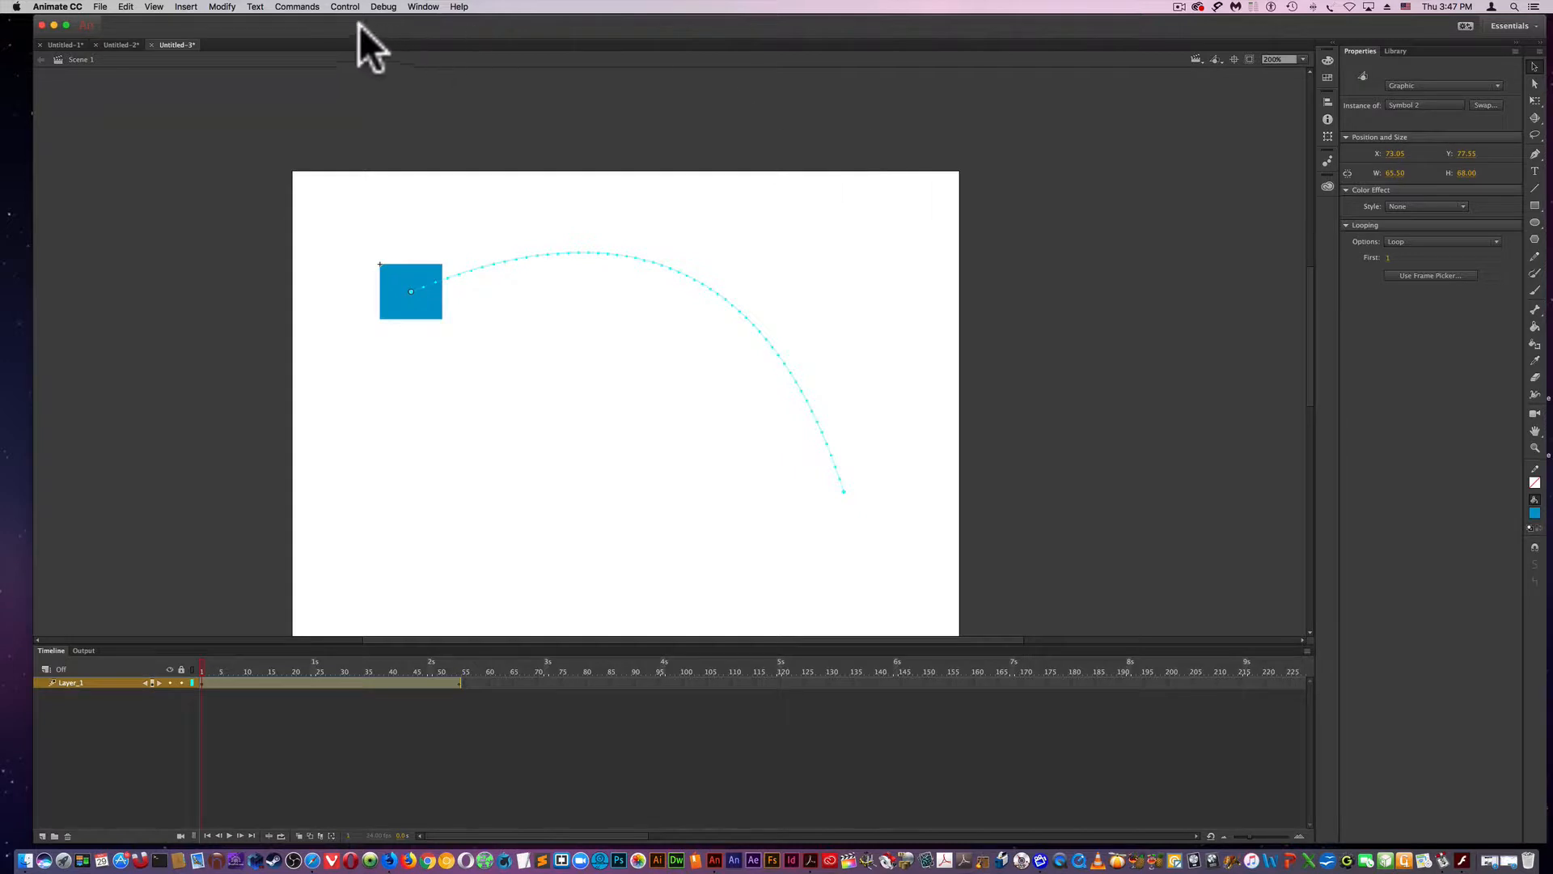
pyautogui.click(257, 6)
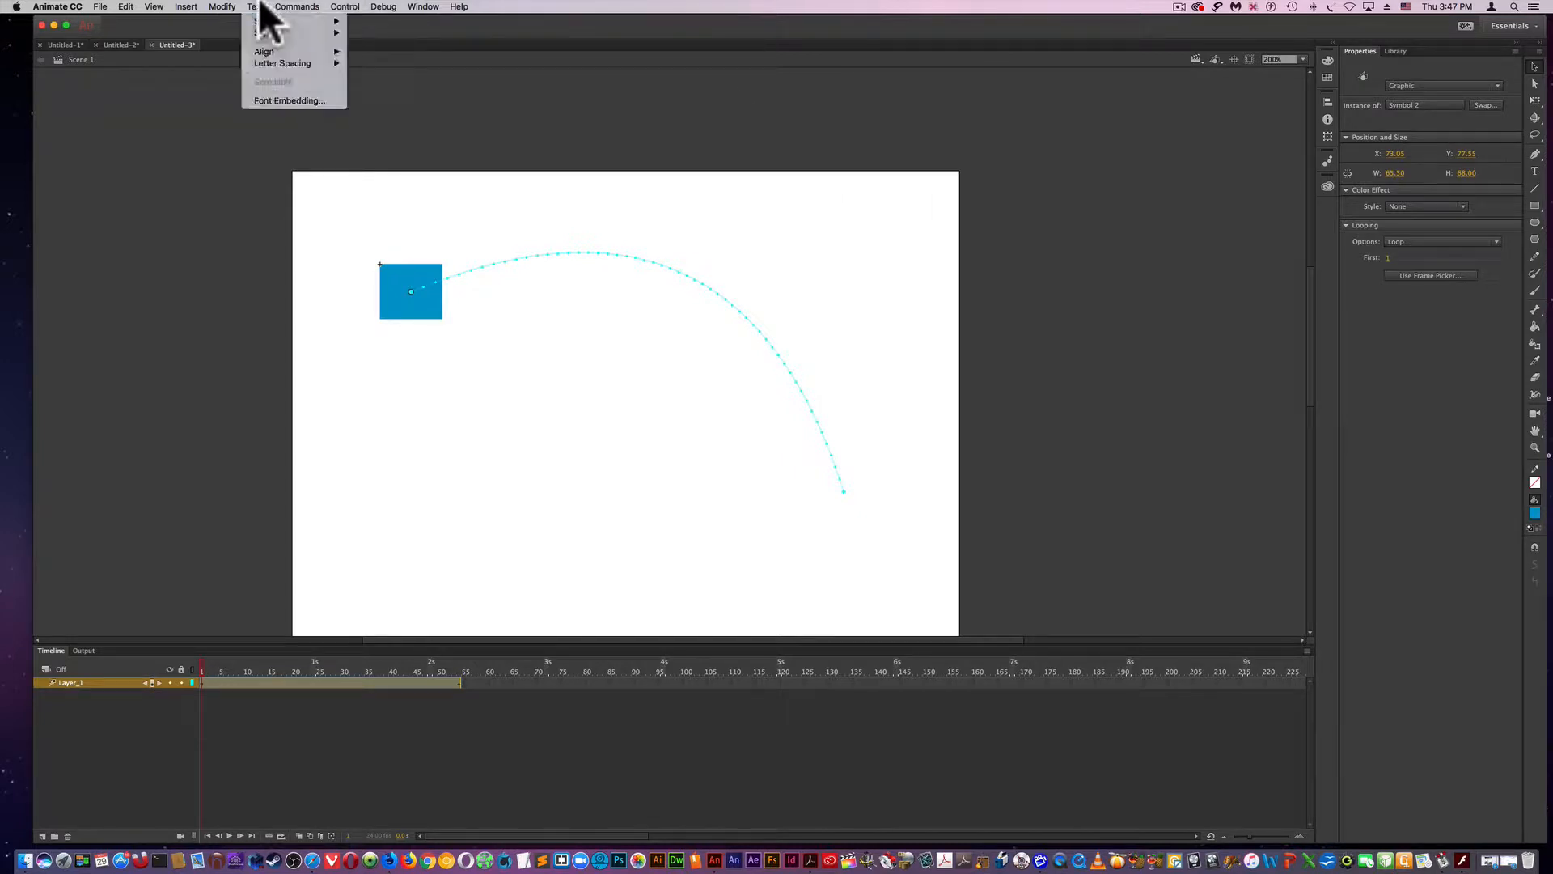
pyautogui.moveTo(361, 6)
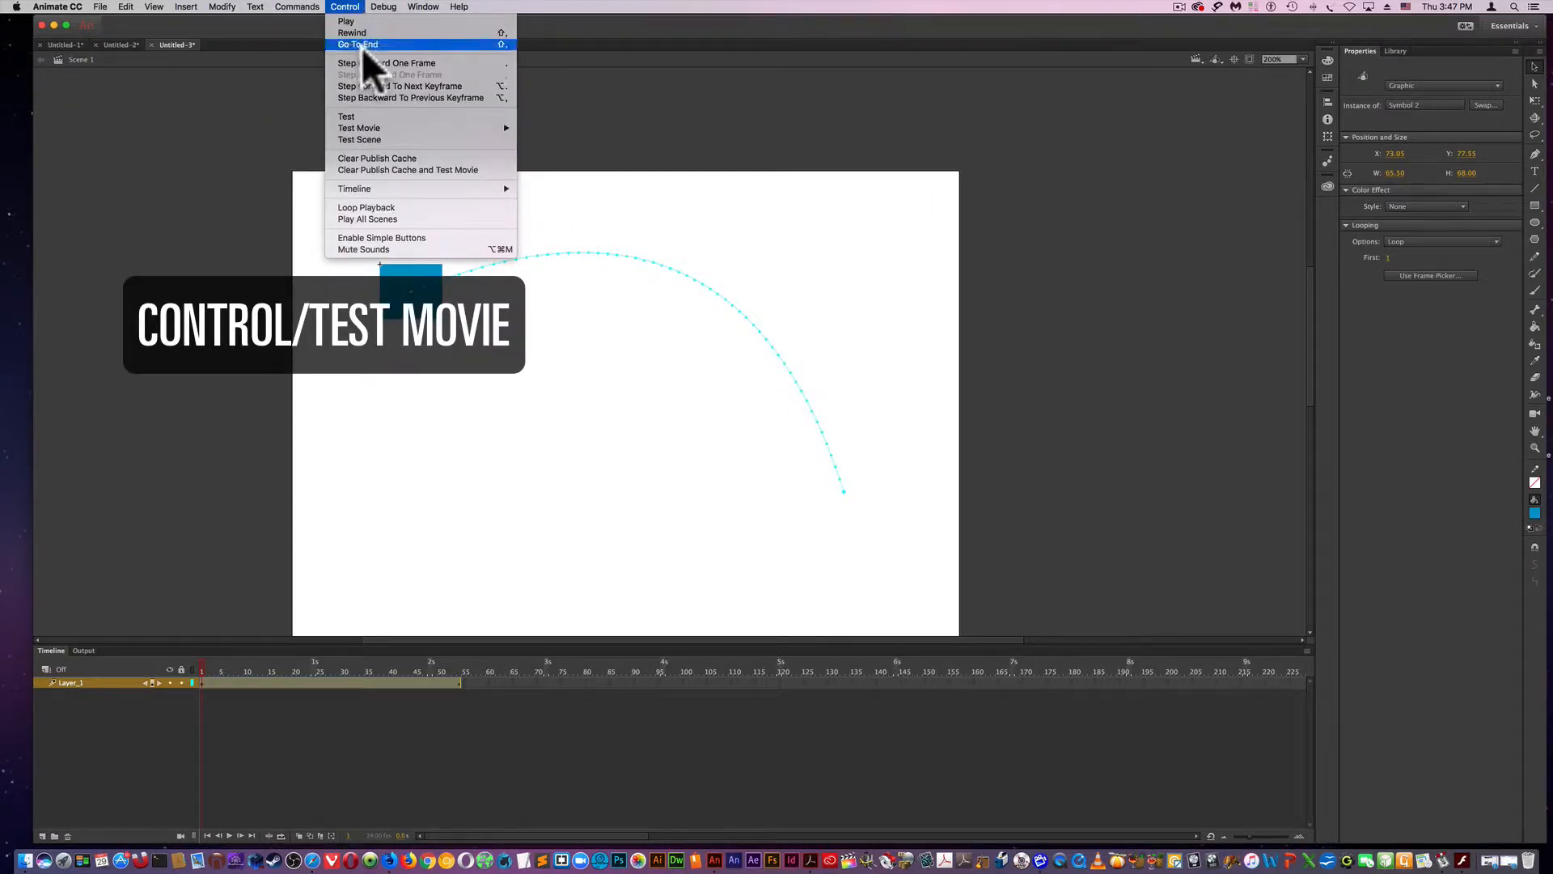
pyautogui.click(372, 113)
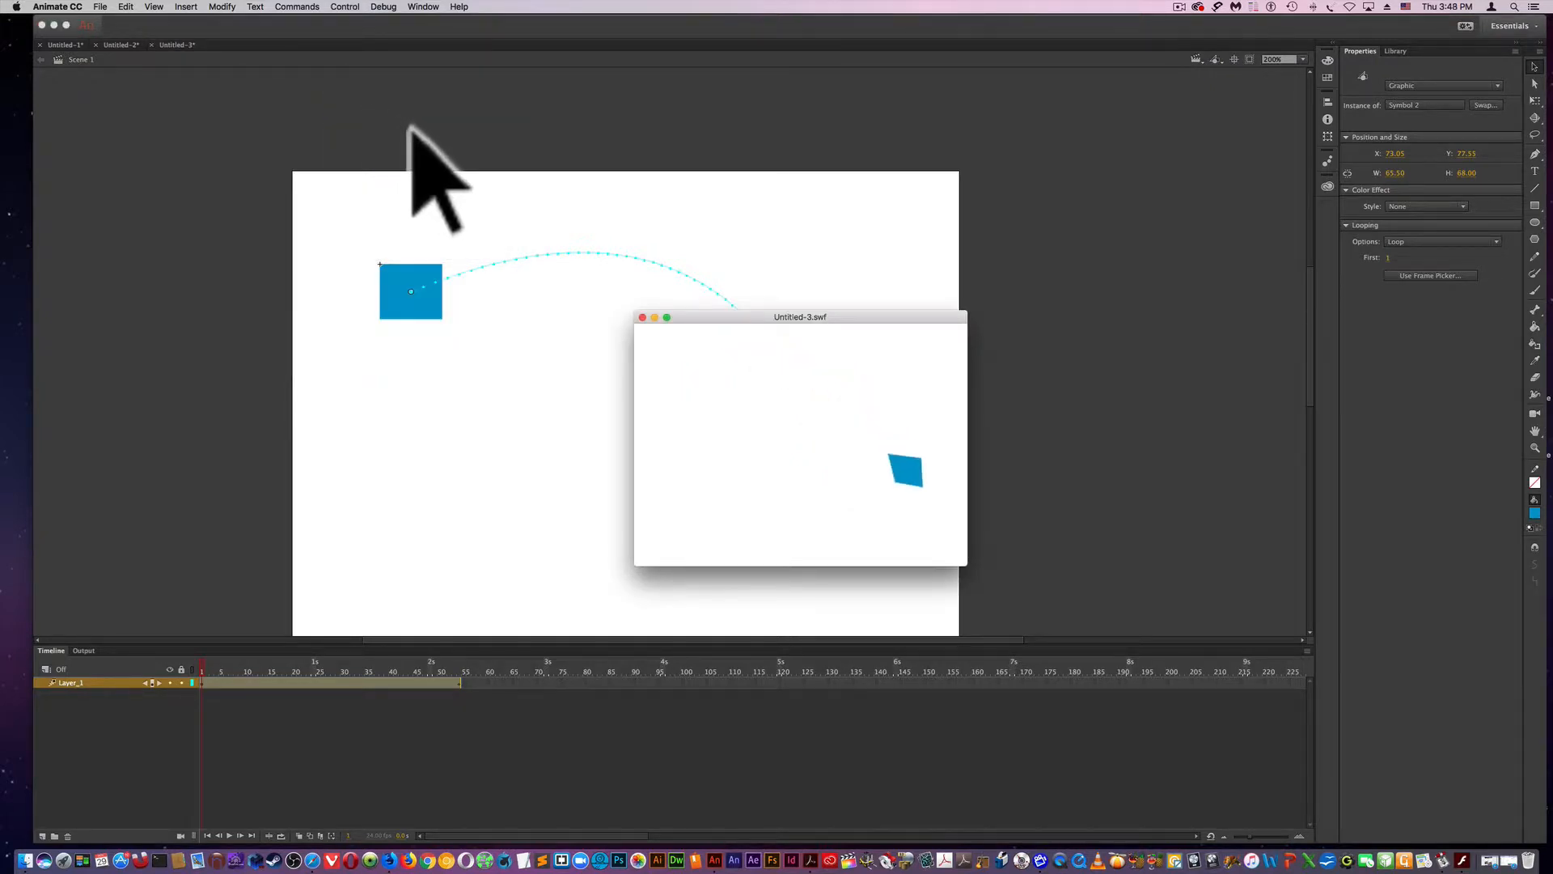
pyautogui.click(643, 317)
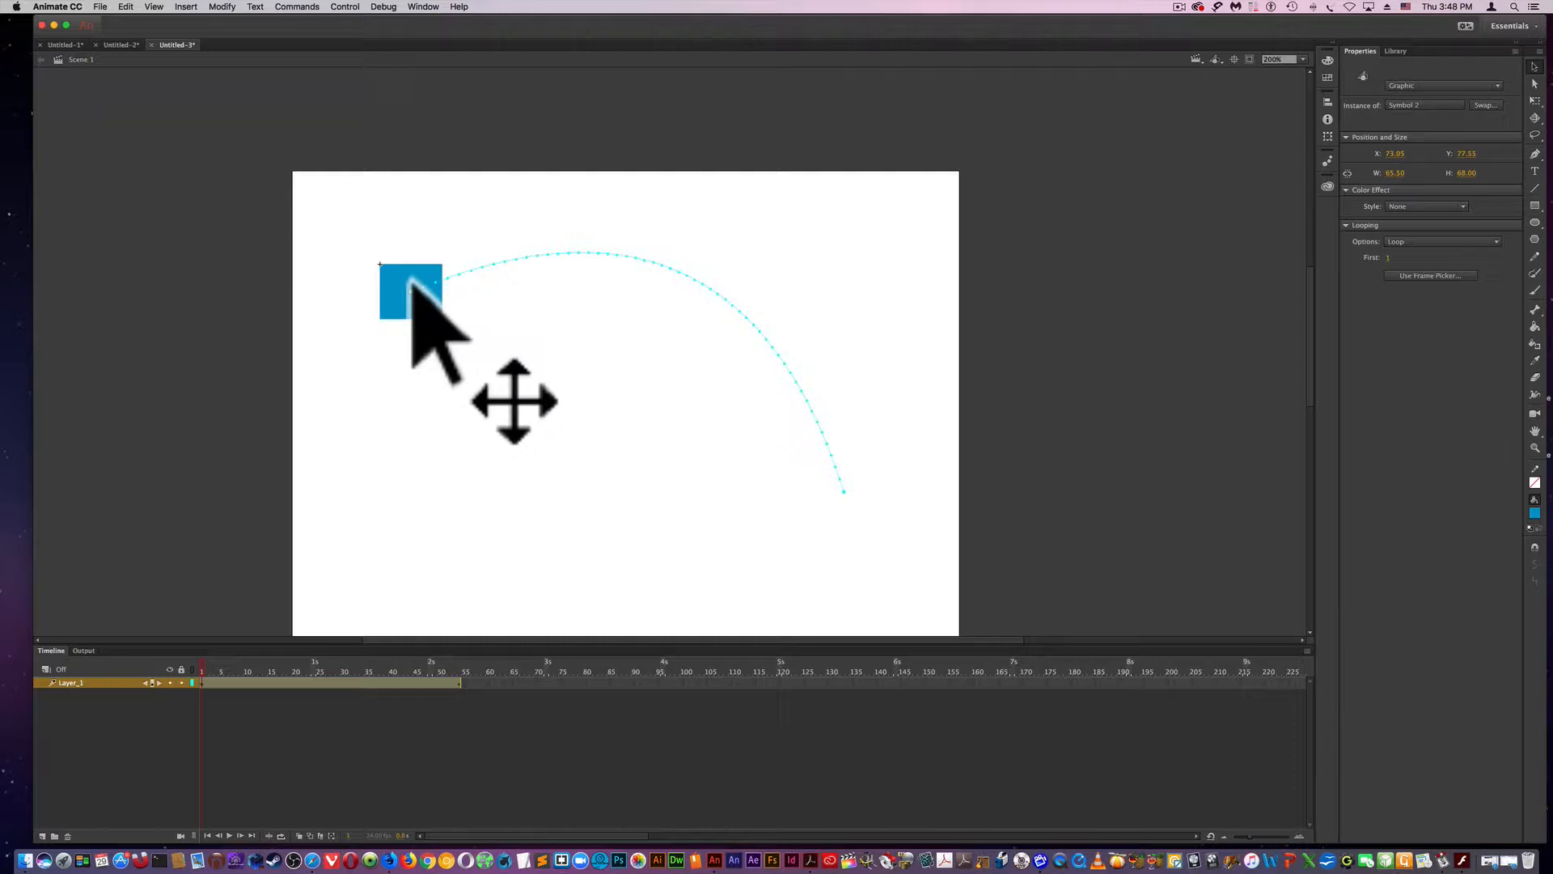
# - Delete the rectangle instance from the stage and try to place static text on its motion tween layer
pyautogui.press('Delete')
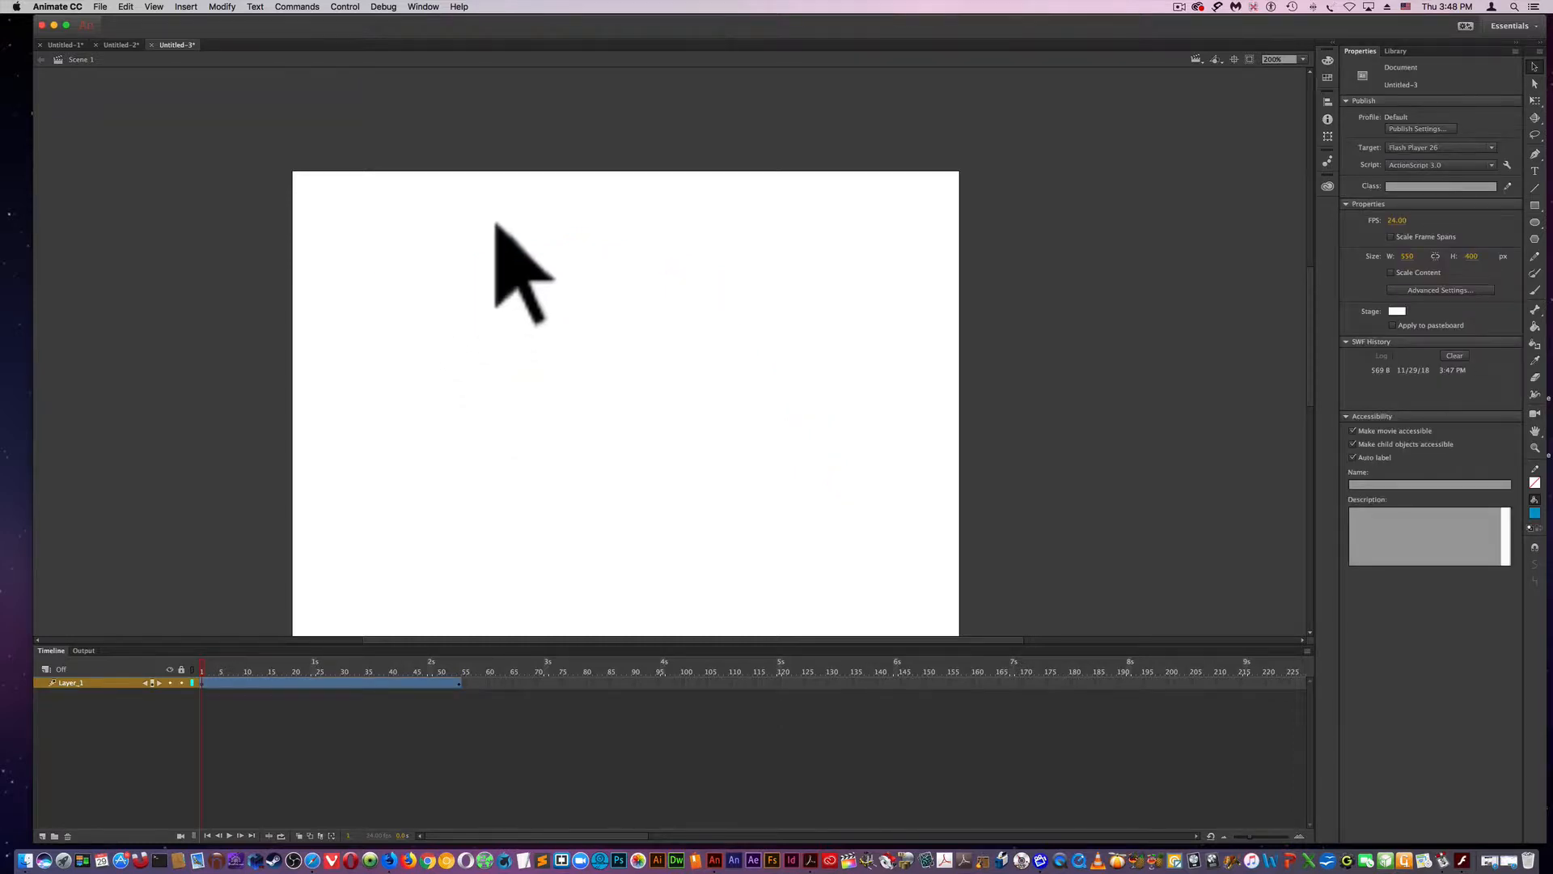
pyautogui.click(1535, 171)
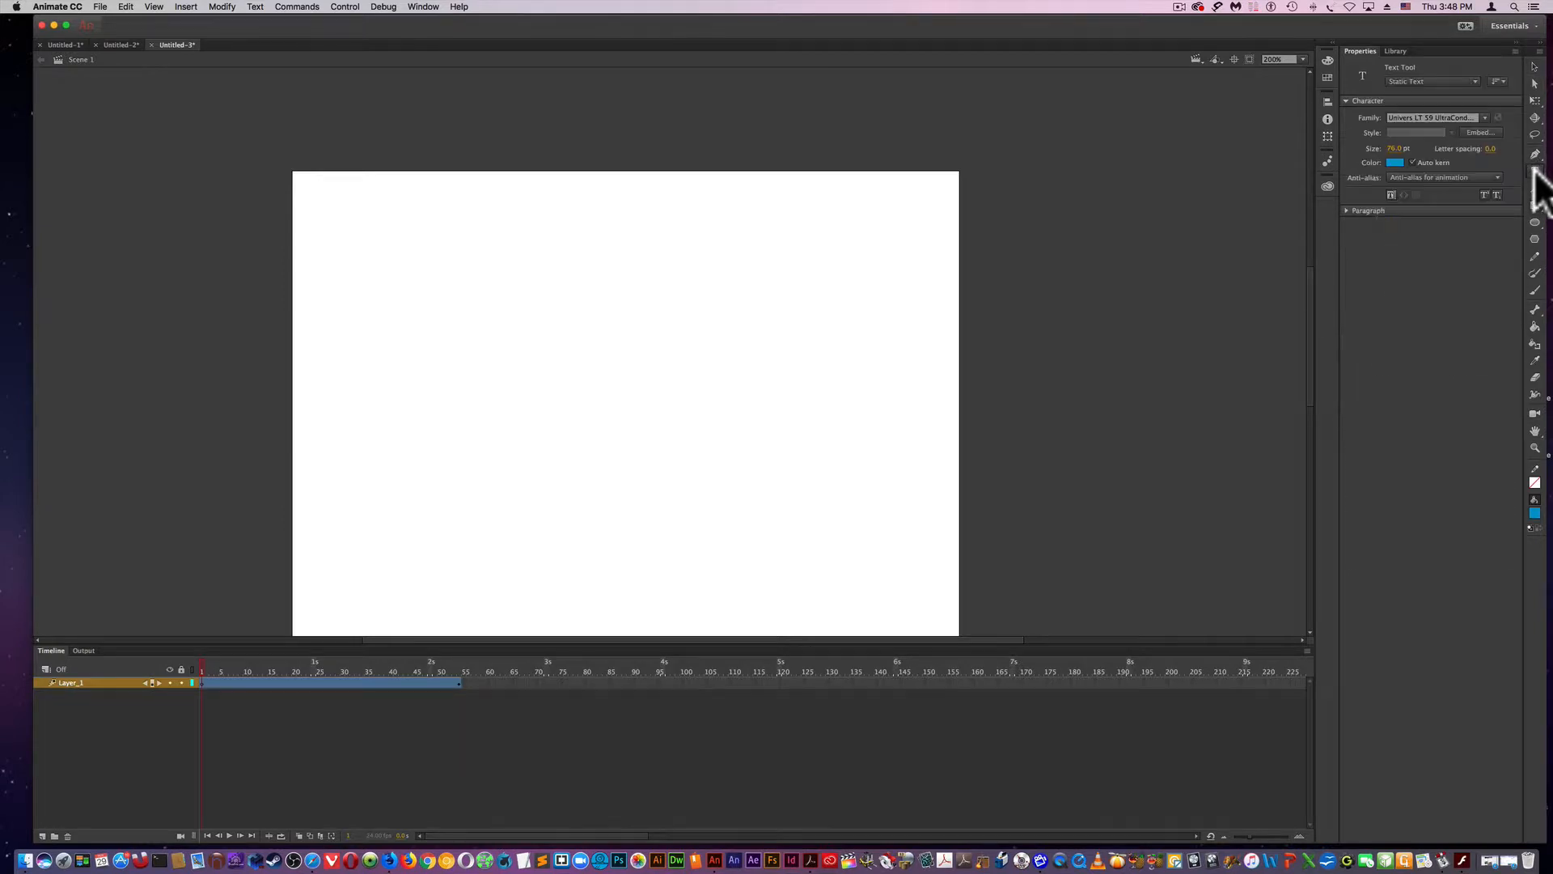
pyautogui.click(480, 407)
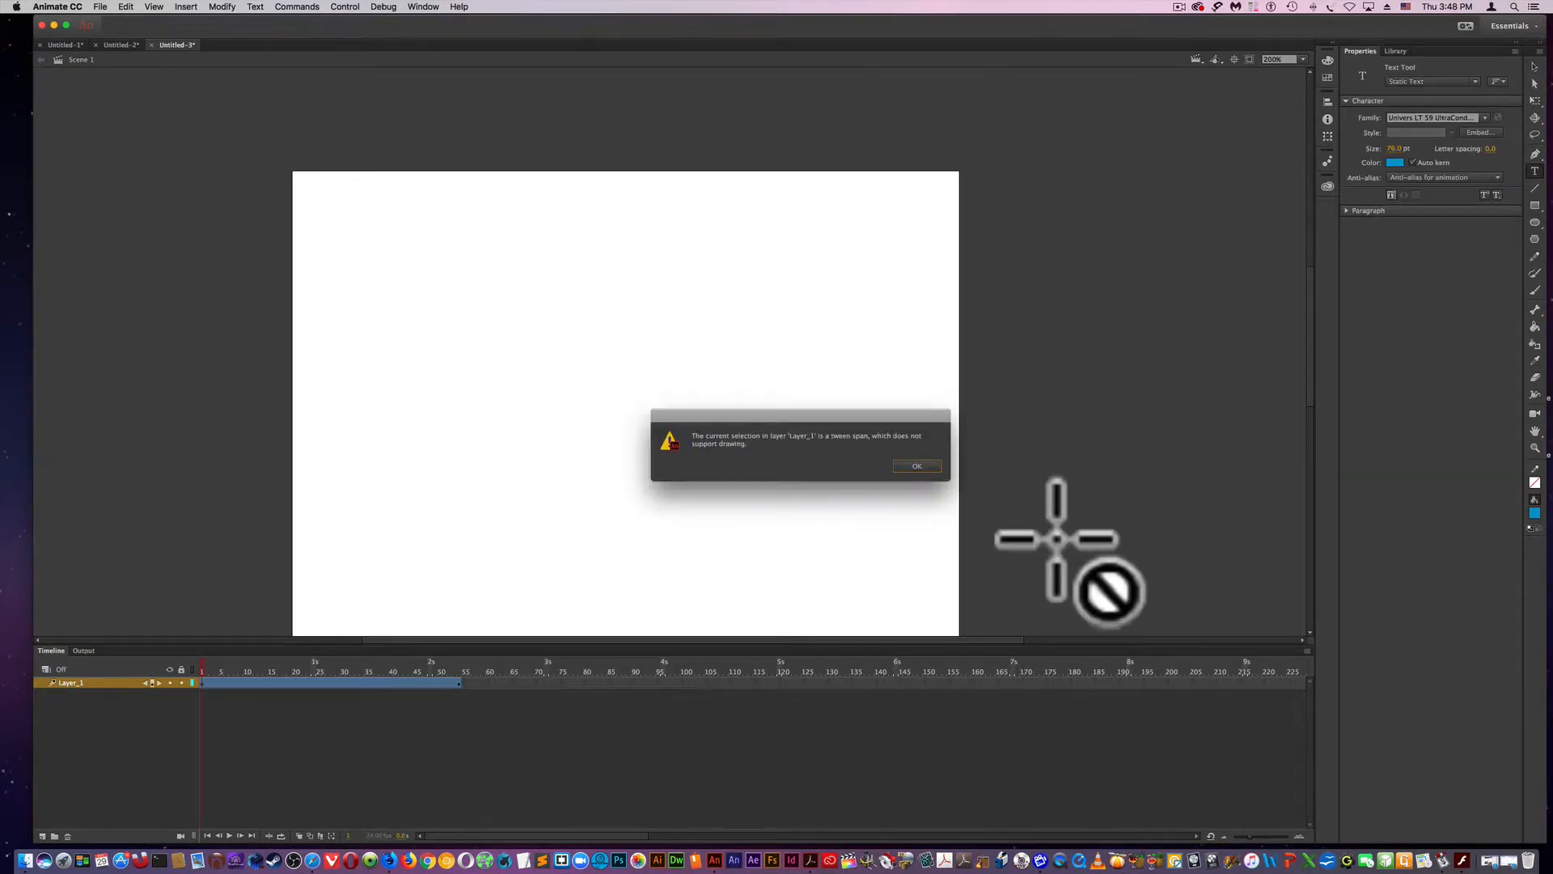
pyautogui.click(917, 466)
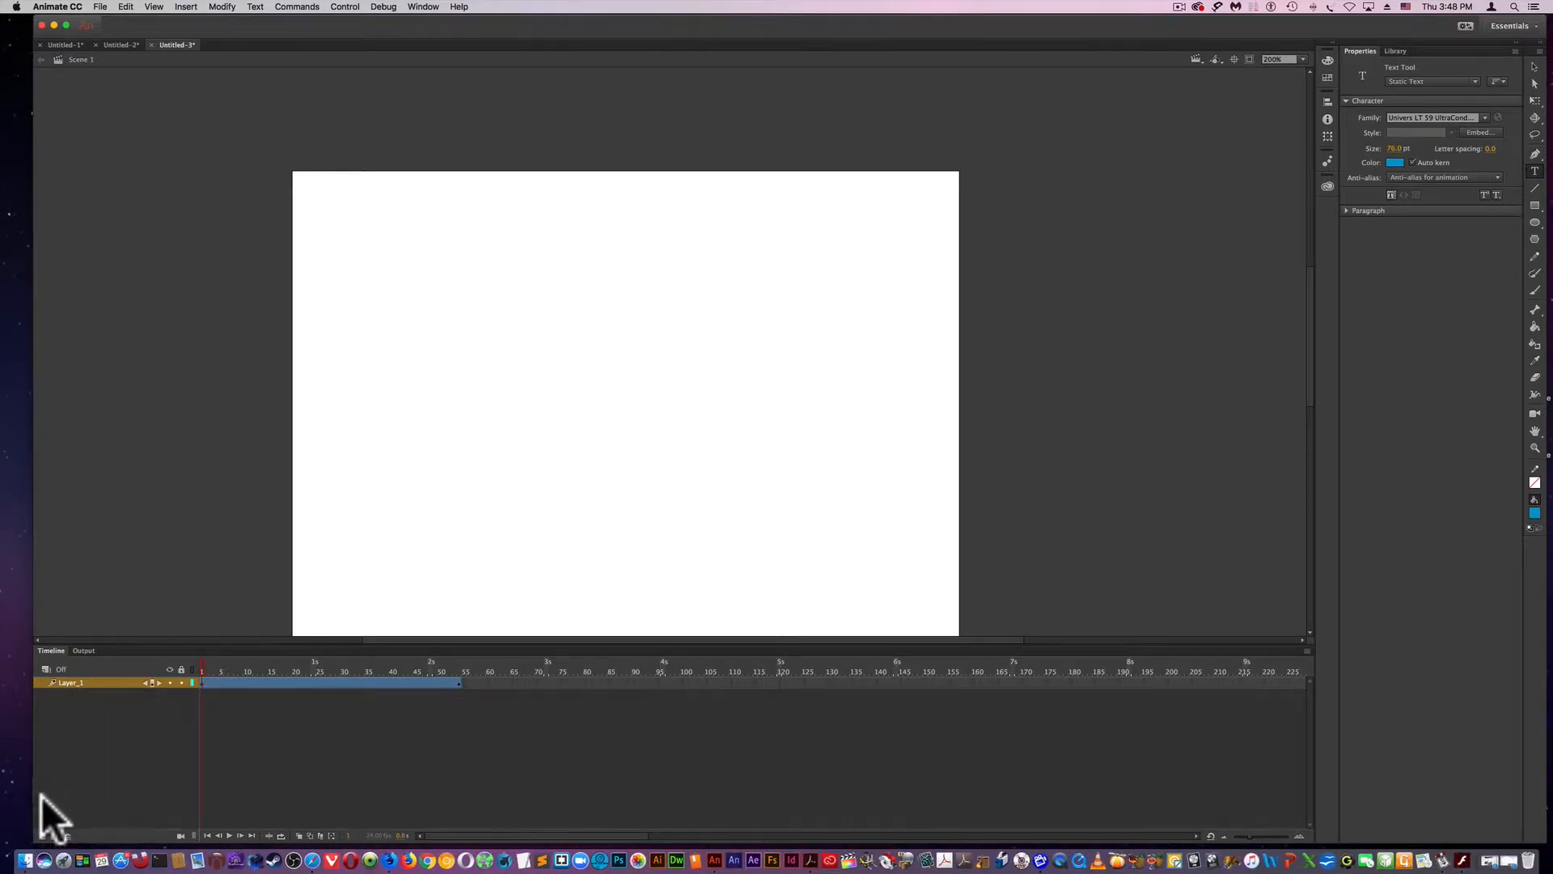
# - Add a new layer above the motion tween layer and lock the tween layer
pyautogui.click(38, 831)
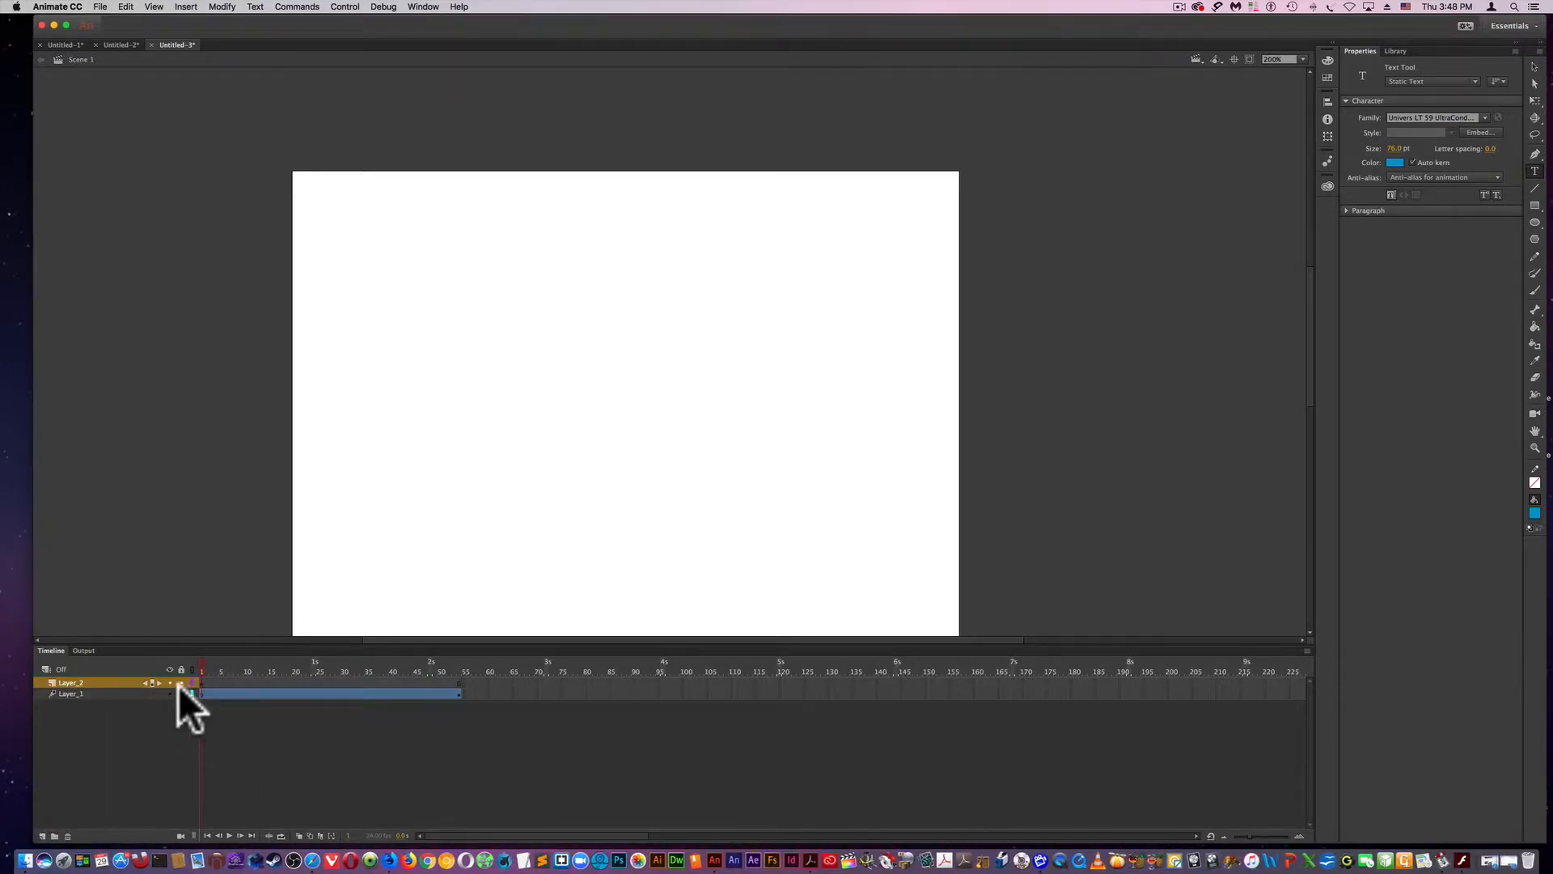
pyautogui.click(201, 684)
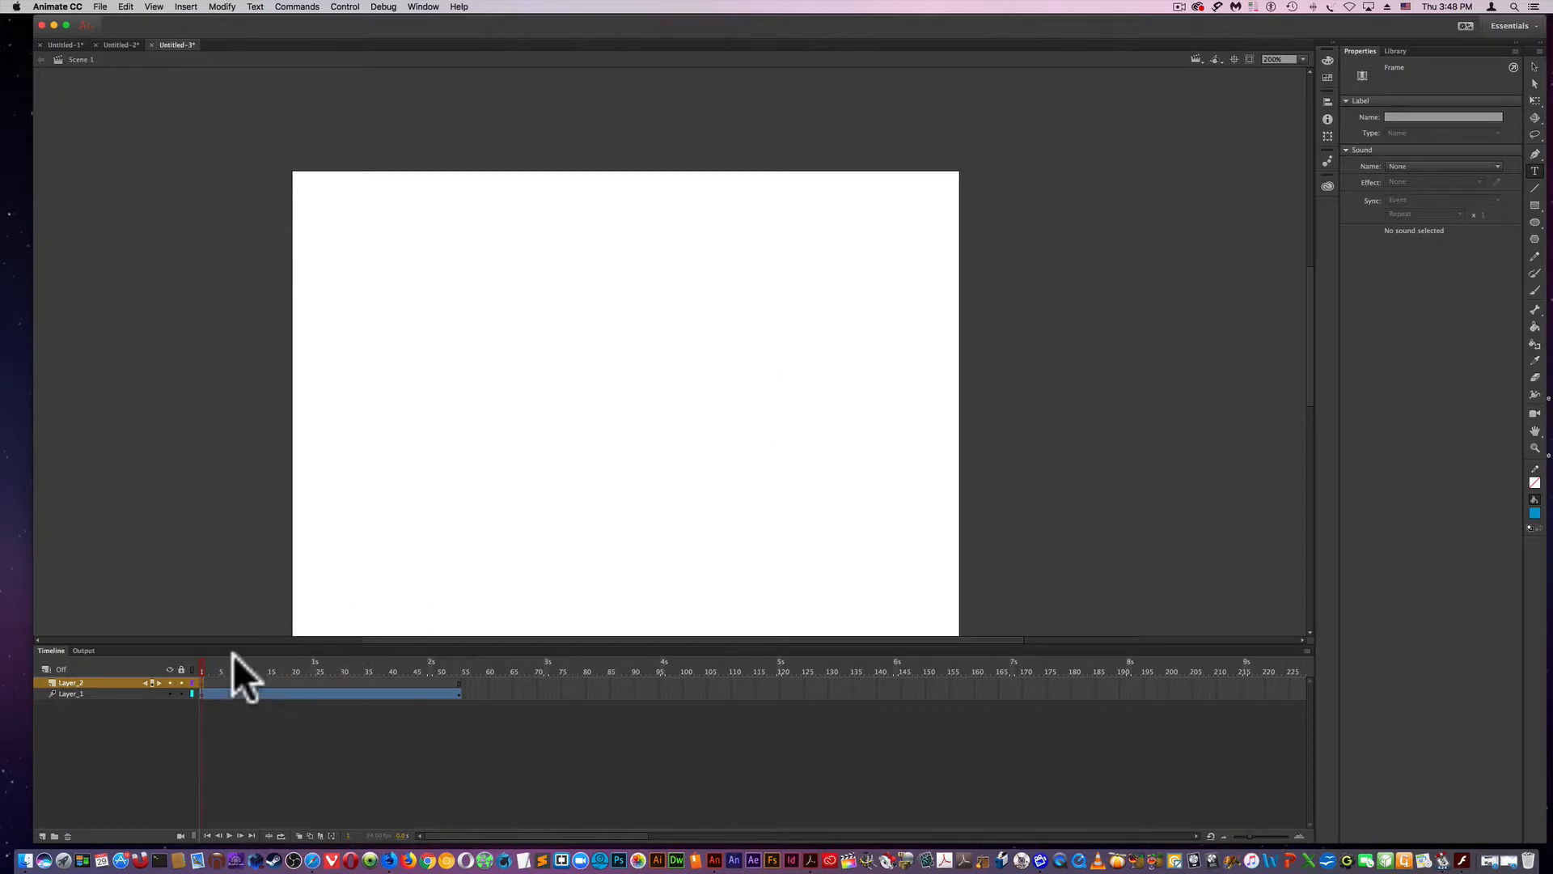
pyautogui.click(181, 693)
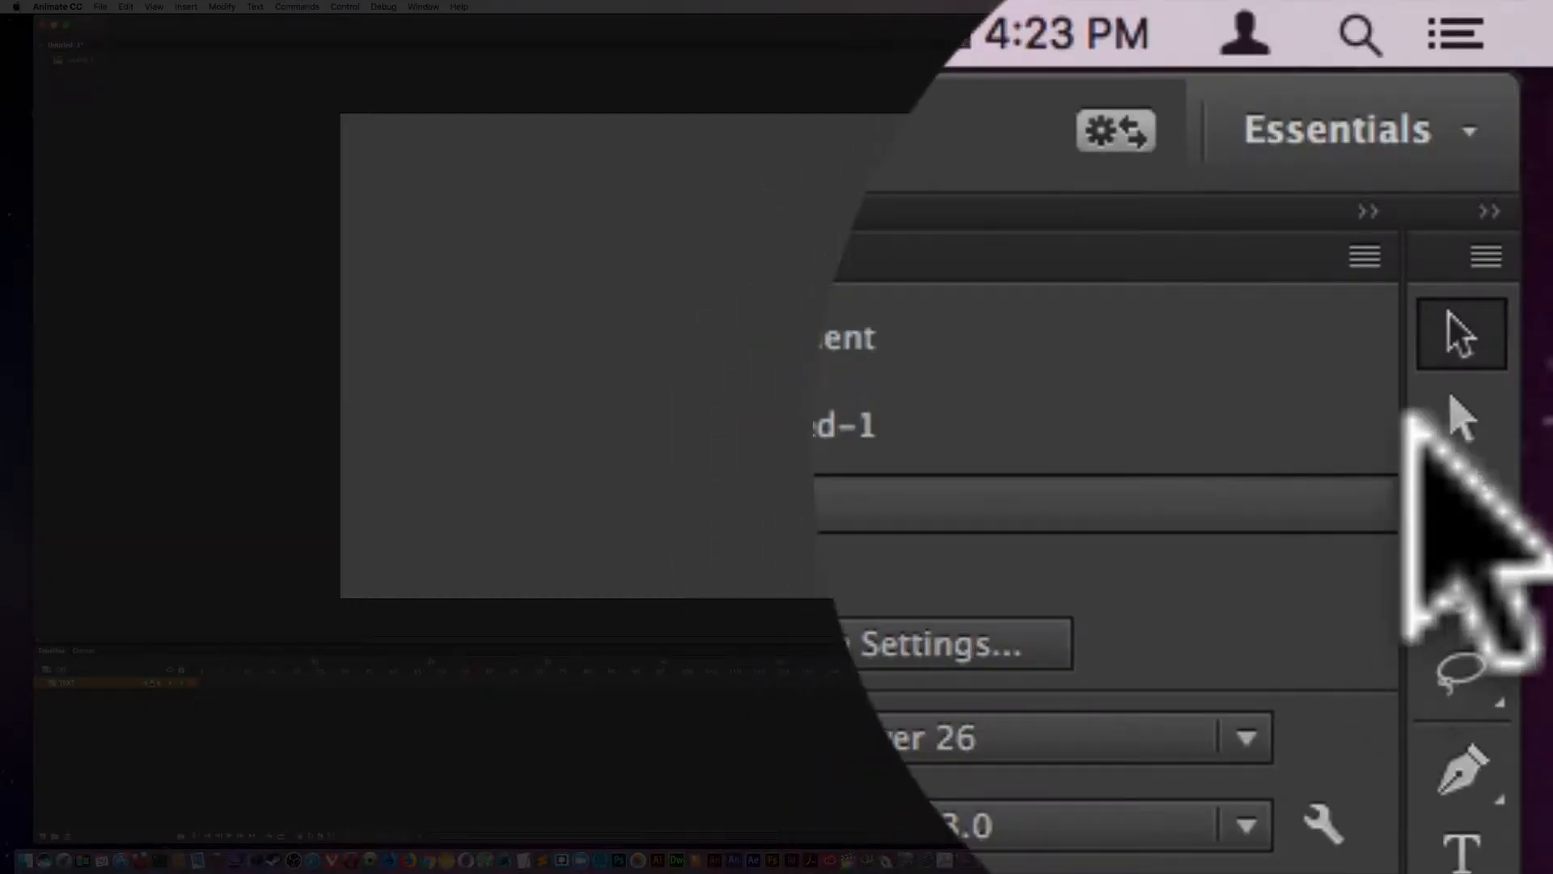
# - Add the static text "FLASH" near the top of the stage on the TEXT layer
pyautogui.click(1534, 171)
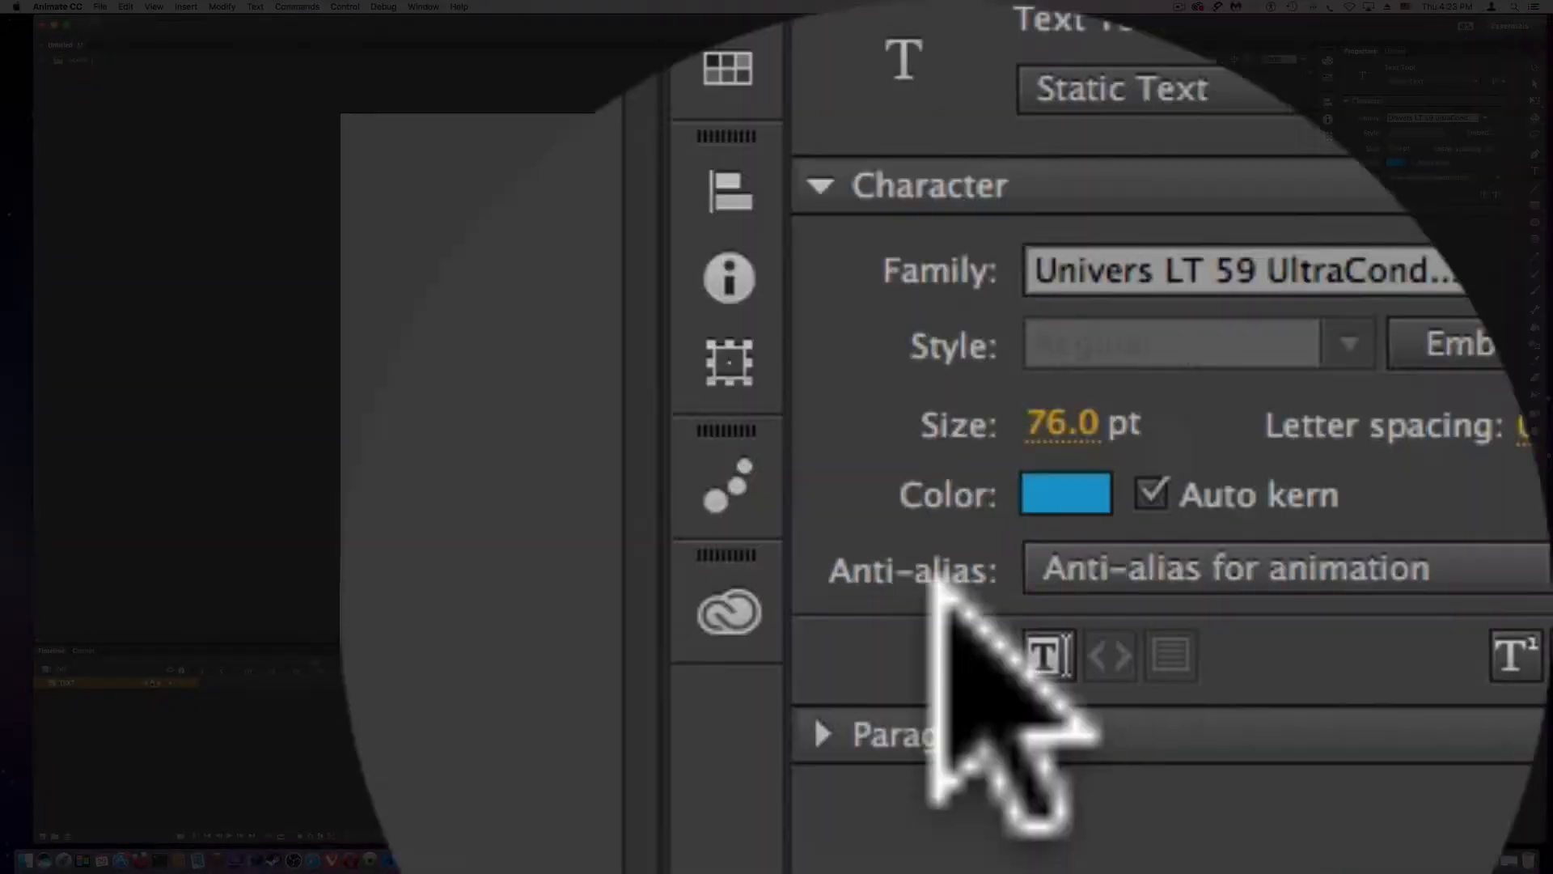
pyautogui.click(508, 153)
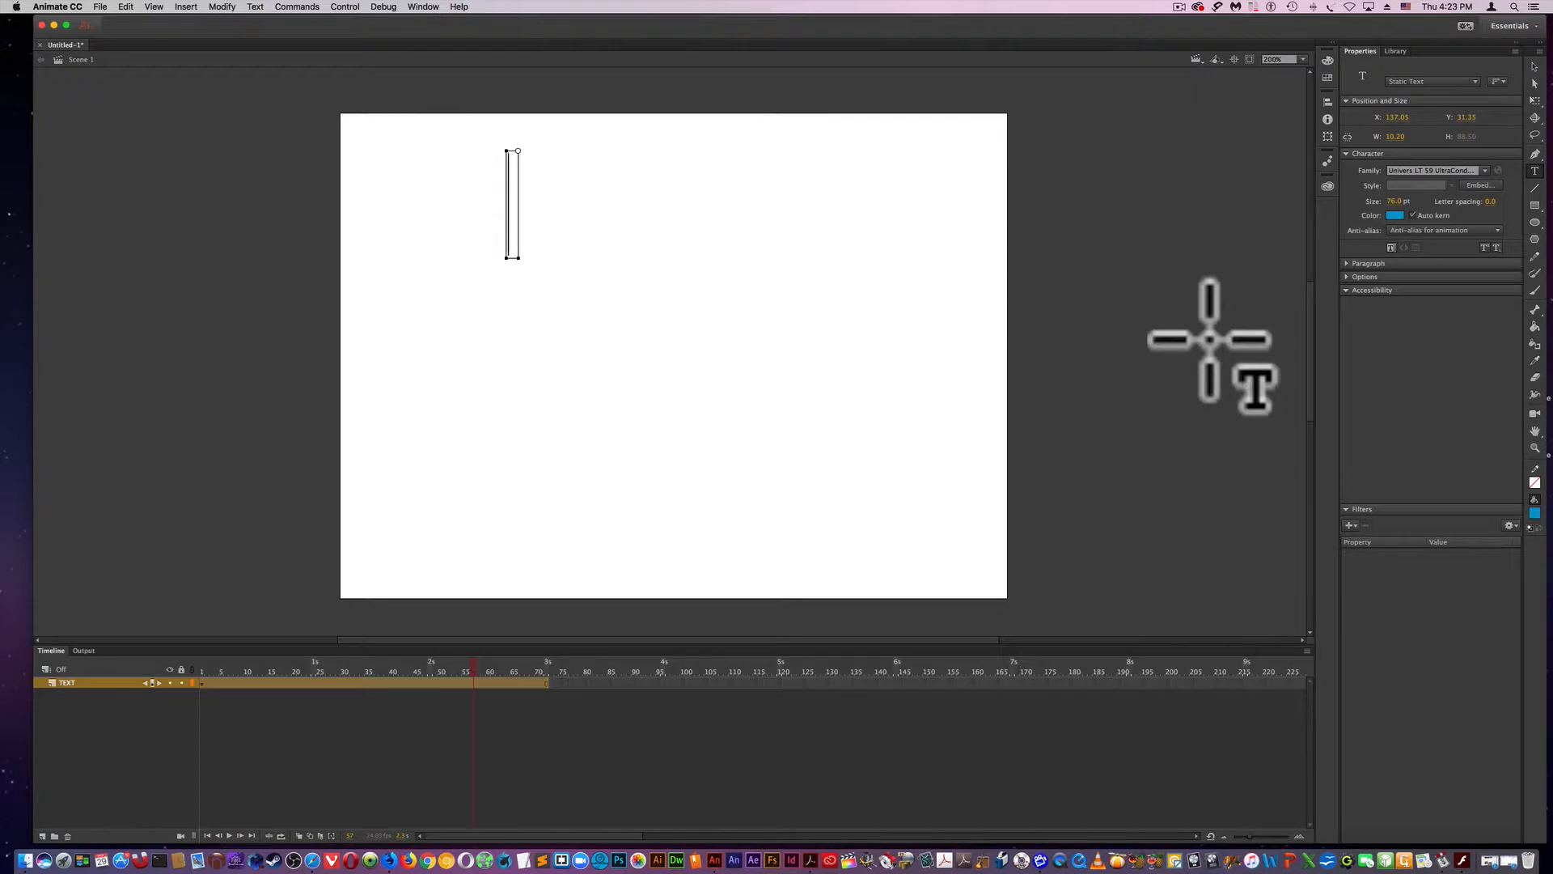
pyautogui.write('FLASH')
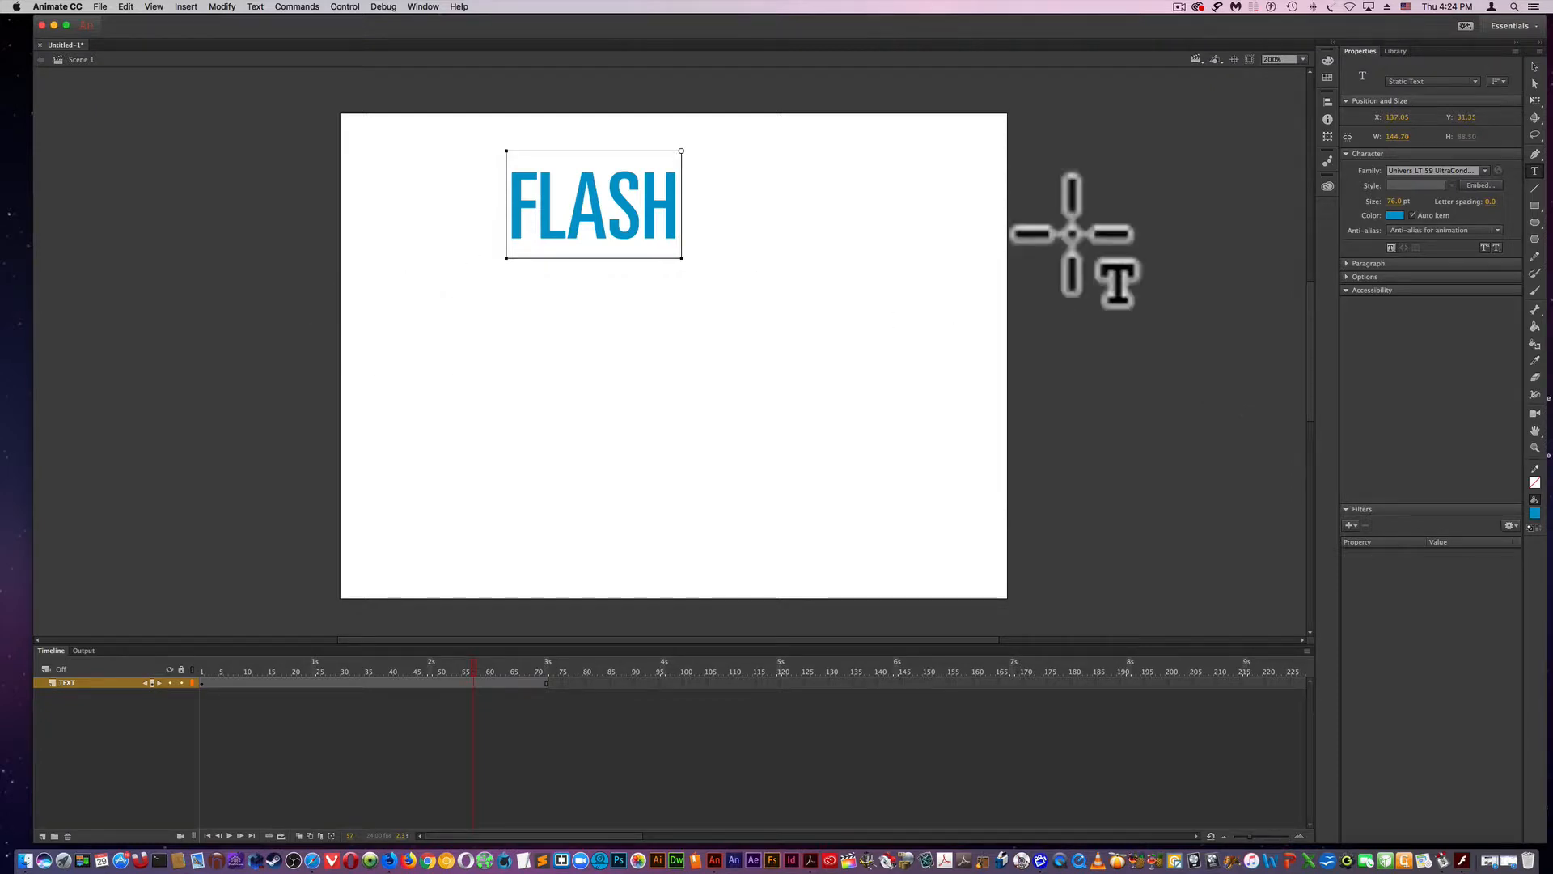
pyautogui.click(1535, 66)
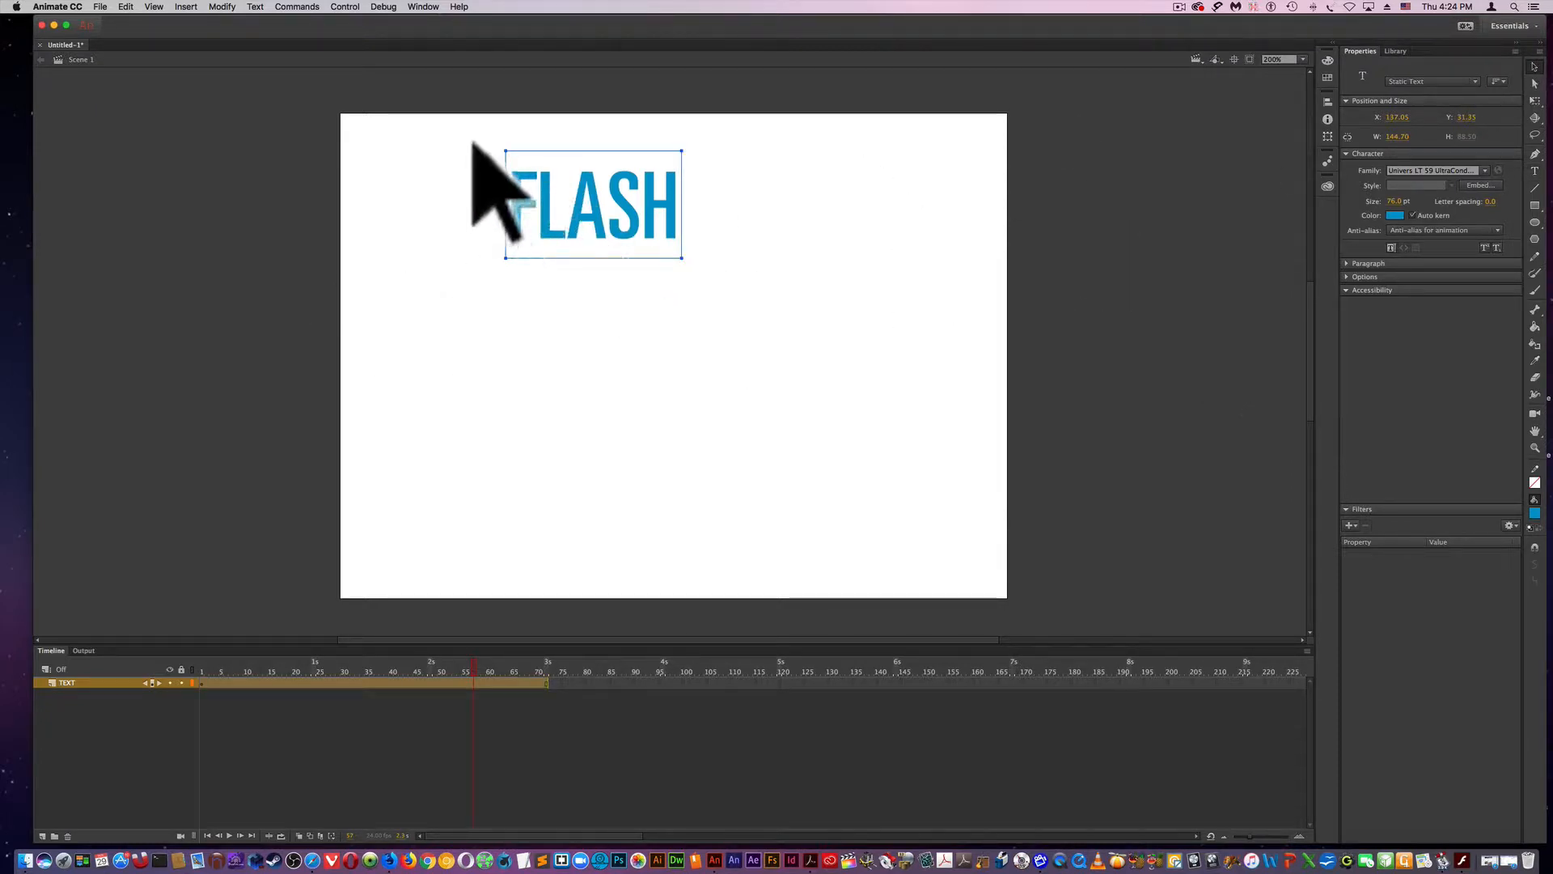
# - Convert the FLASH text to a graphic symbol named "txt"
pyautogui.moveTo(469, 133); pyautogui.dragTo(744, 332)
pyautogui.click(221, 7)
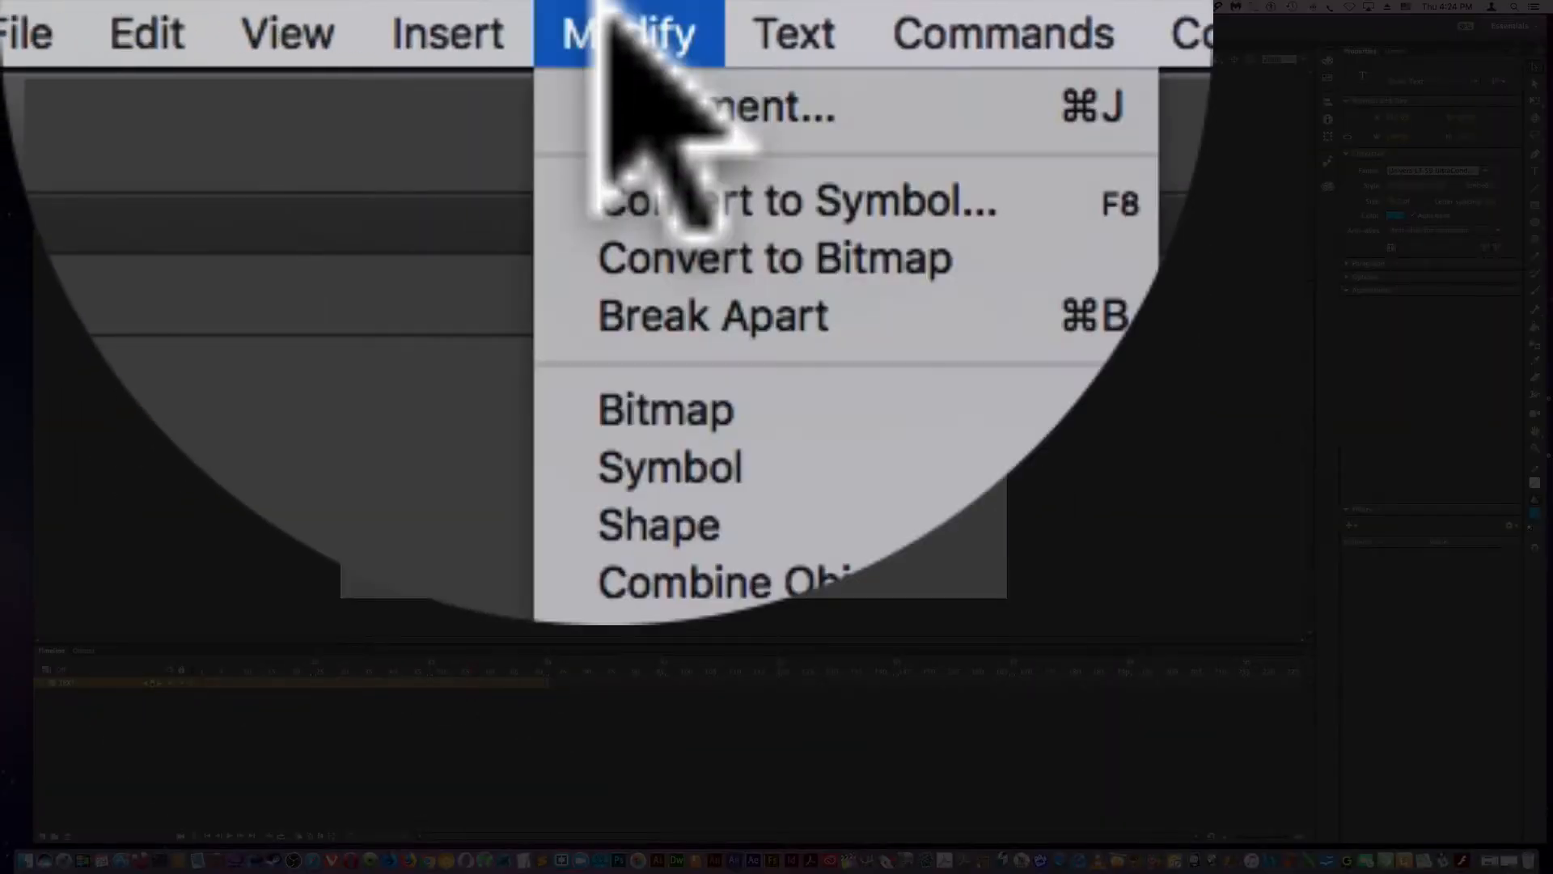
pyautogui.click(603, 162)
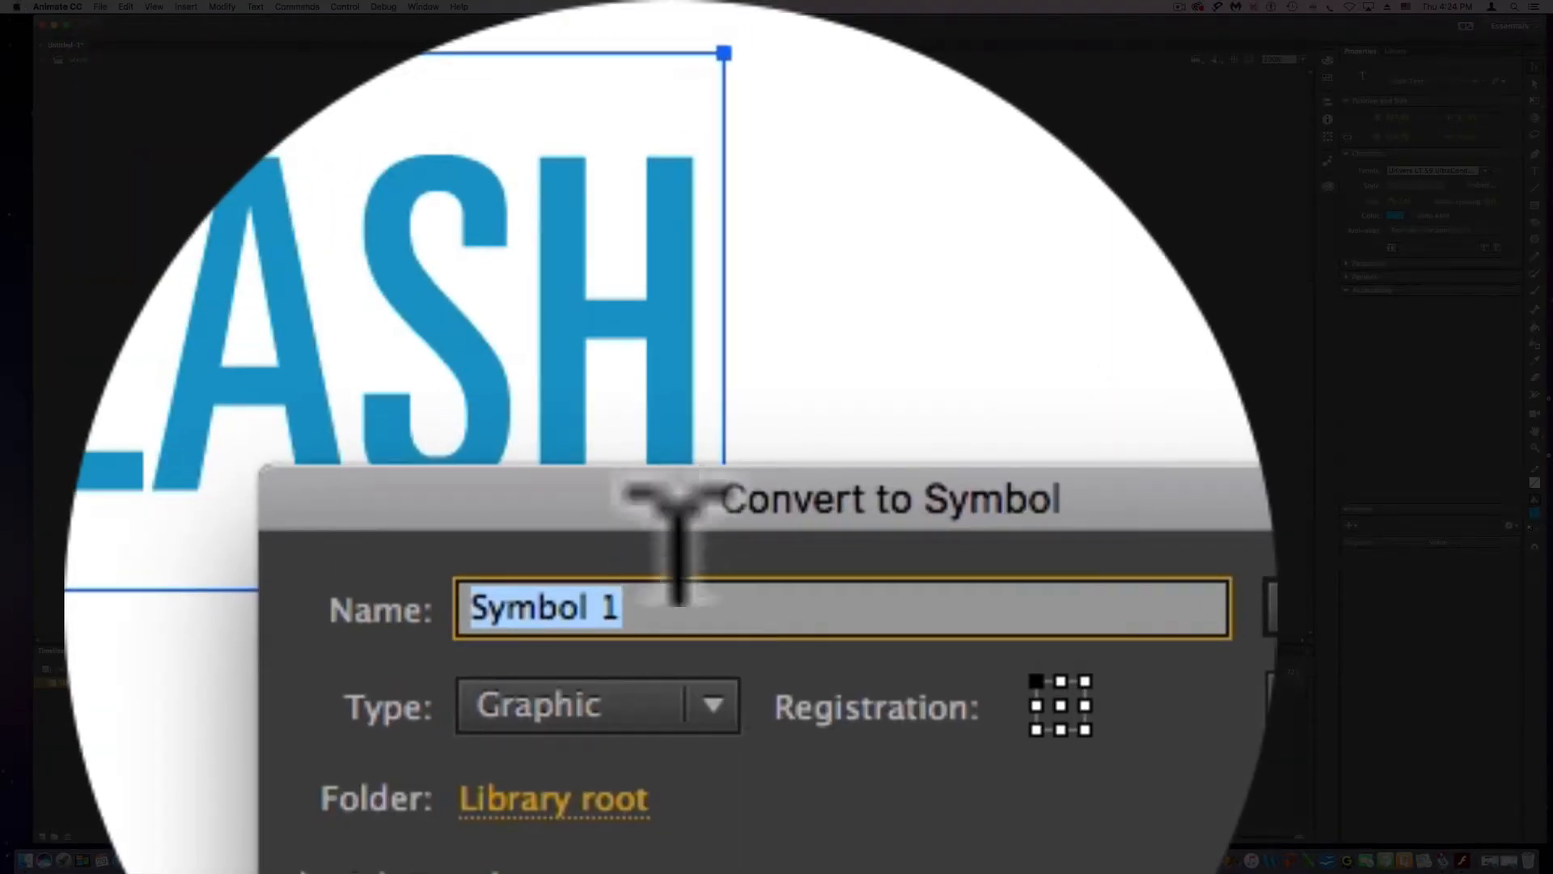
pyautogui.write('txt')
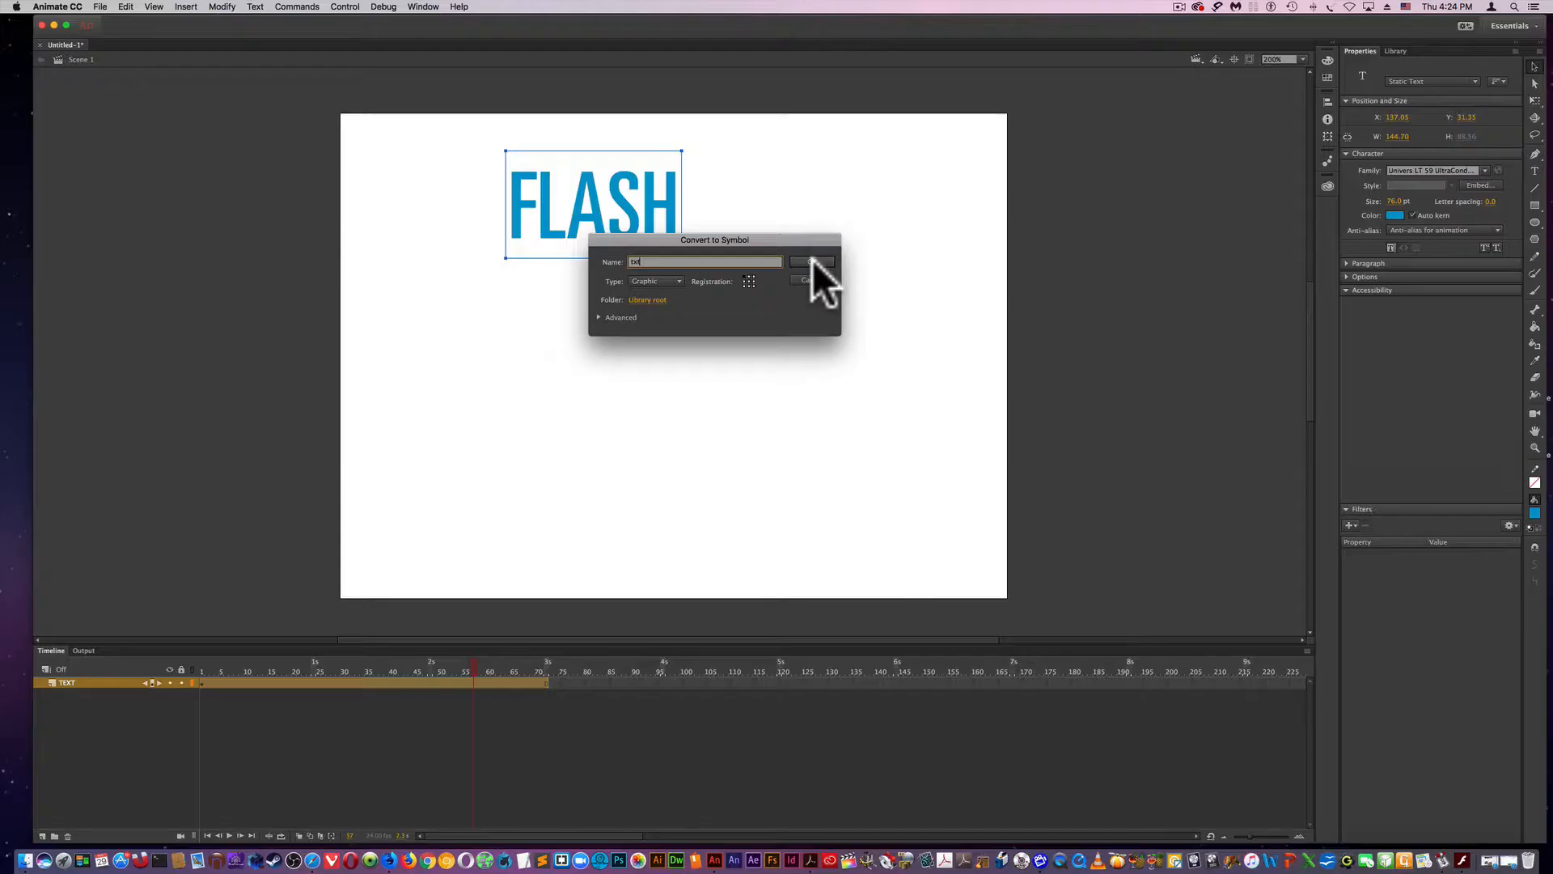
pyautogui.click(812, 260)
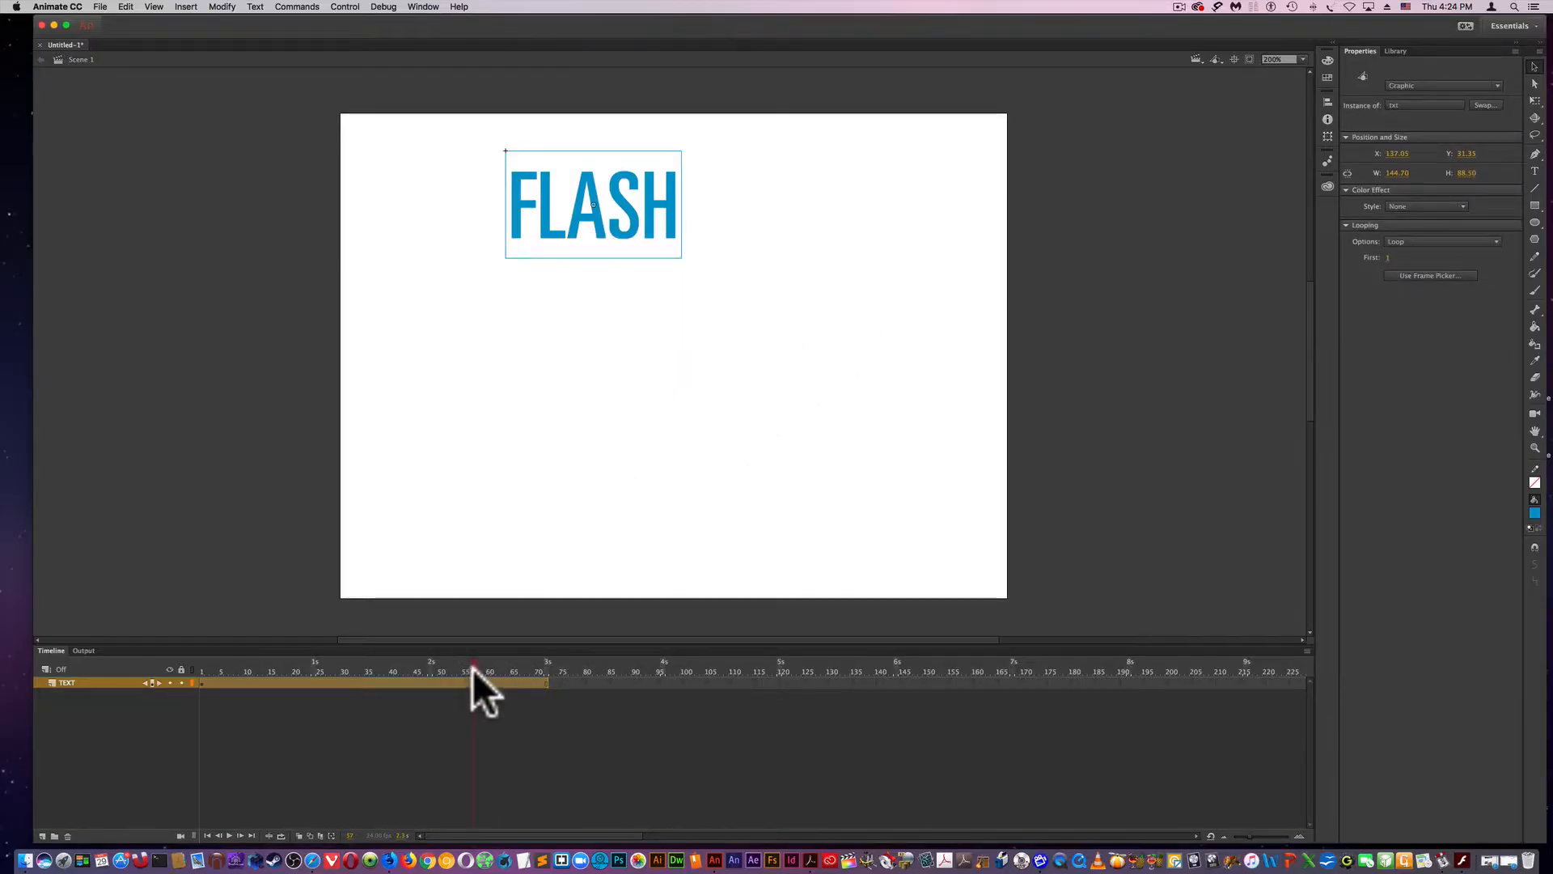
# - Create a motion tween on the TEXT layer starting from its first frame
pyautogui.moveTo(475, 666); pyautogui.dragTo(371, 666)
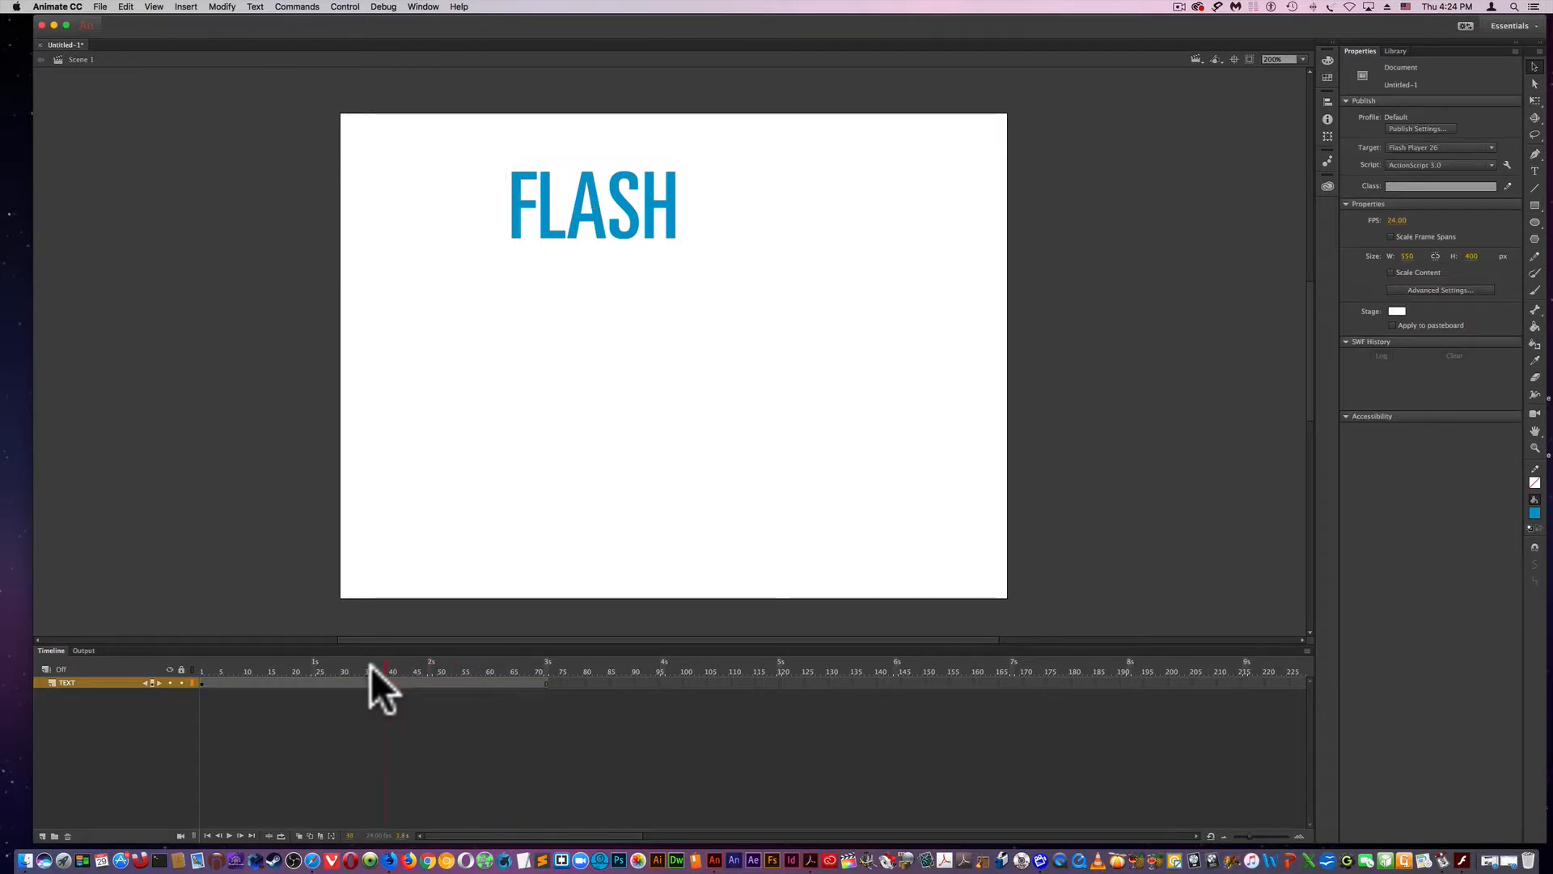
pyautogui.click(202, 683)
pyautogui.rightClick(202, 683)
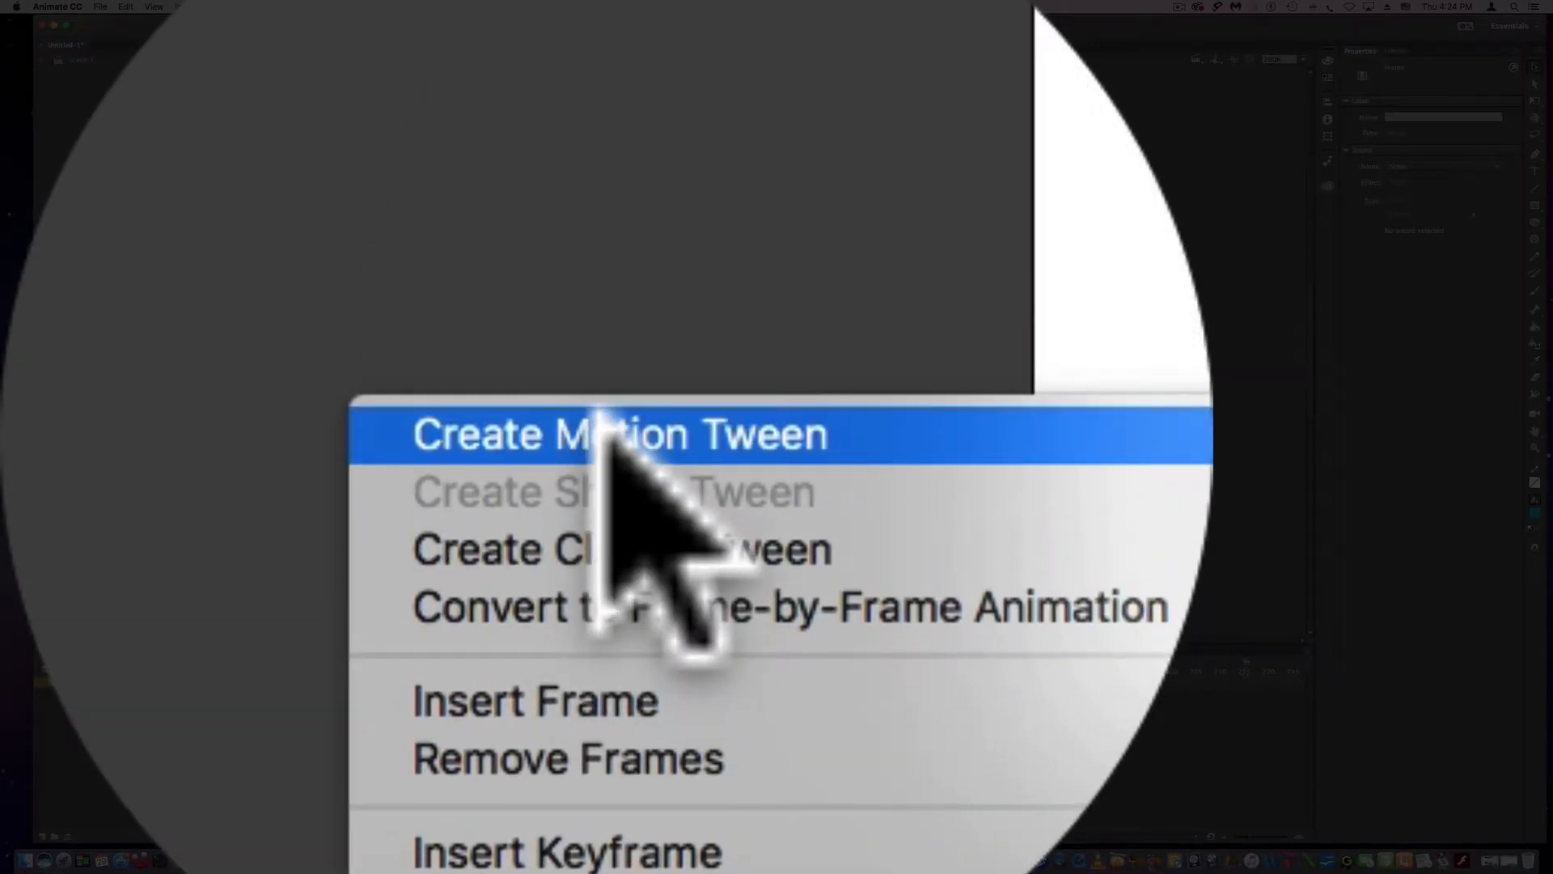
pyautogui.click(607, 428)
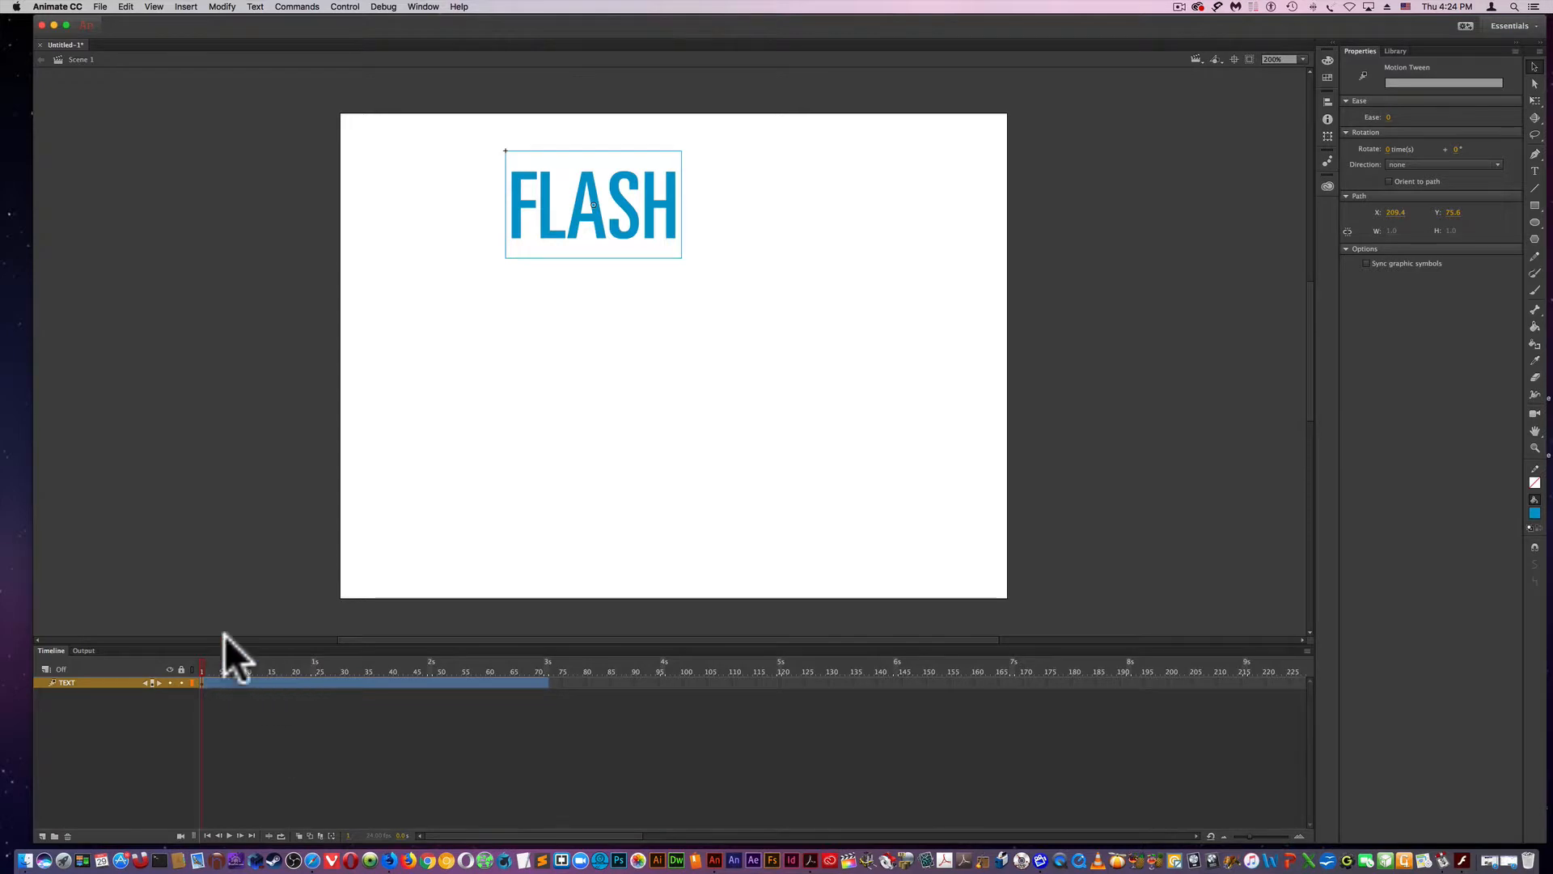
# - Move the text right and slightly down at frame 22, and a little lower at frame 38
pyautogui.click(199, 663)
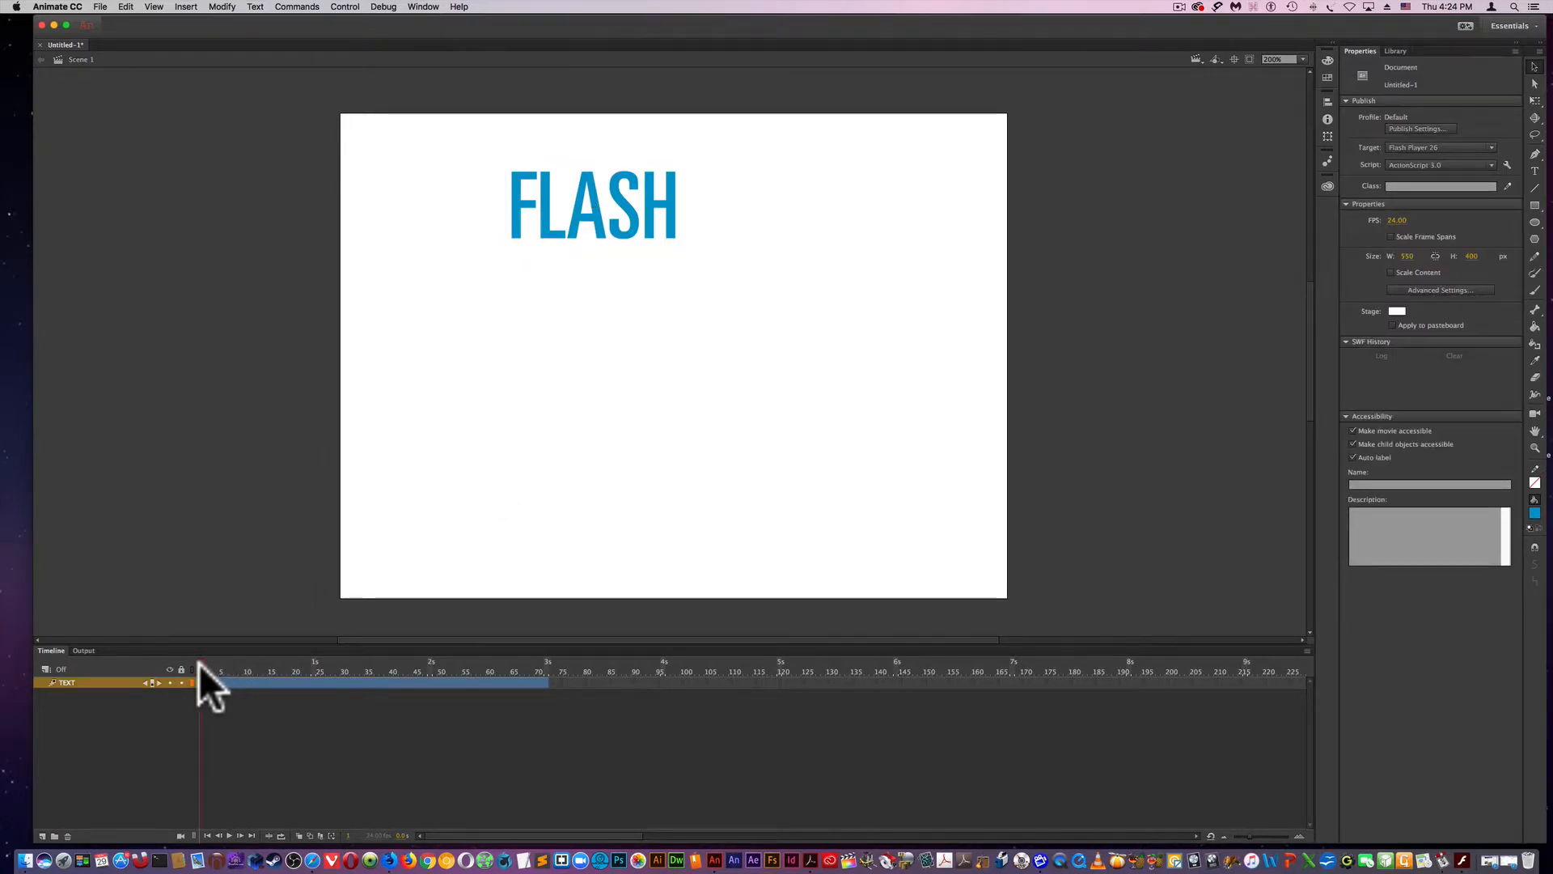
pyautogui.moveTo(199, 663); pyautogui.dragTo(208, 664)
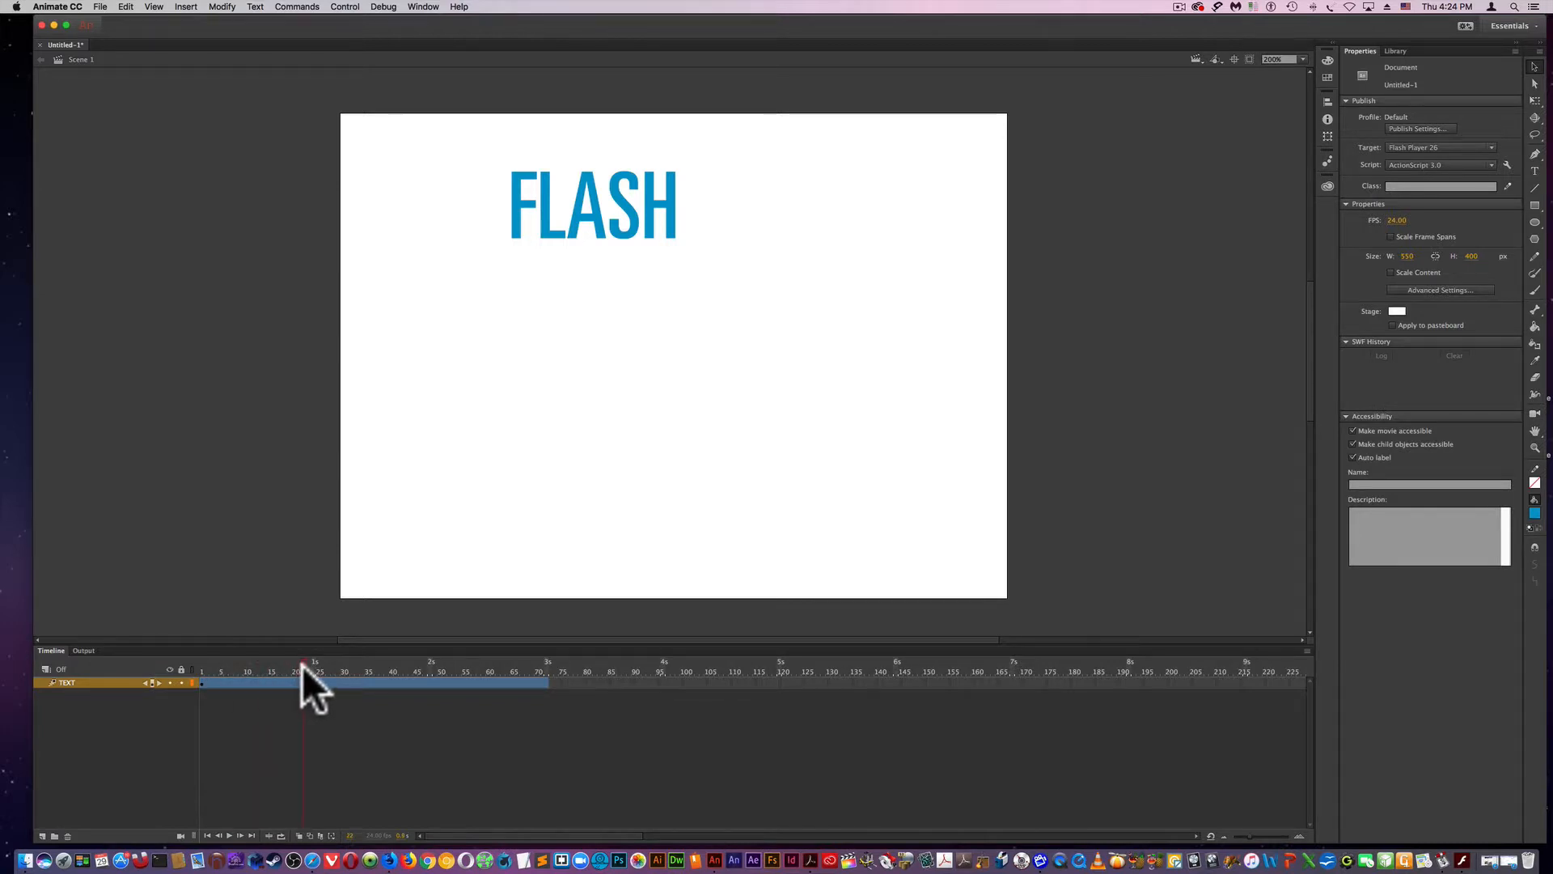
pyautogui.moveTo(627, 218); pyautogui.dragTo(805, 280)
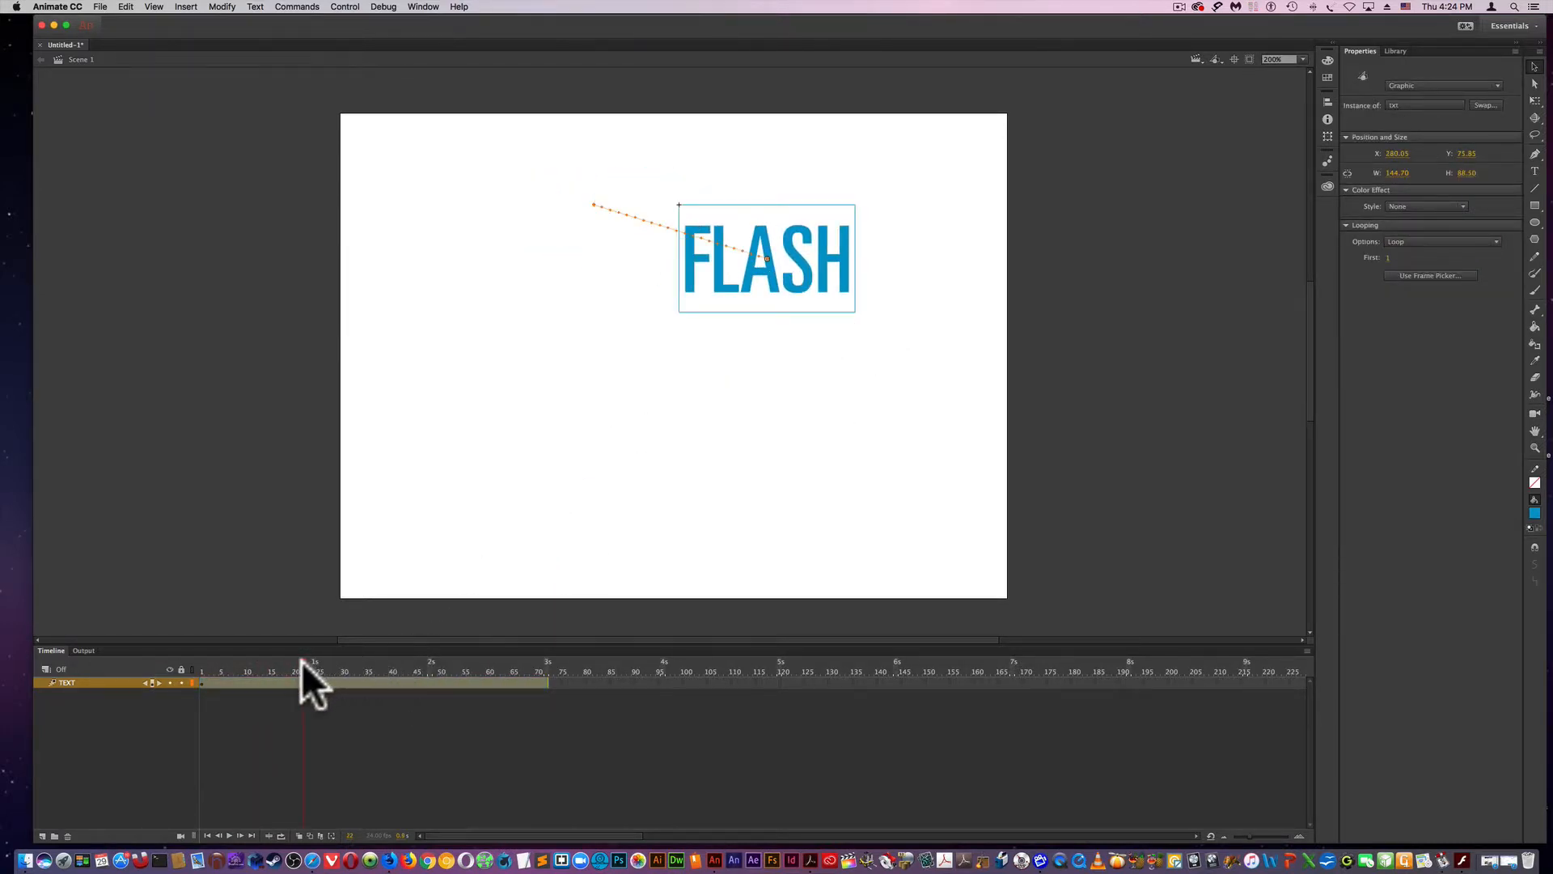
pyautogui.moveTo(303, 662); pyautogui.dragTo(381, 667)
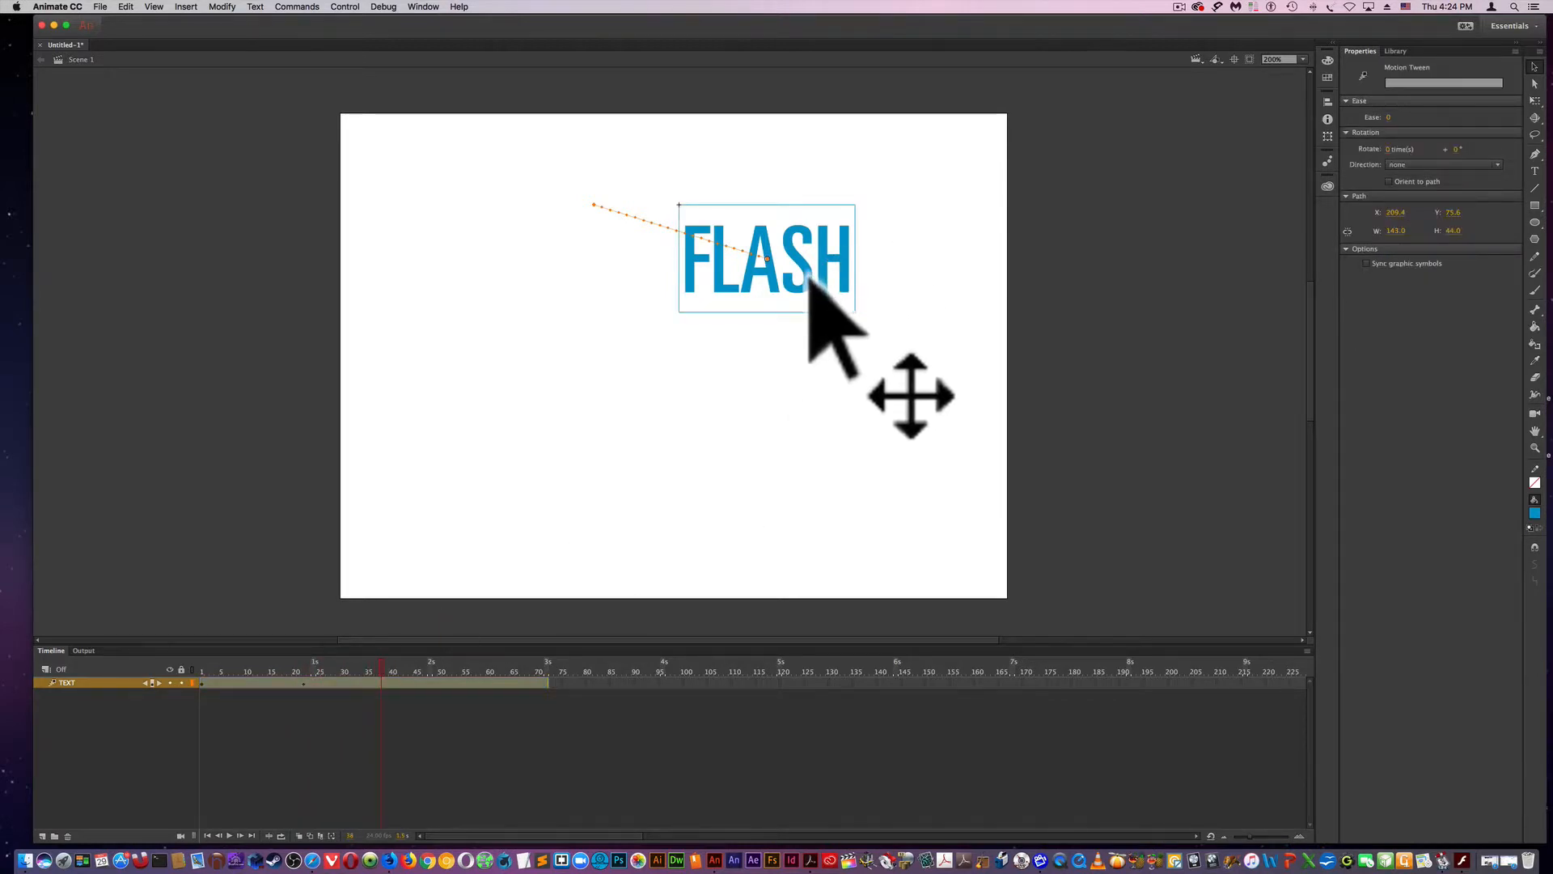
pyautogui.moveTo(808, 277); pyautogui.dragTo(804, 349)
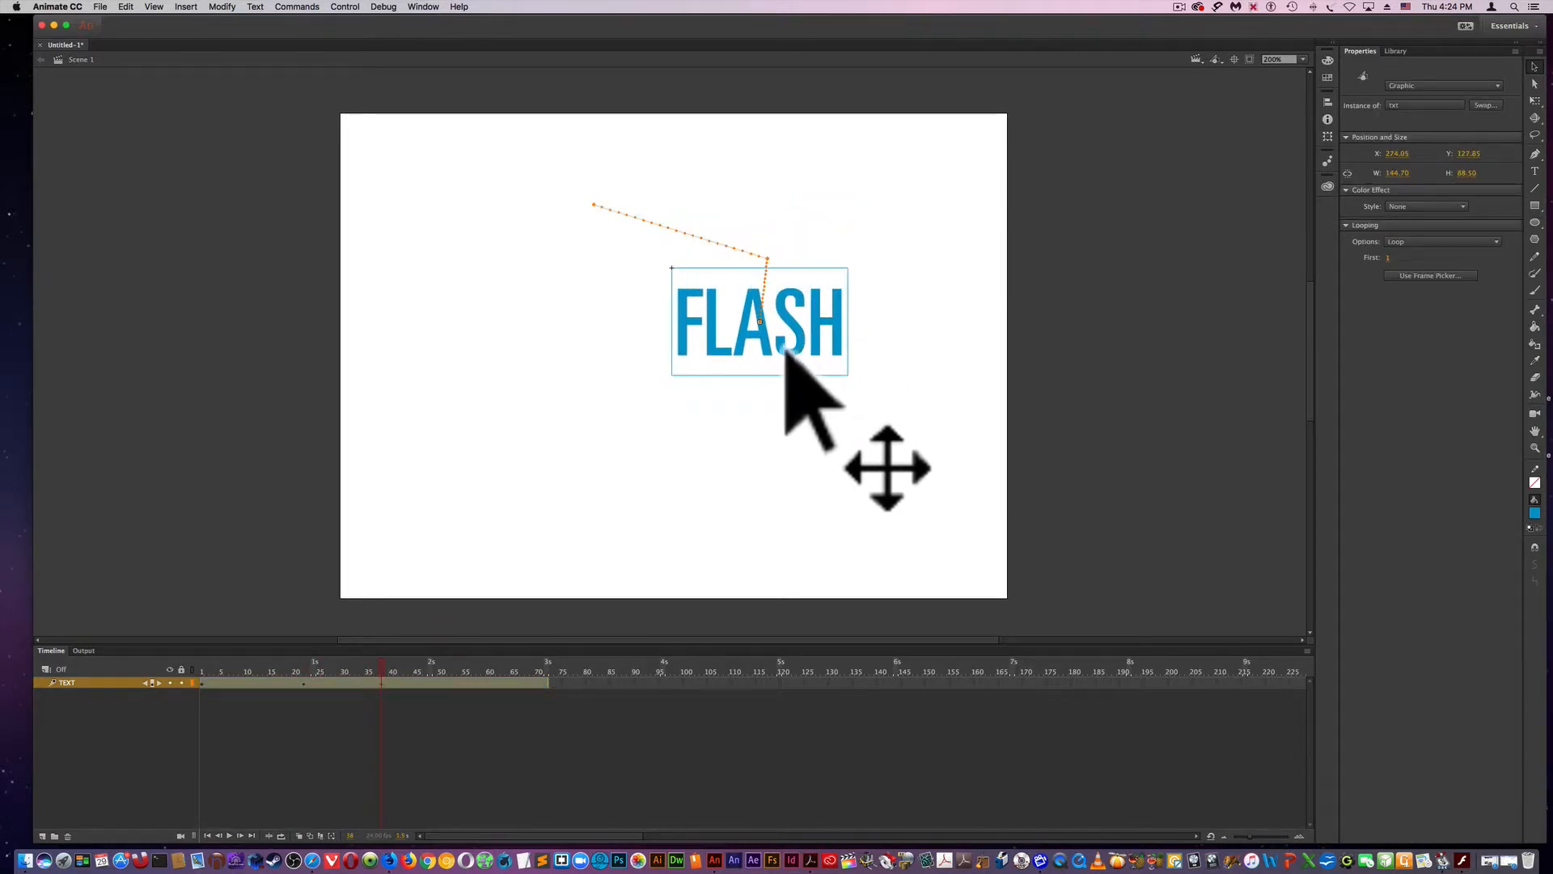
# - Move the text to the stage's lower right at frame 53 and lower left at frame 72, curving the path segment leading to frame 53
pyautogui.click(454, 667)
pyautogui.moveTo(756, 353); pyautogui.dragTo(852, 451)
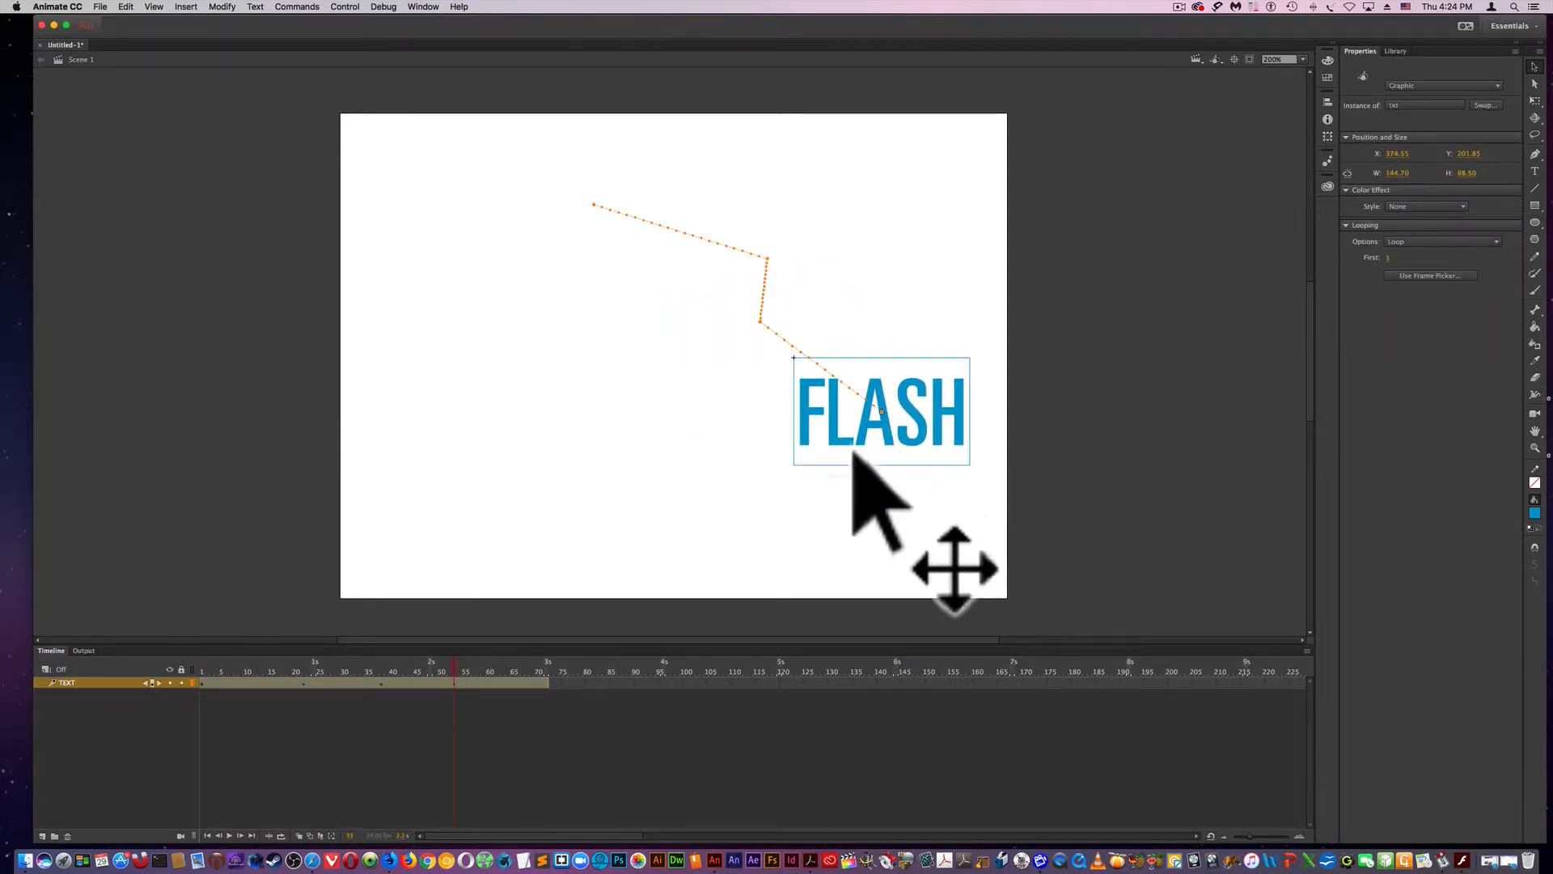
pyautogui.moveTo(455, 657); pyautogui.dragTo(545, 655)
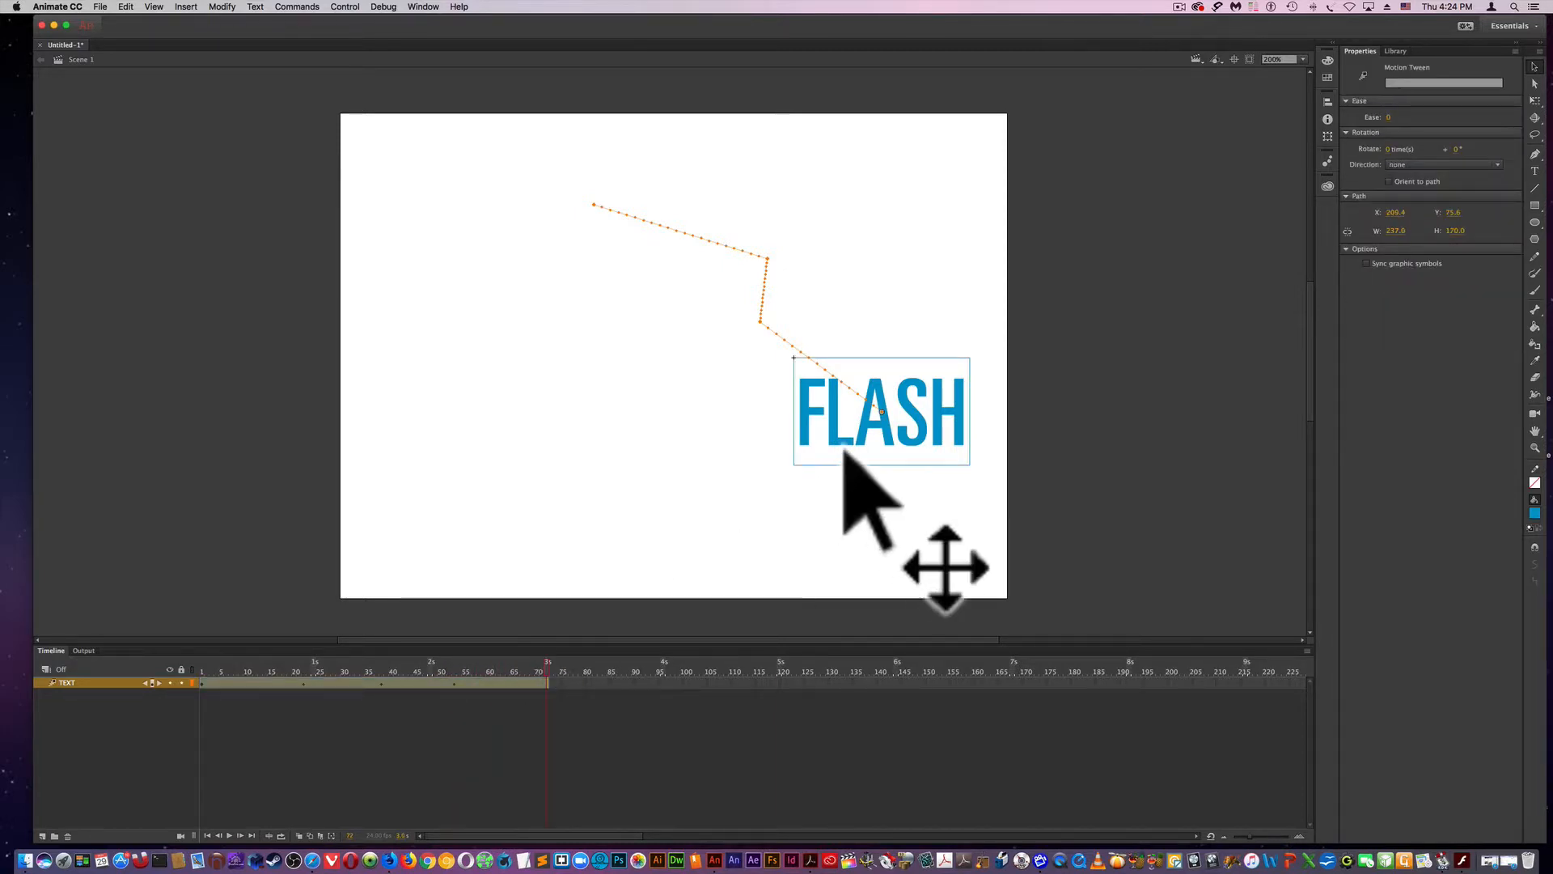
pyautogui.moveTo(843, 451); pyautogui.dragTo(427, 547)
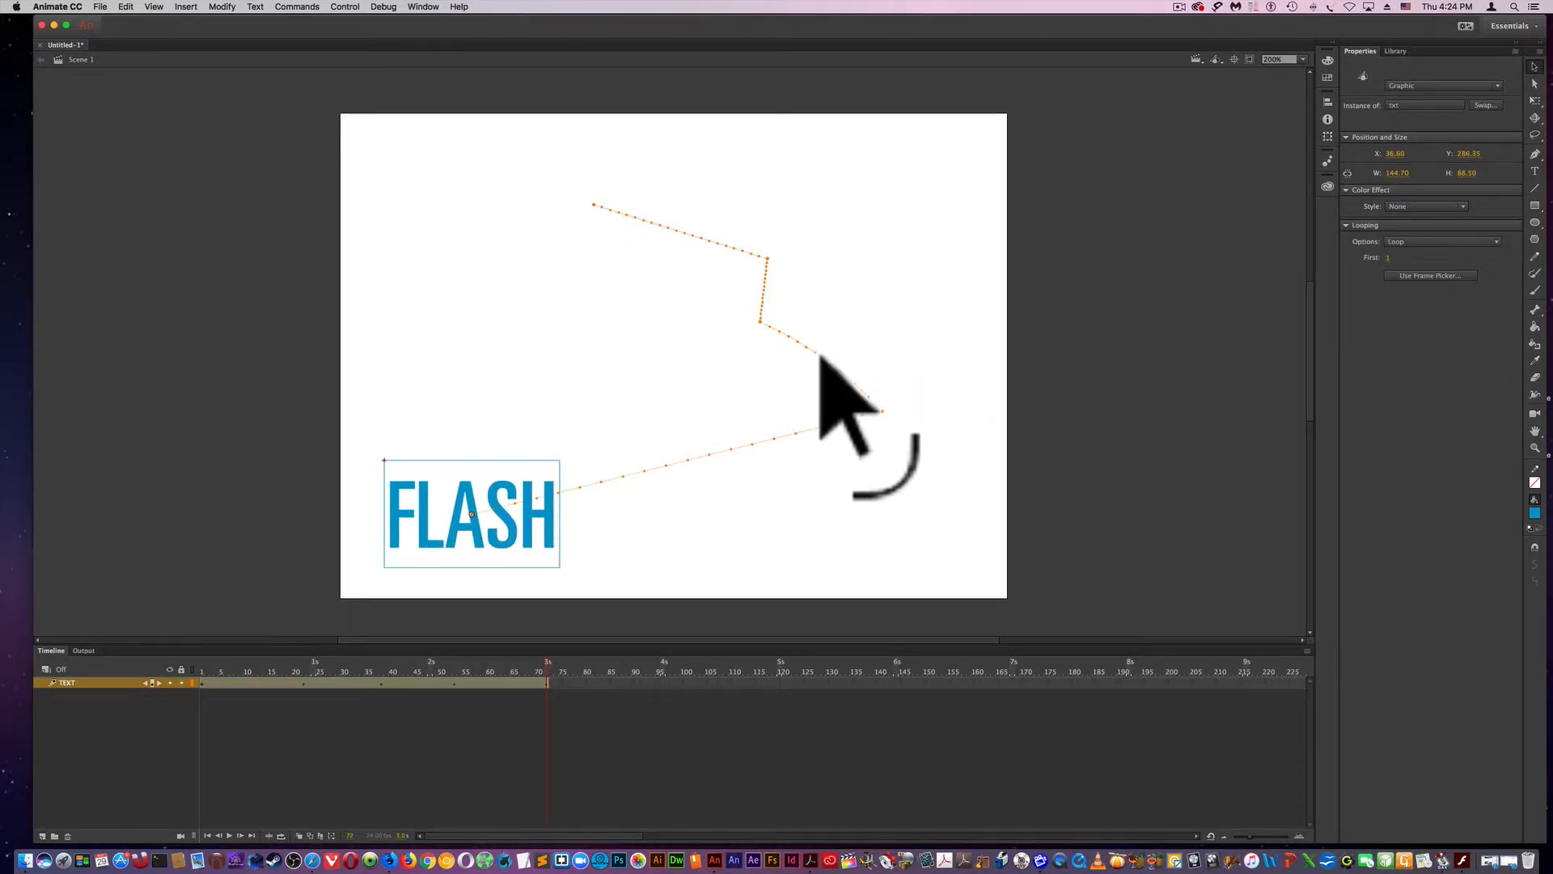
pyautogui.moveTo(815, 362); pyautogui.dragTo(833, 350)
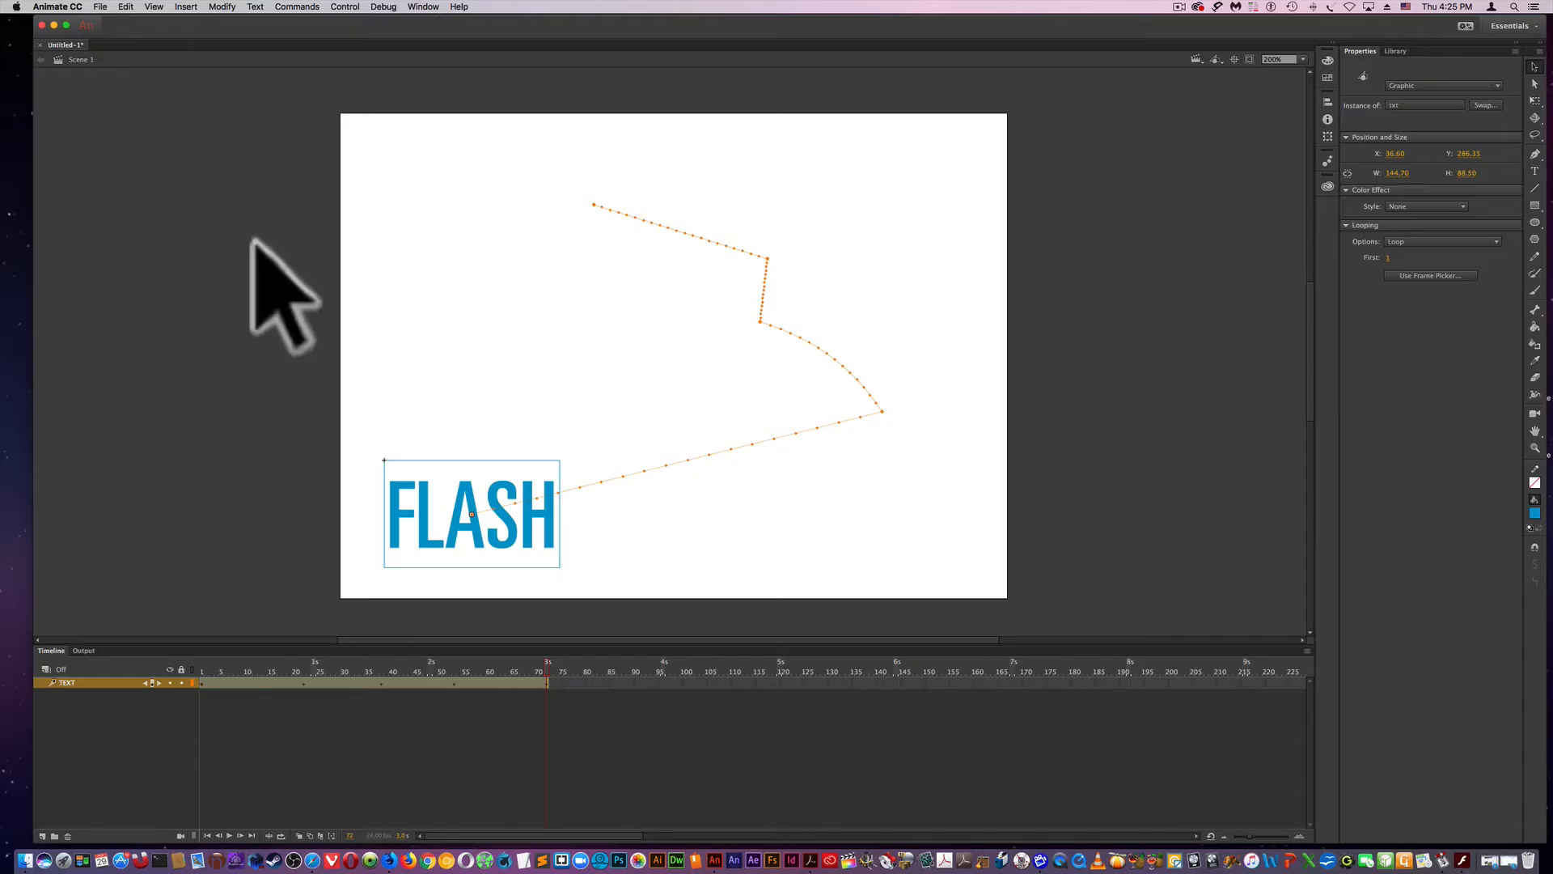
# - Open the txt symbol for editing and break the text apart twice, into letters and then into shapes
pyautogui.doubleClick(428, 507)
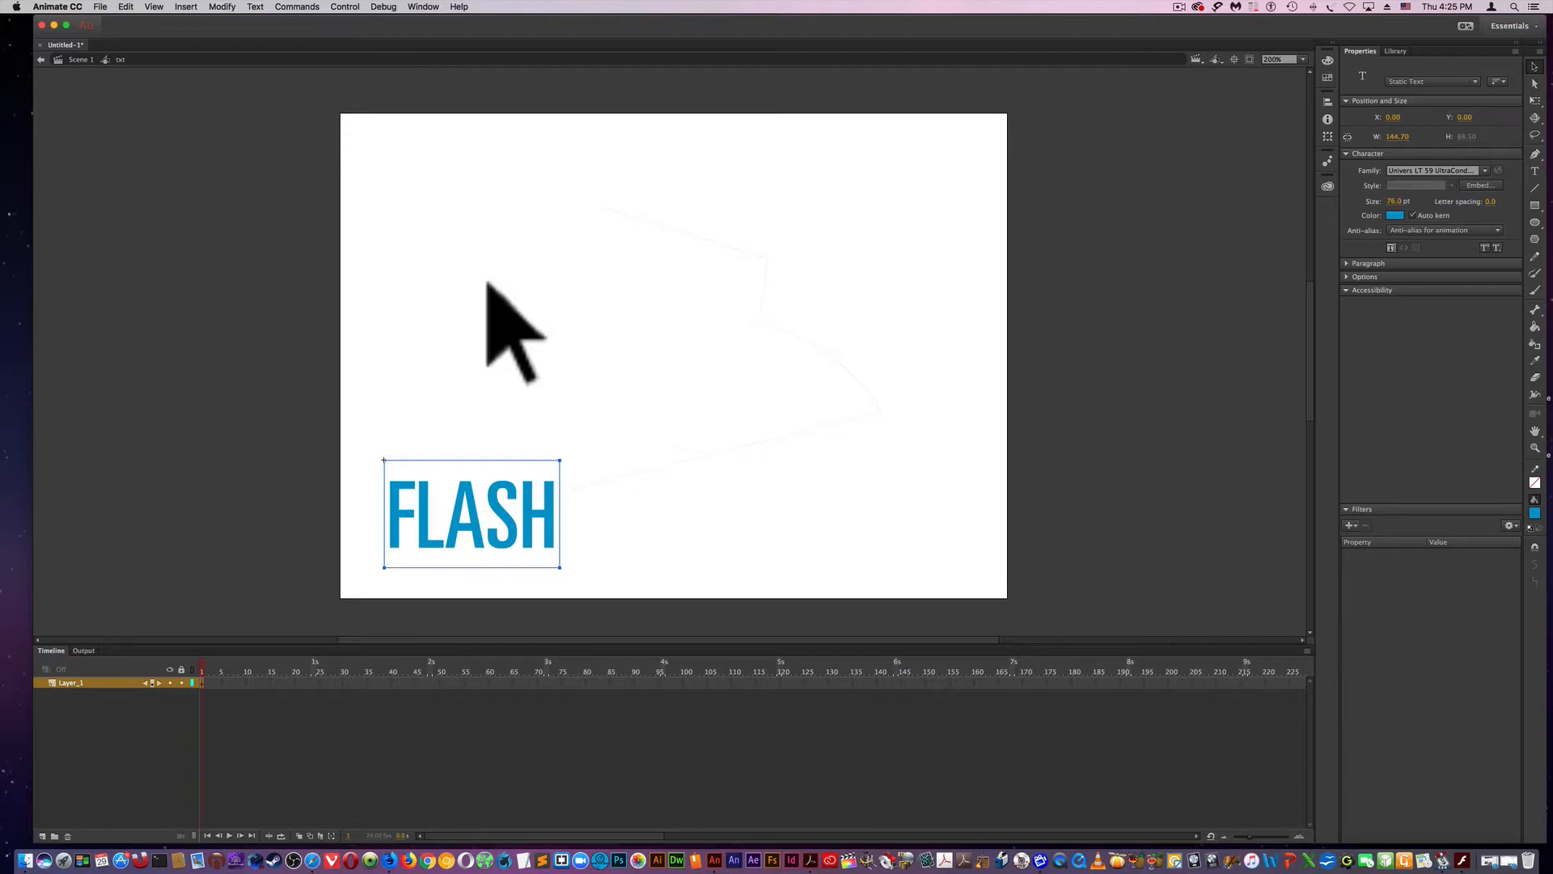
pyautogui.click(218, 7)
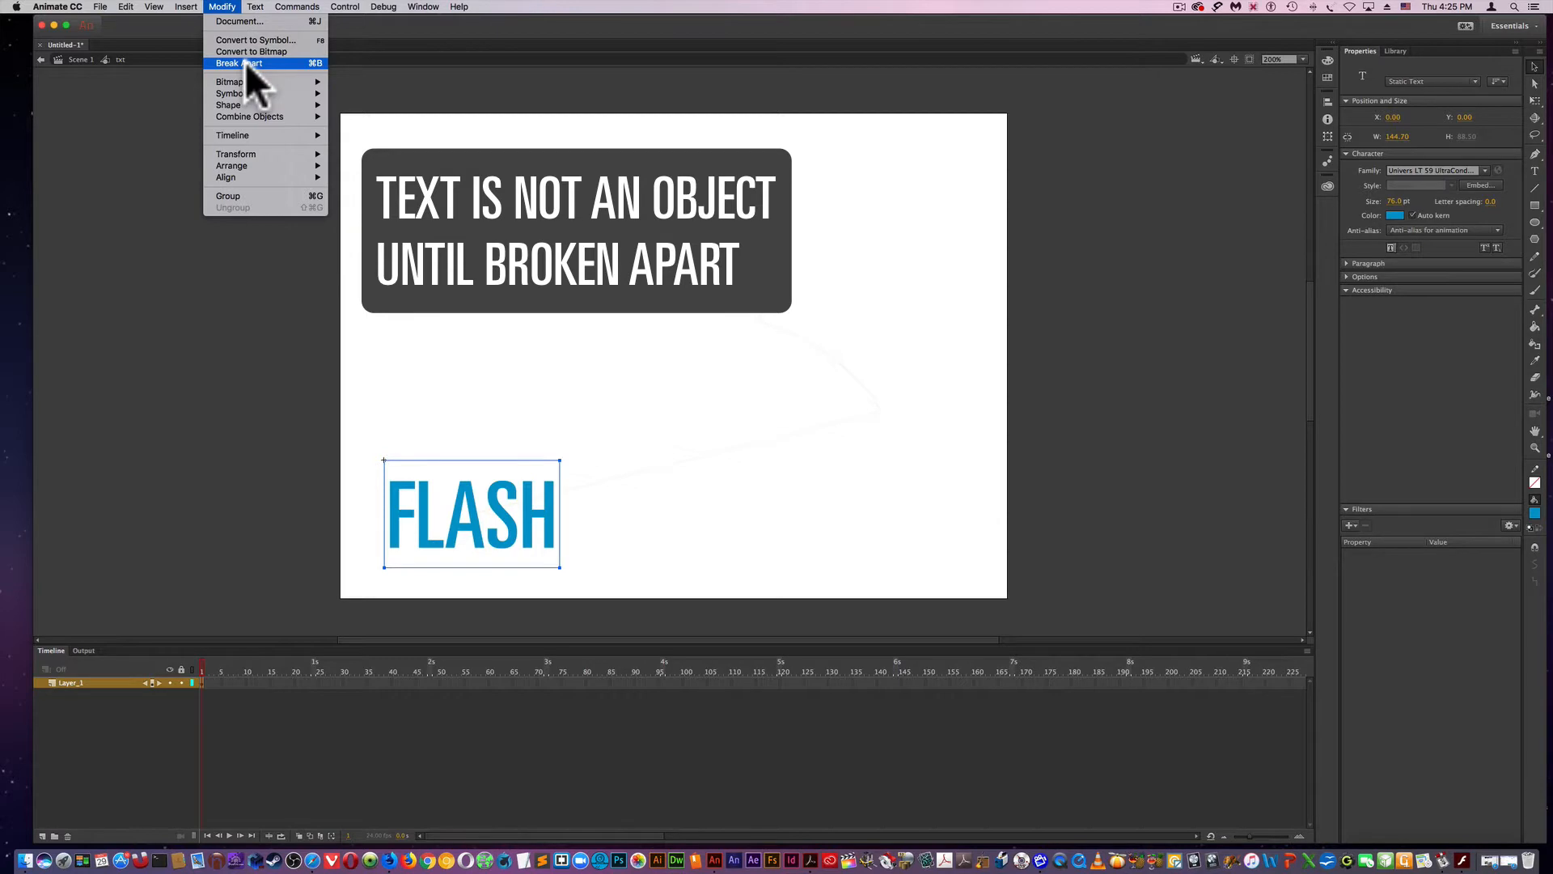
pyautogui.click(246, 63)
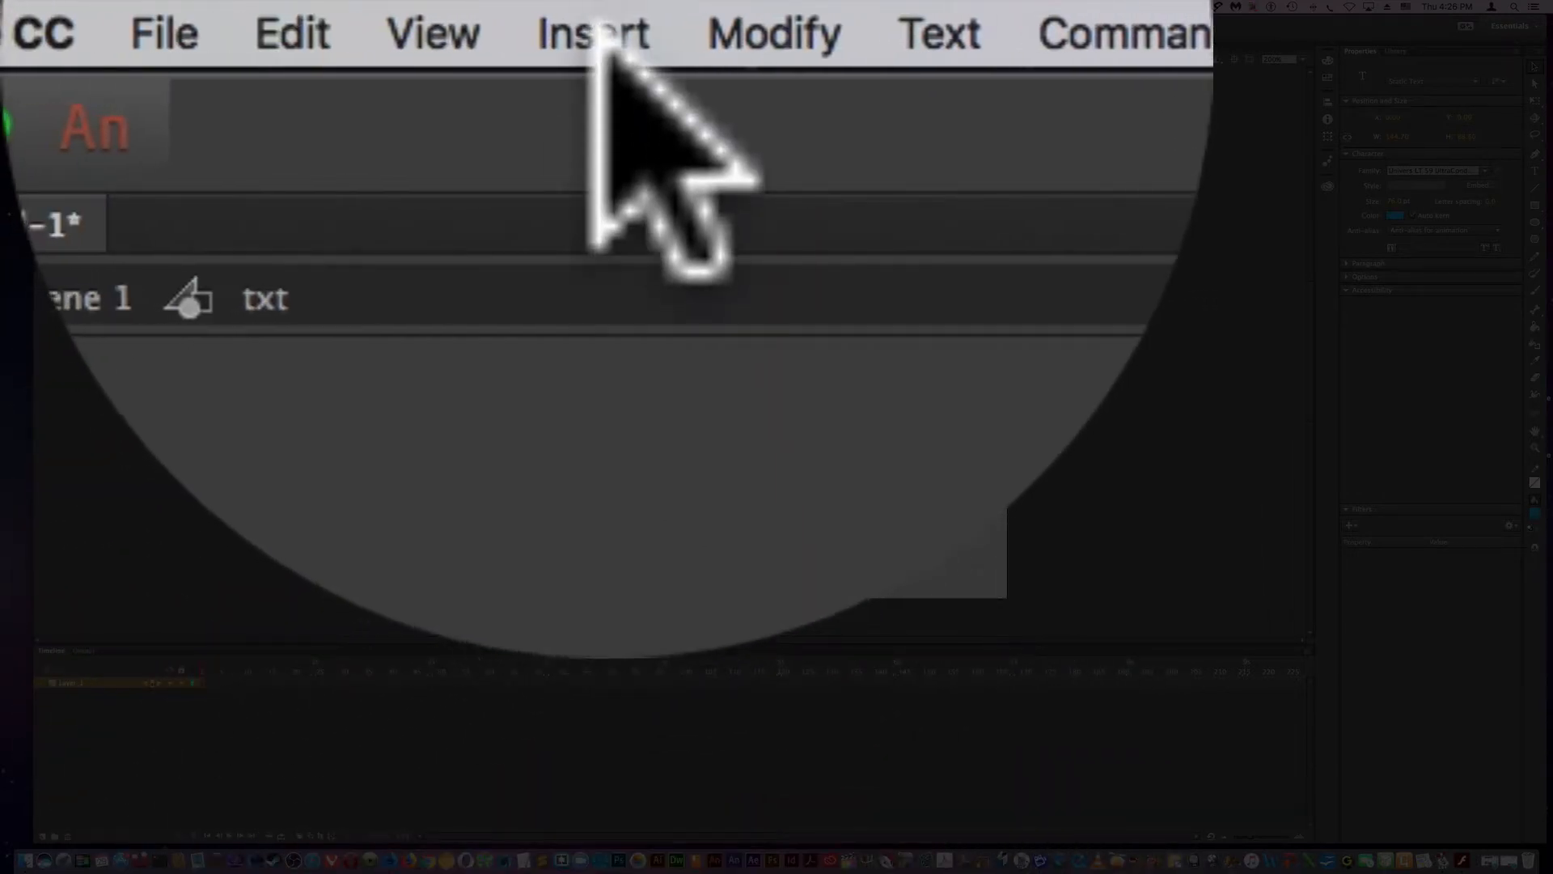
pyautogui.click(187, 7)
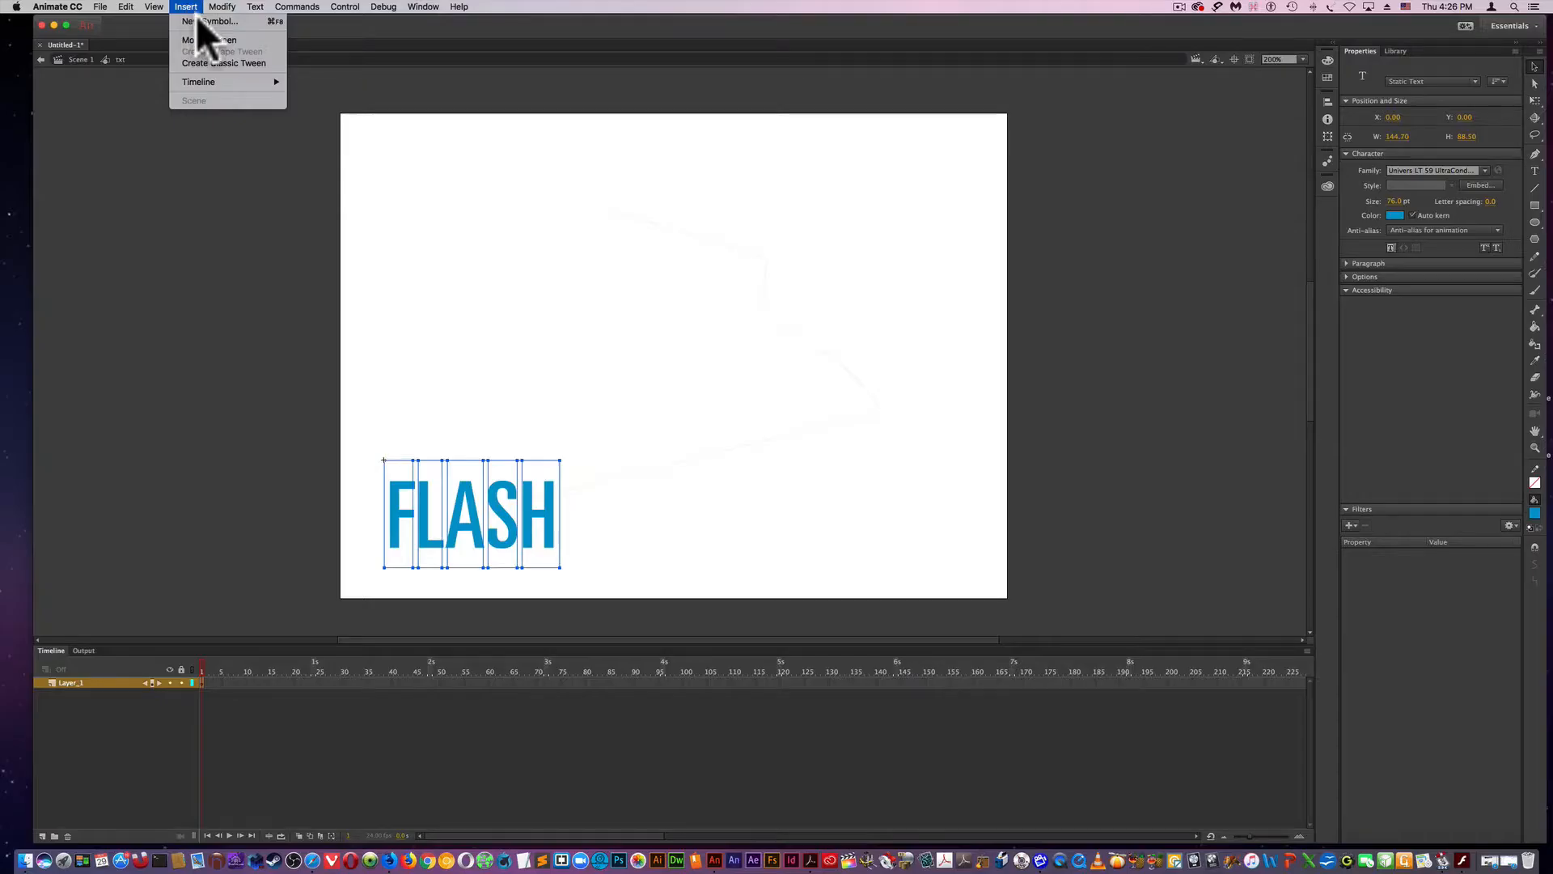
pyautogui.moveTo(222, 8)
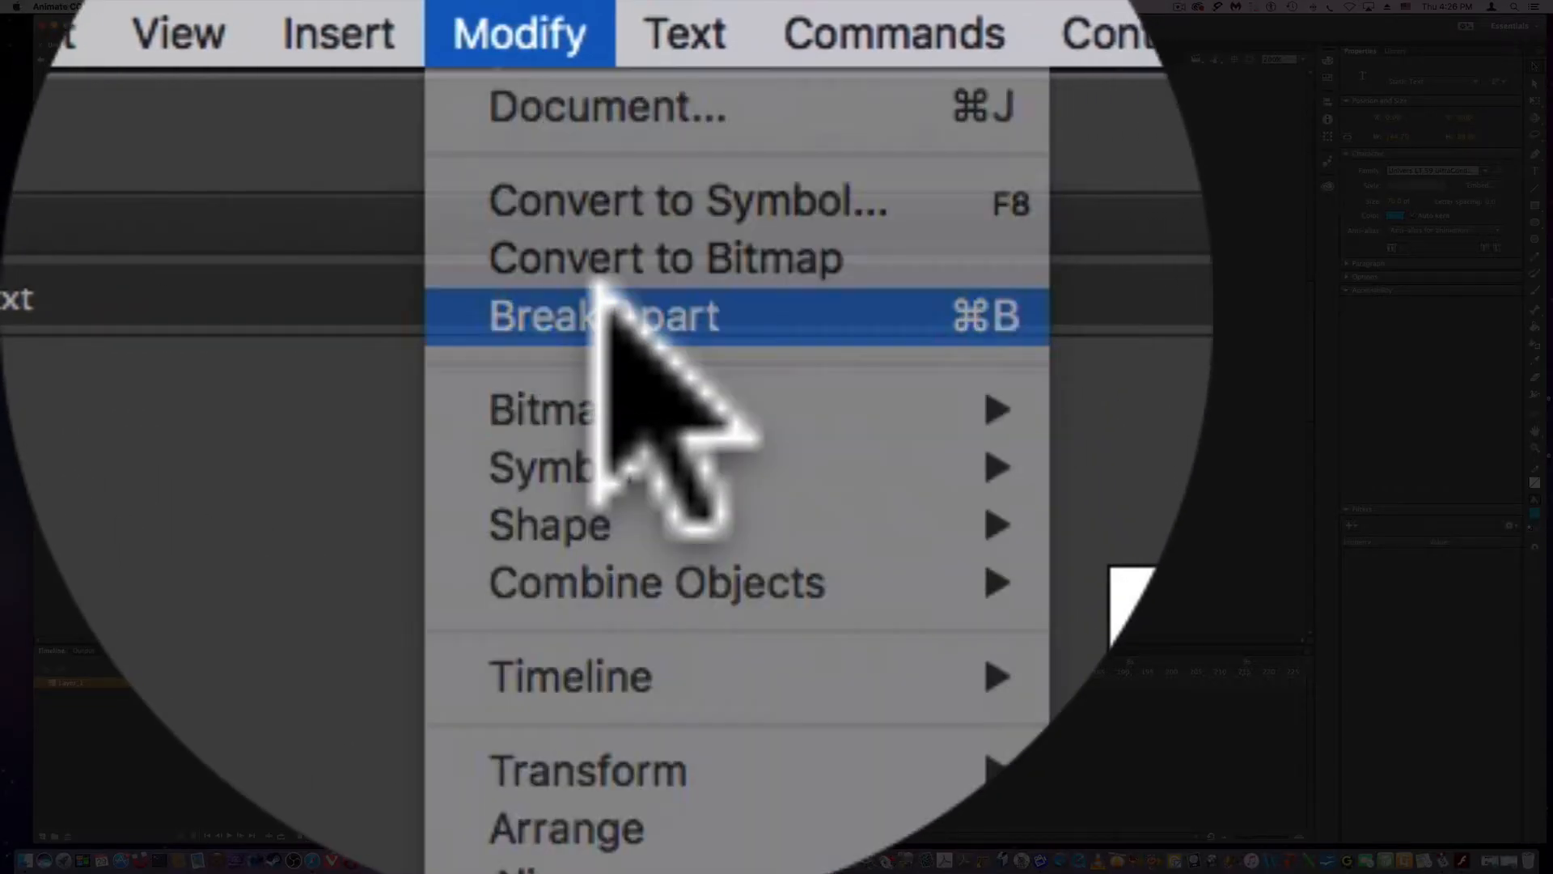
pyautogui.click(238, 63)
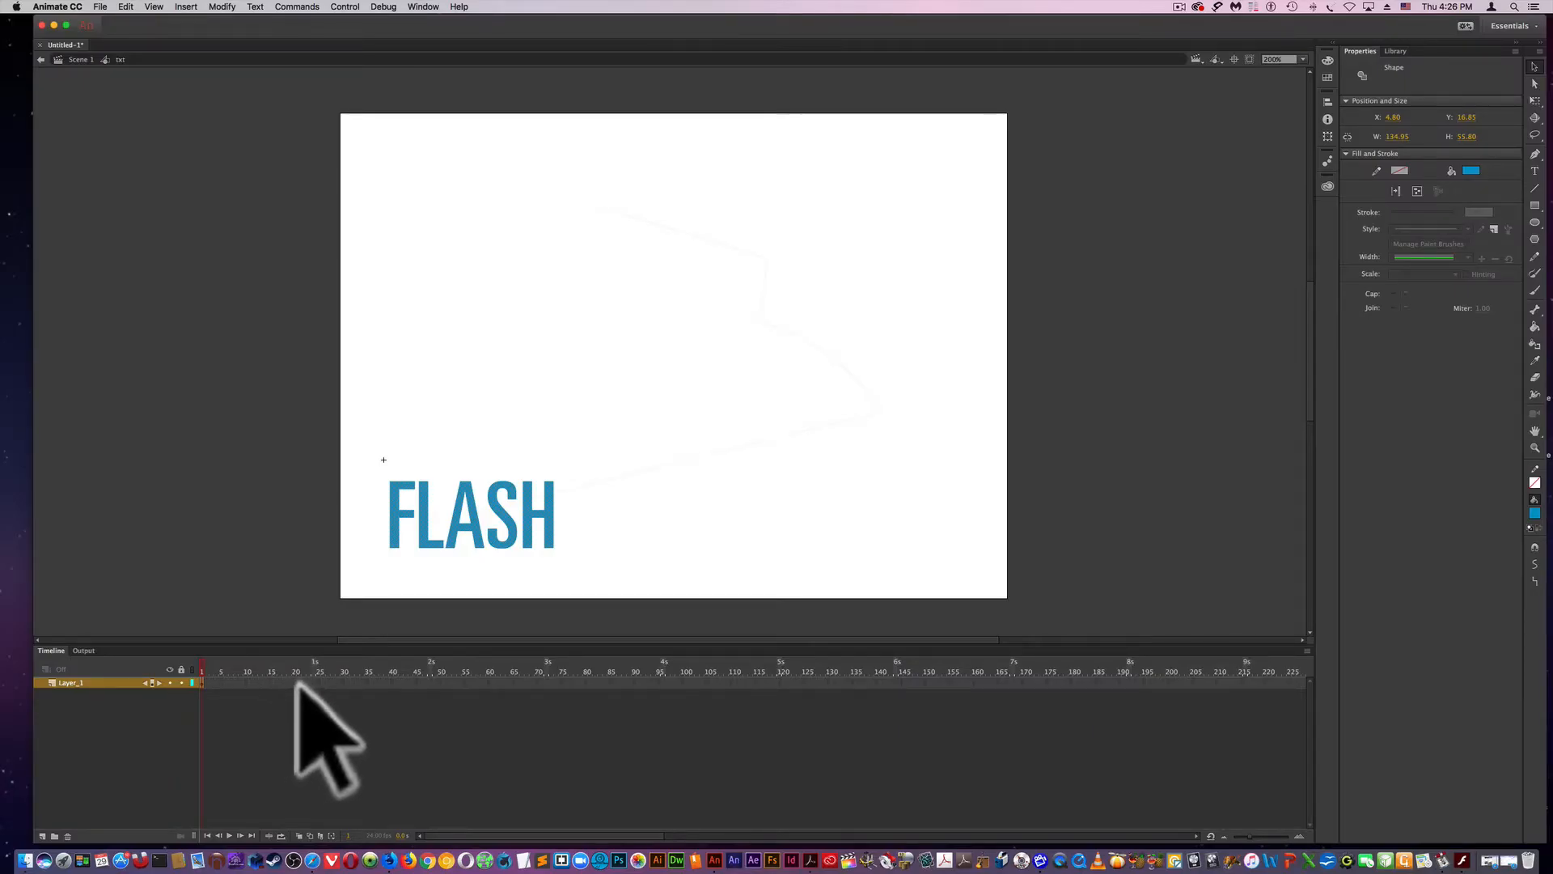
# - Insert a keyframe at frame 21 of the symbol's layer and create a shape tween from frame 1
pyautogui.click(297, 683)
pyautogui.rightClick(297, 684)
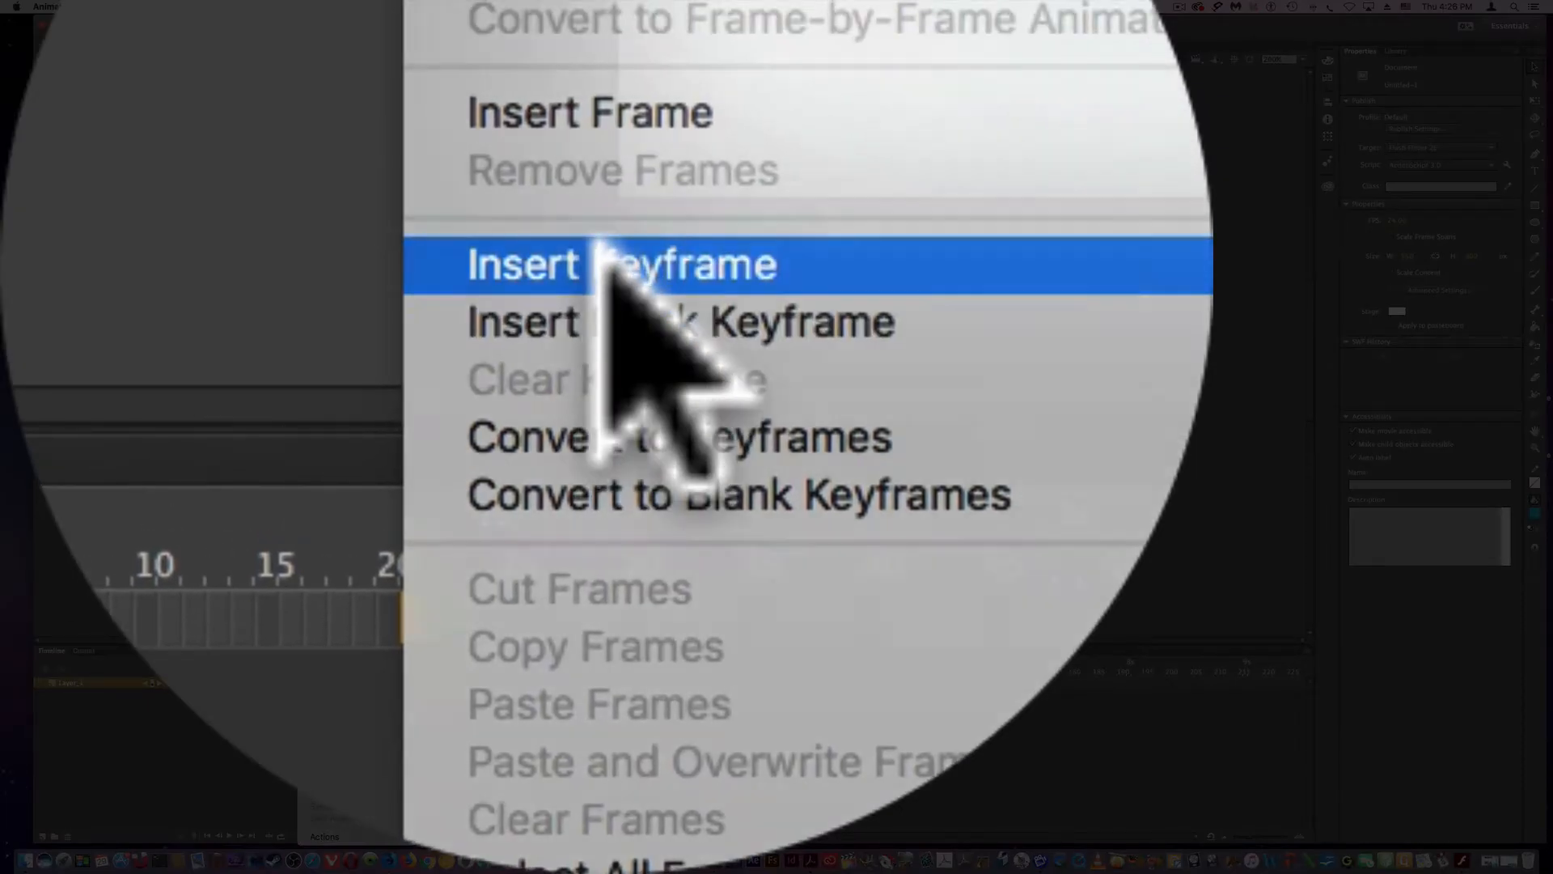
pyautogui.click(337, 608)
pyautogui.moveTo(298, 662); pyautogui.dragTo(207, 663)
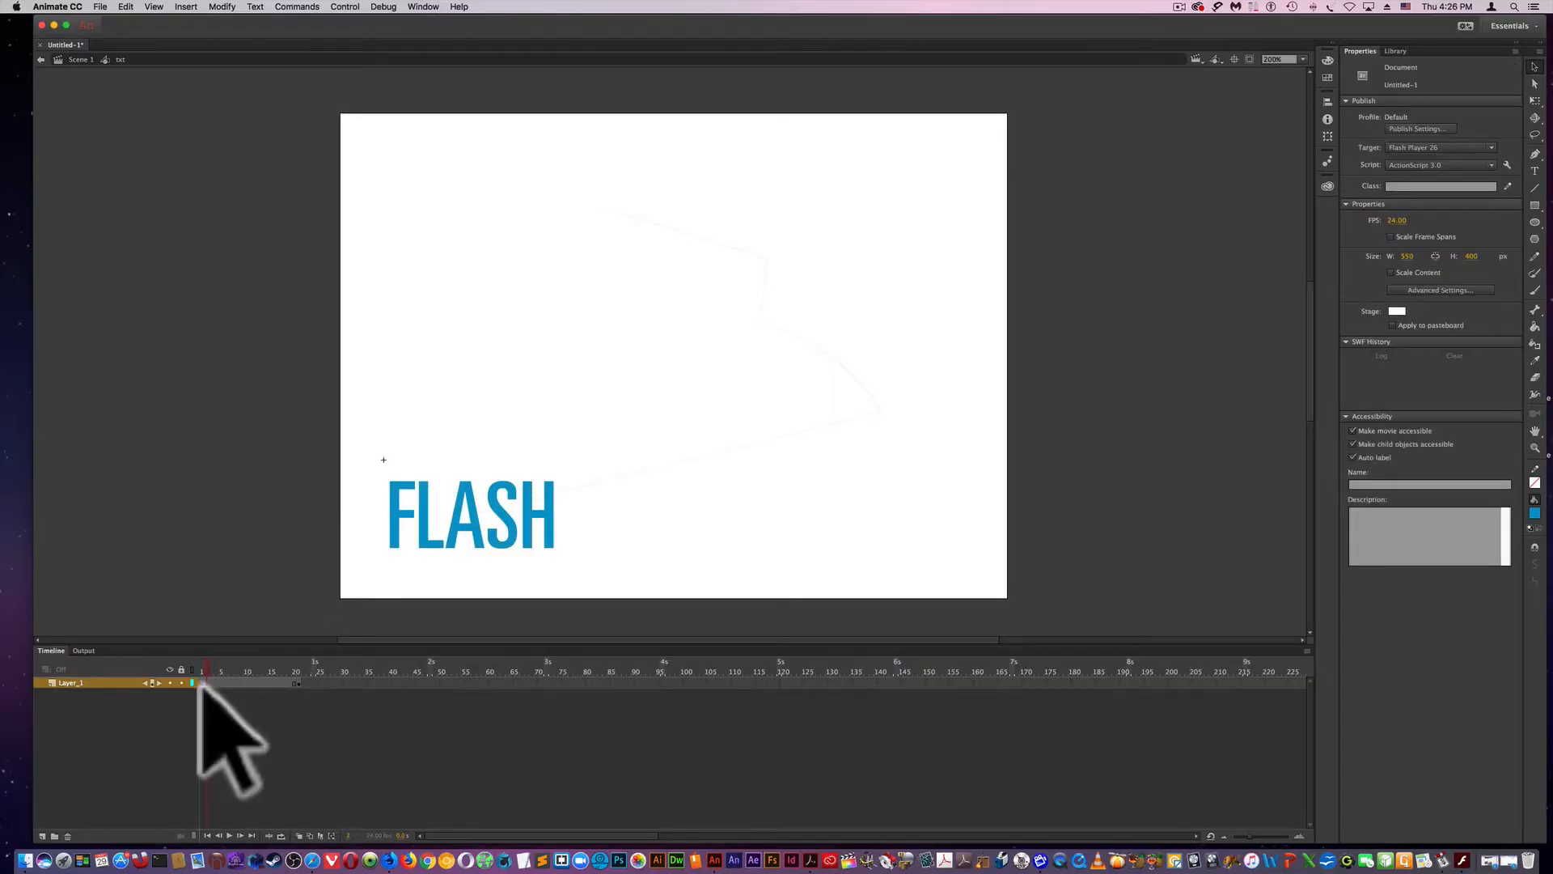
pyautogui.click(202, 682)
pyautogui.rightClick(203, 684)
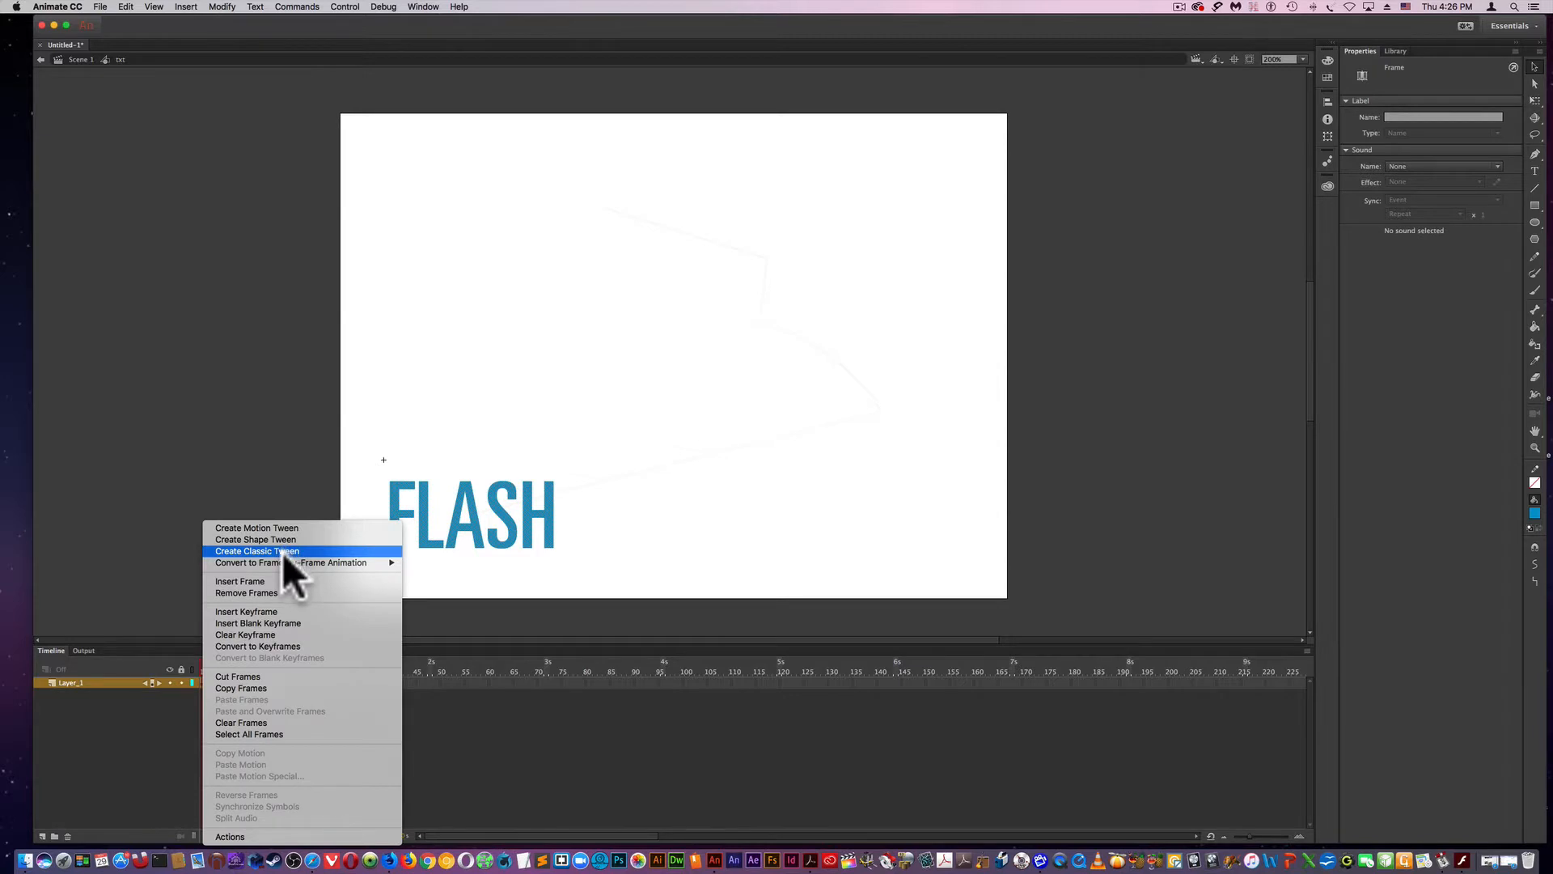
pyautogui.click(287, 548)
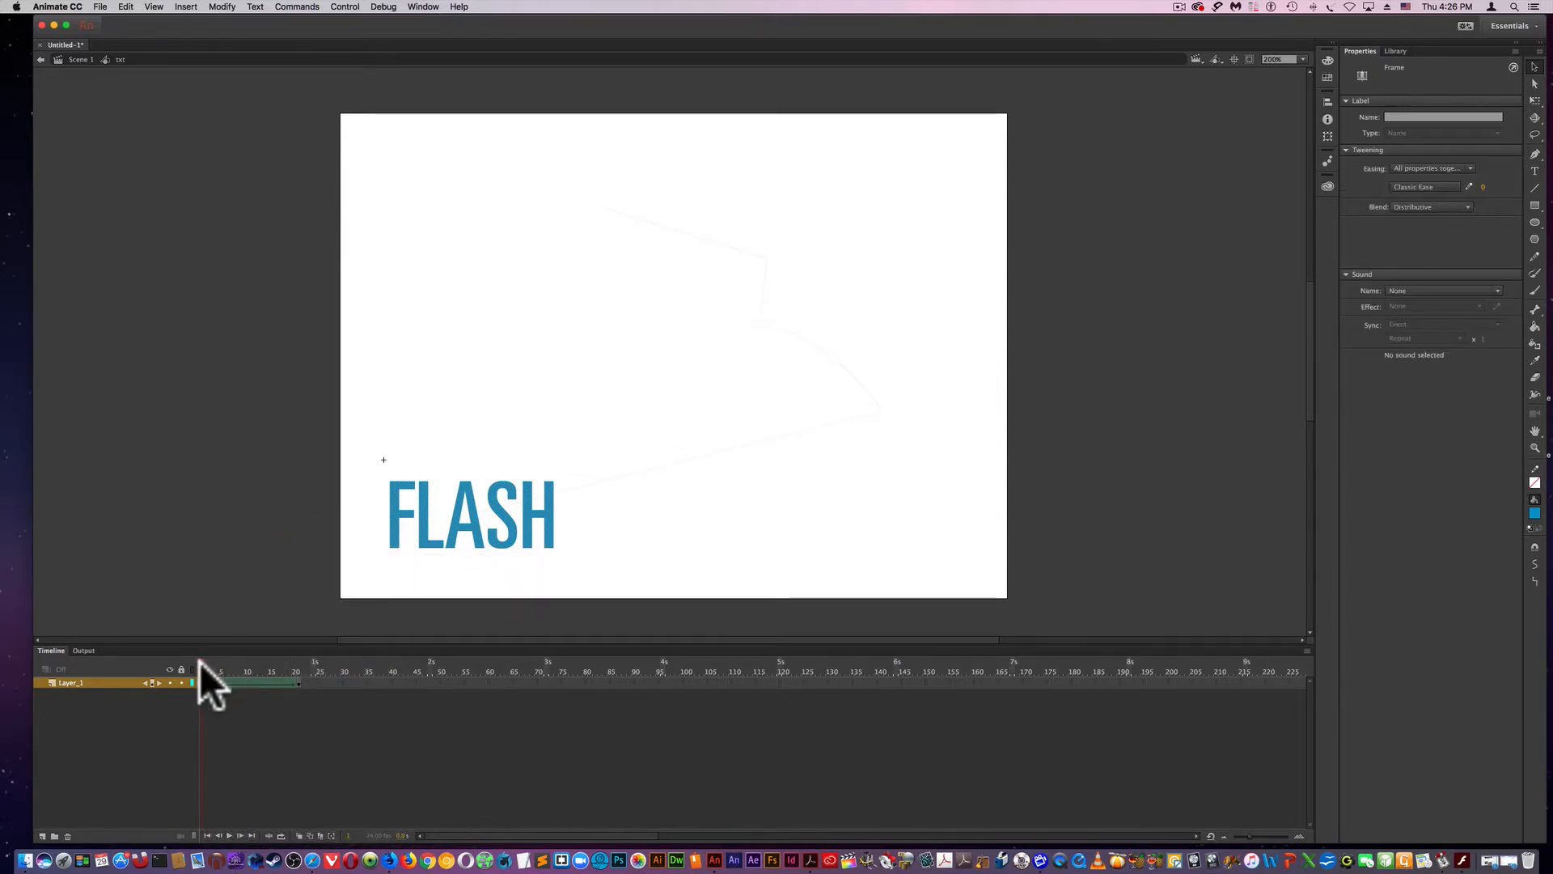
# - At frame 21, distort the lettering by pulling the H's upper-right corner and the upper-left corners of the A and F outward
pyautogui.moveTo(201, 662); pyautogui.dragTo(235, 664)
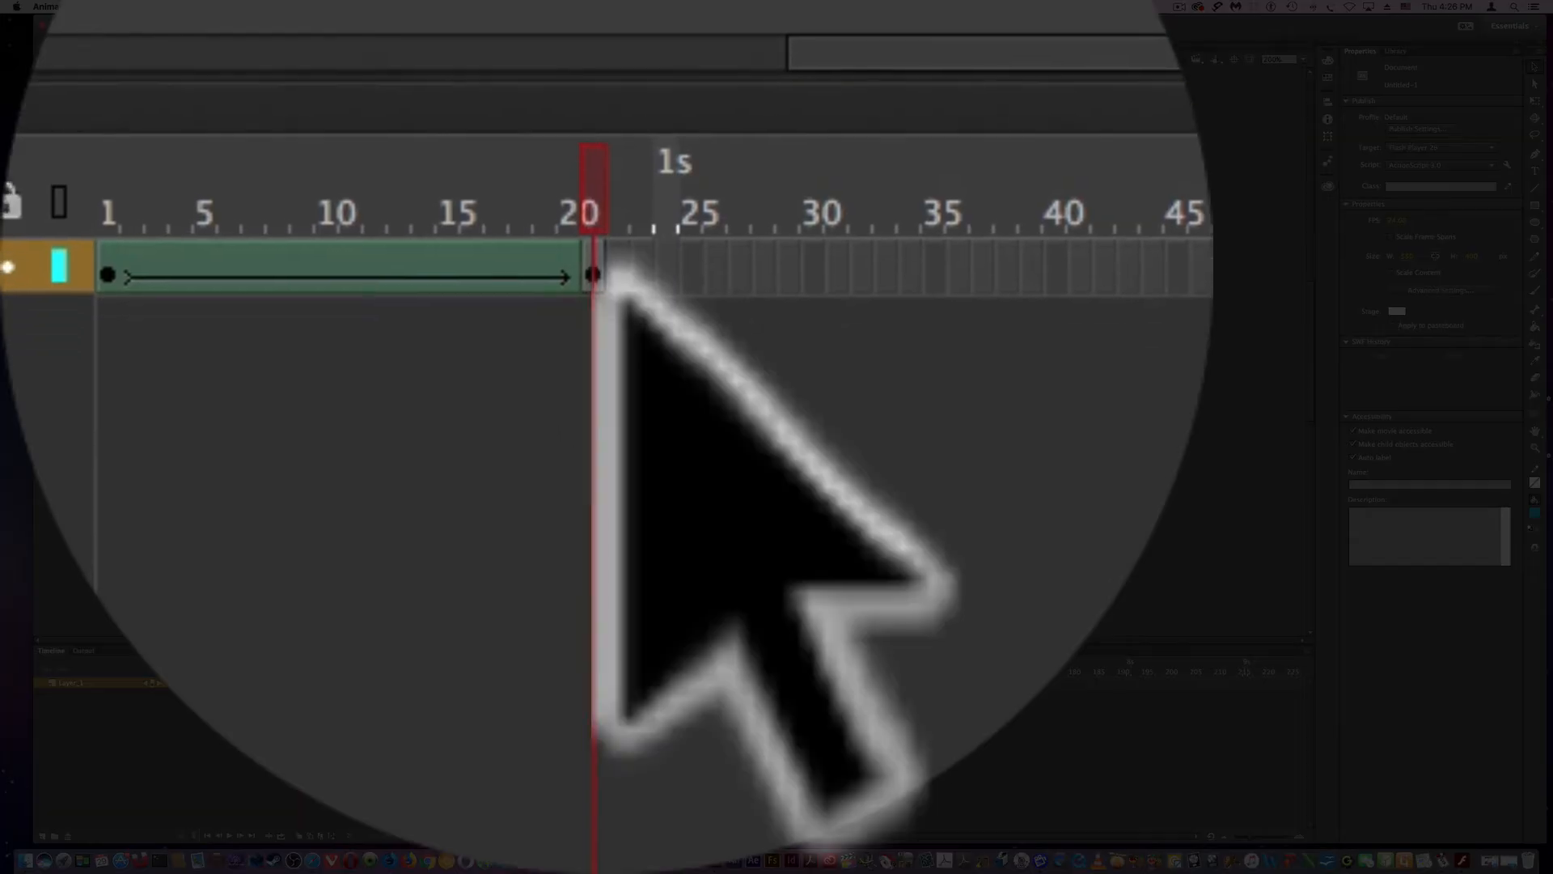
pyautogui.click(299, 682)
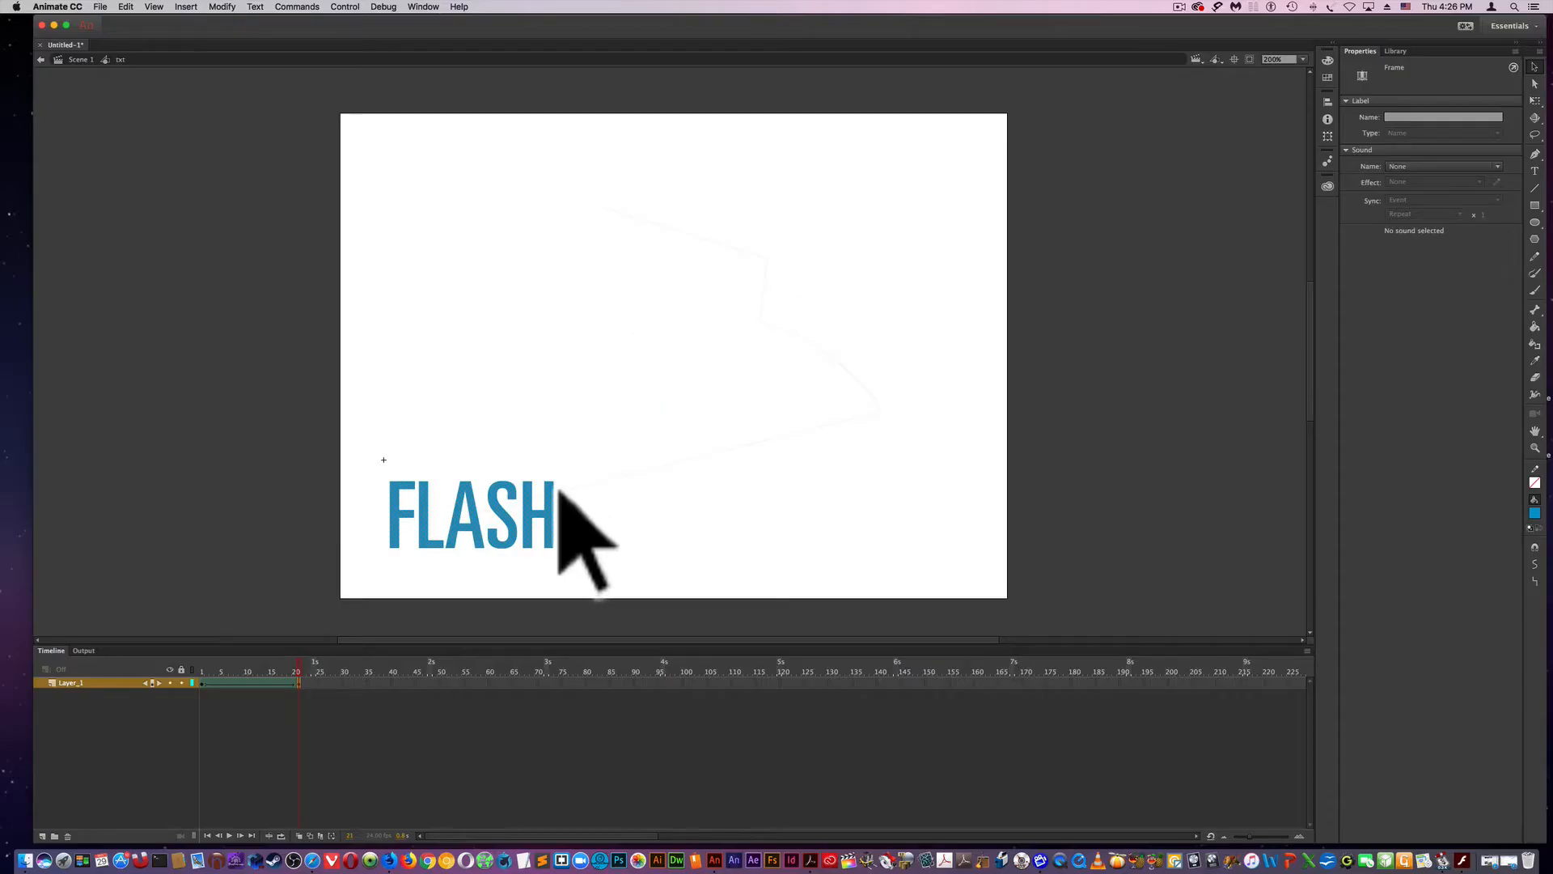
pyautogui.click(556, 484)
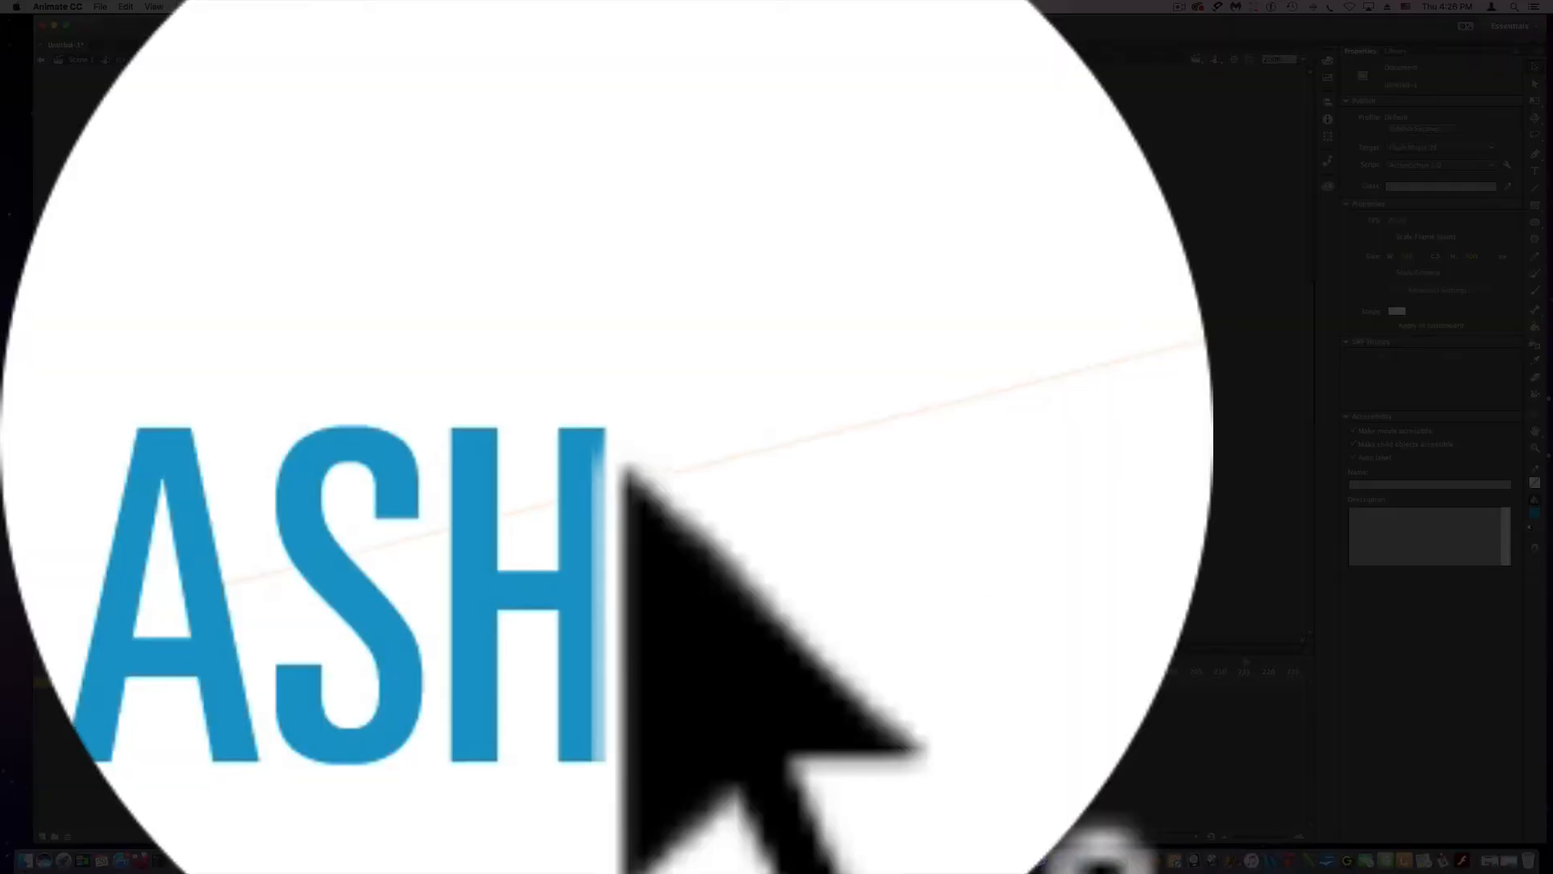
pyautogui.moveTo(554, 483); pyautogui.dragTo(566, 476)
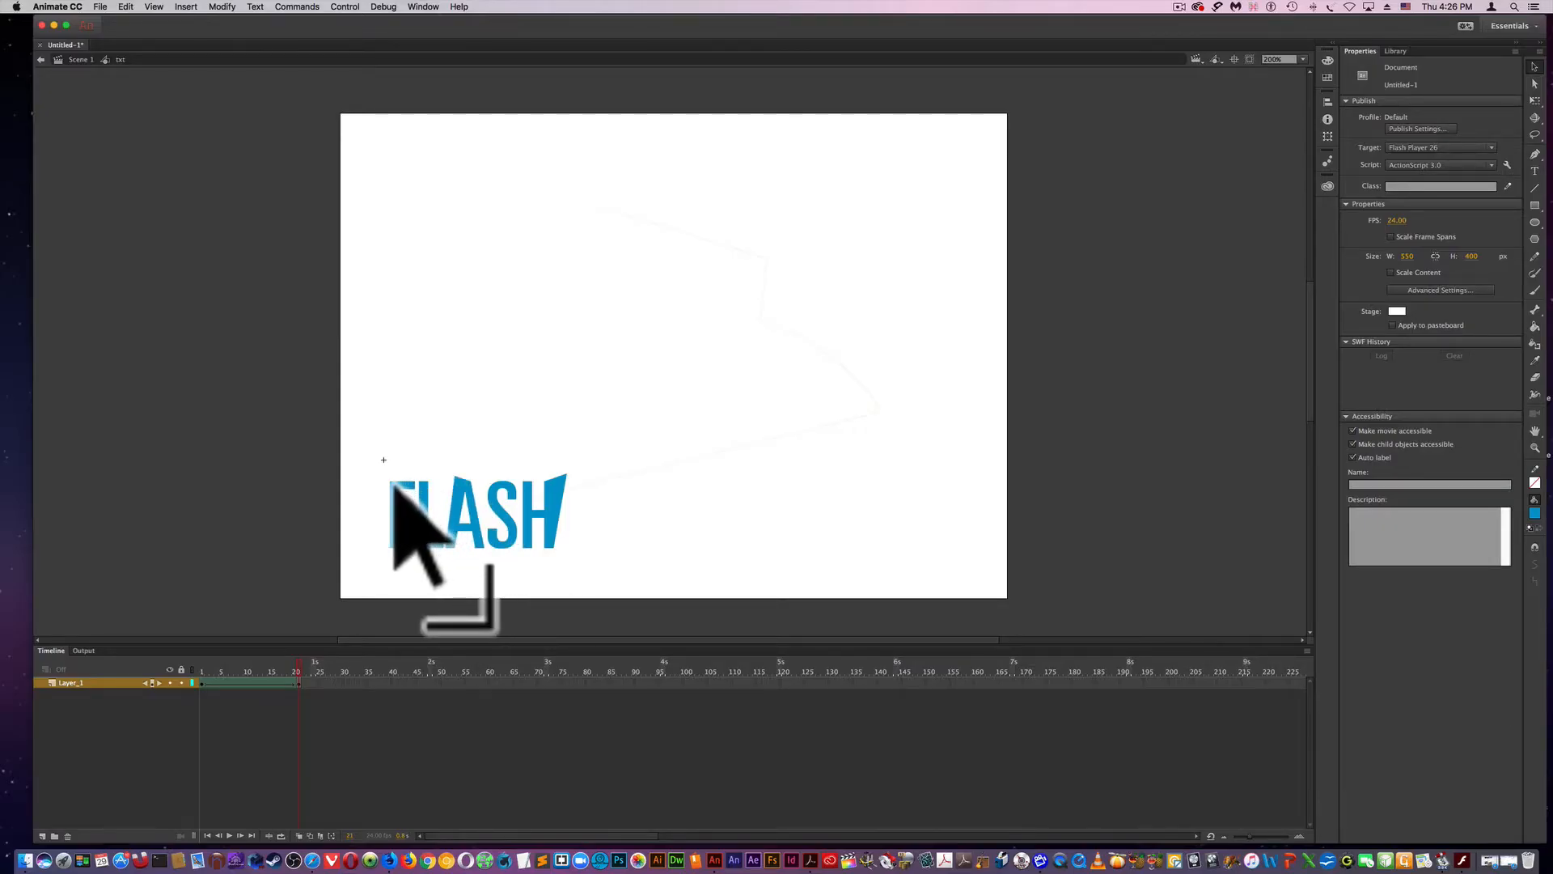
pyautogui.moveTo(391, 482); pyautogui.dragTo(380, 475)
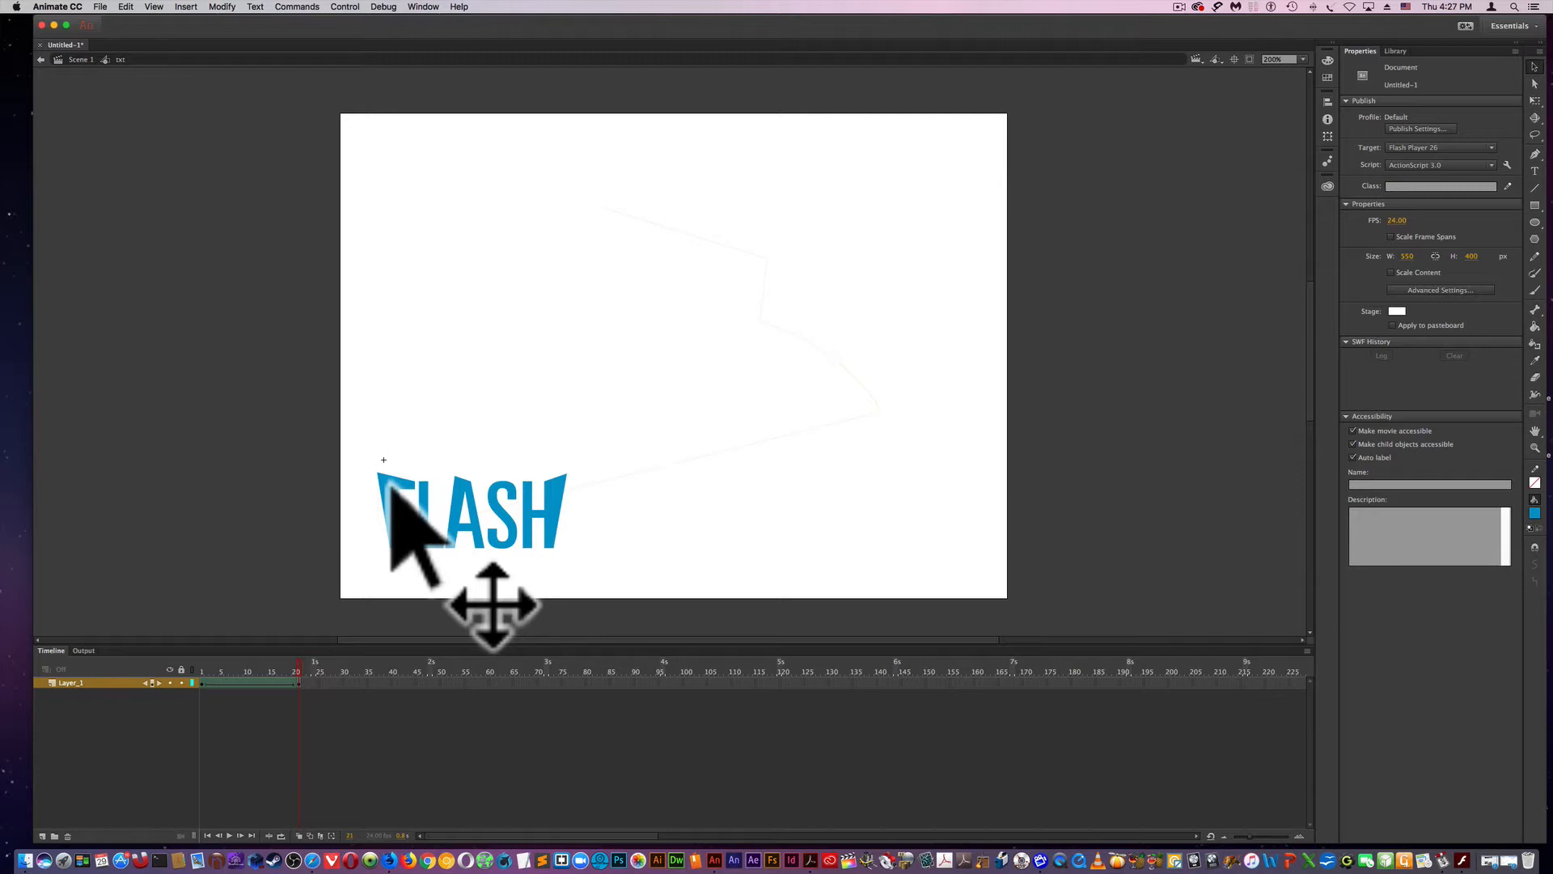
# - Scrub the txt symbol's timeline from frame 21 back to frame 1 to preview the lettering's shape tween
pyautogui.click(292, 668)
pyautogui.moveTo(289, 667); pyautogui.dragTo(202, 665)
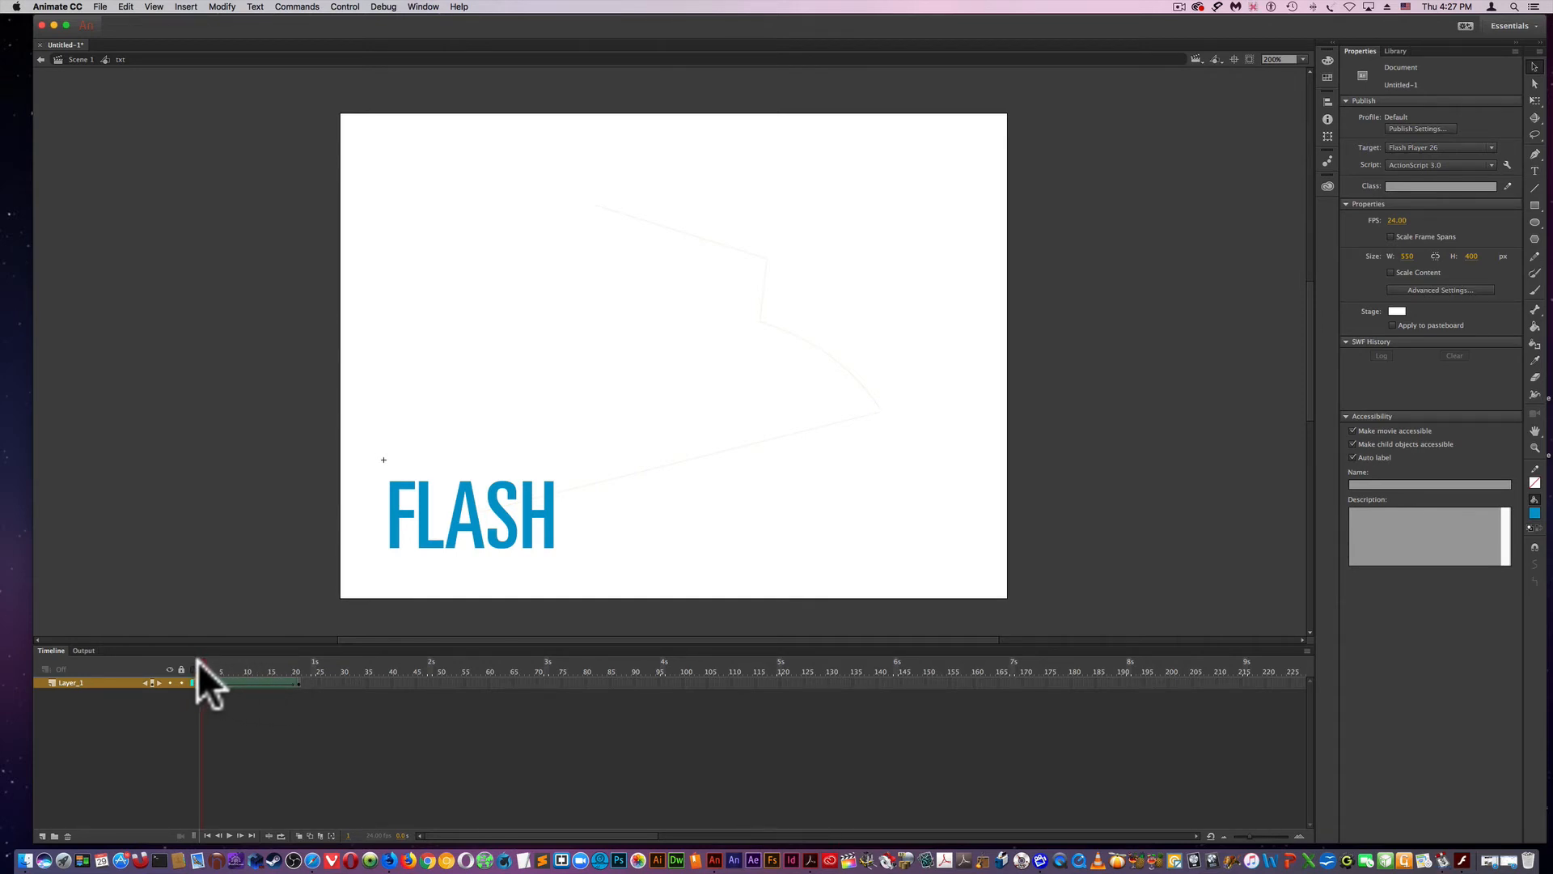
pyautogui.moveTo(197, 662)
pyautogui.mouseDown()
pyautogui.moveTo(299, 661)
pyautogui.moveTo(188, 655)
pyautogui.mouseUp()
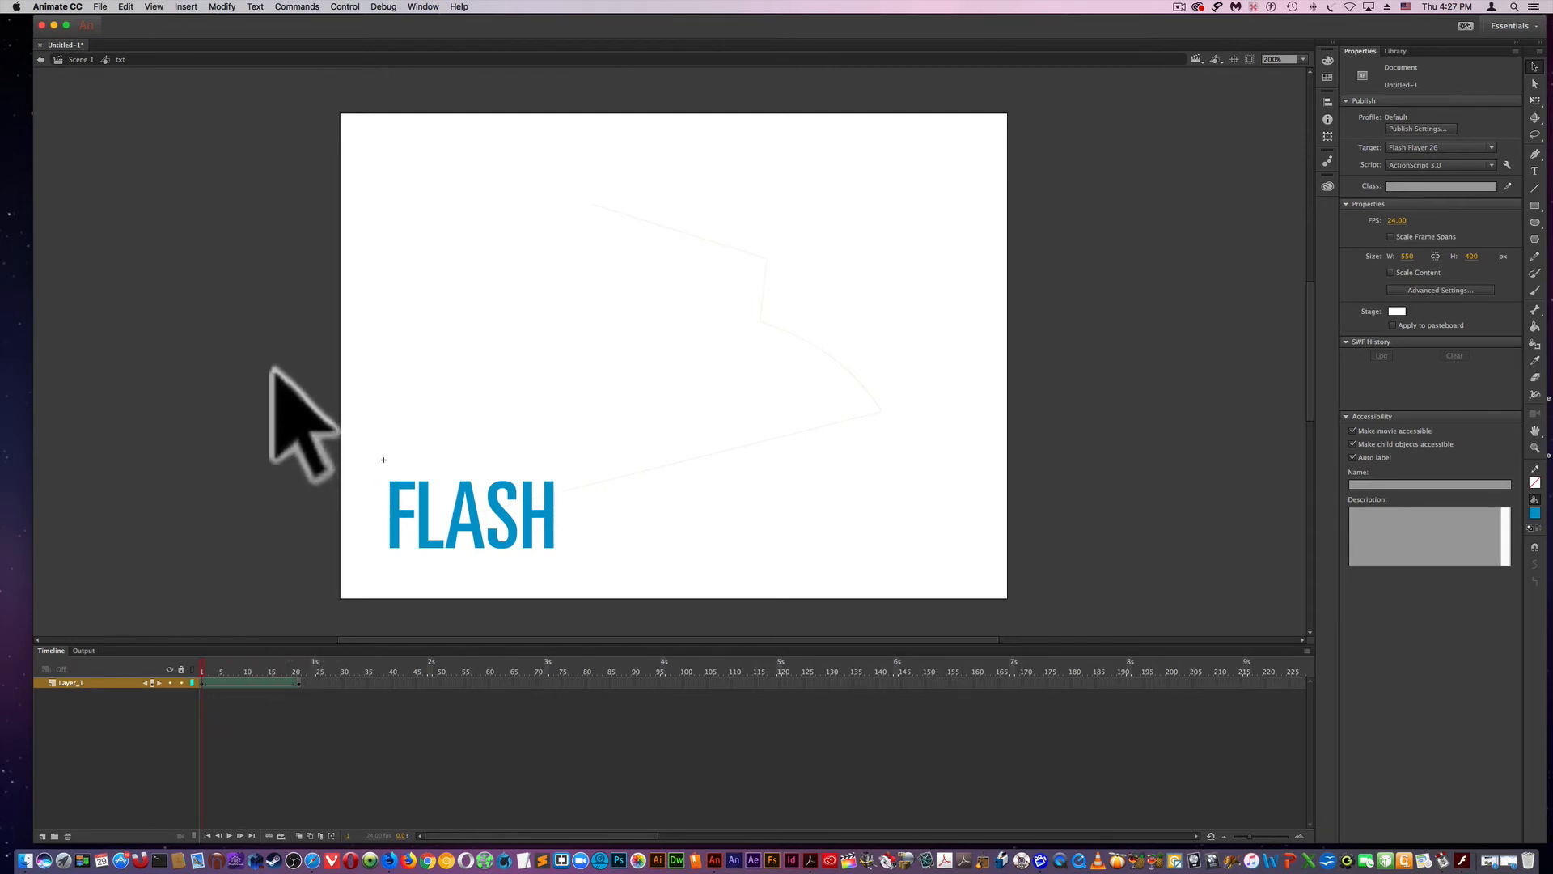
# - Return to Scene 1 and test the movie, moving the preview window up to watch the combined motion and shape tweens
pyautogui.click(112, 65)
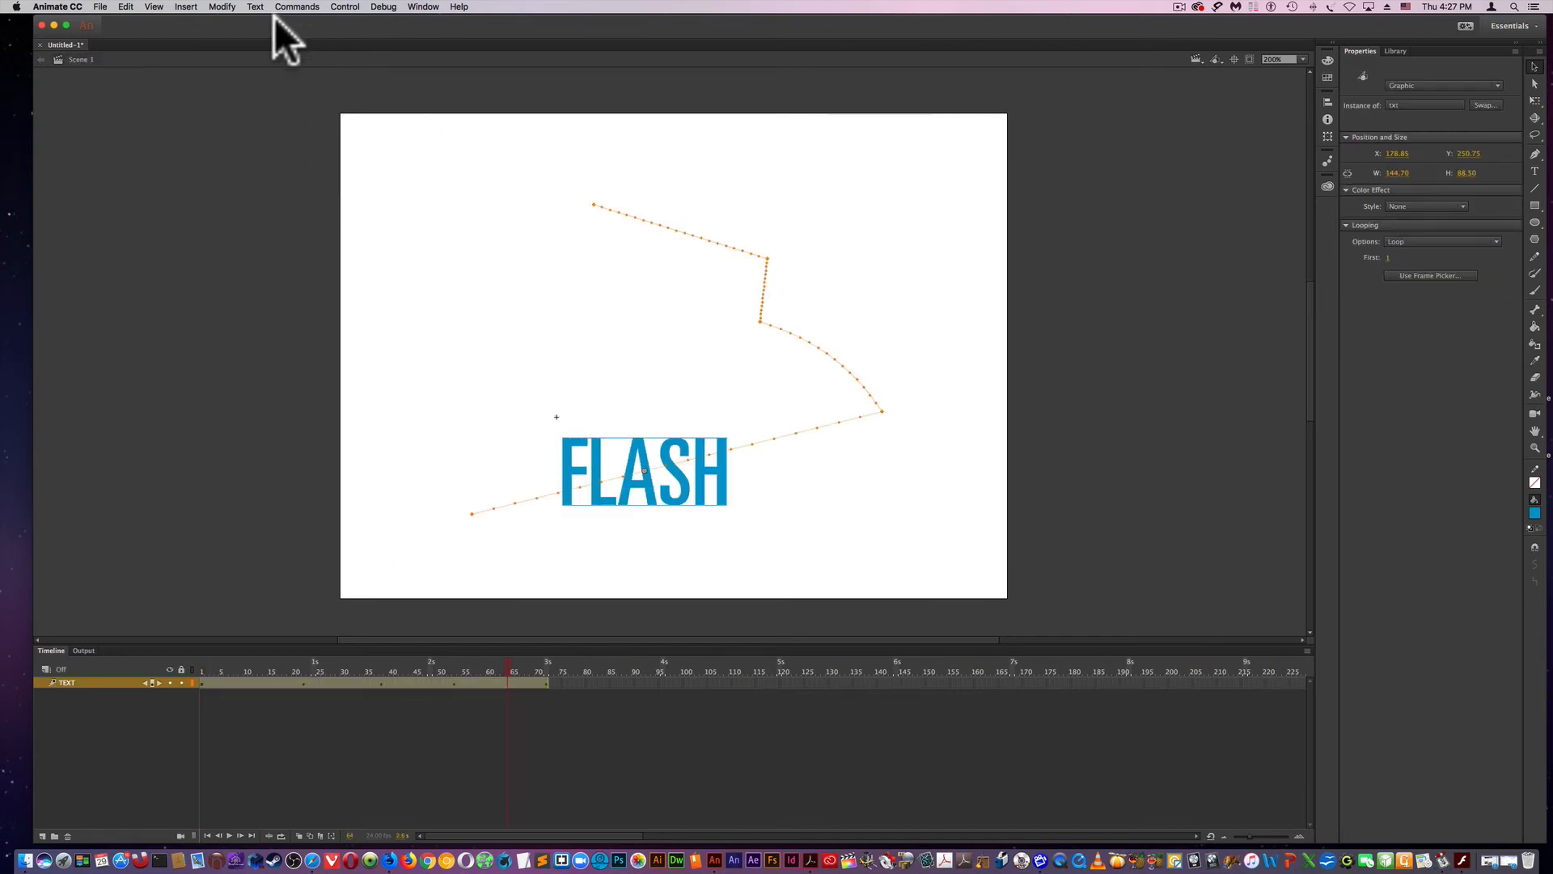
pyautogui.click(343, 7)
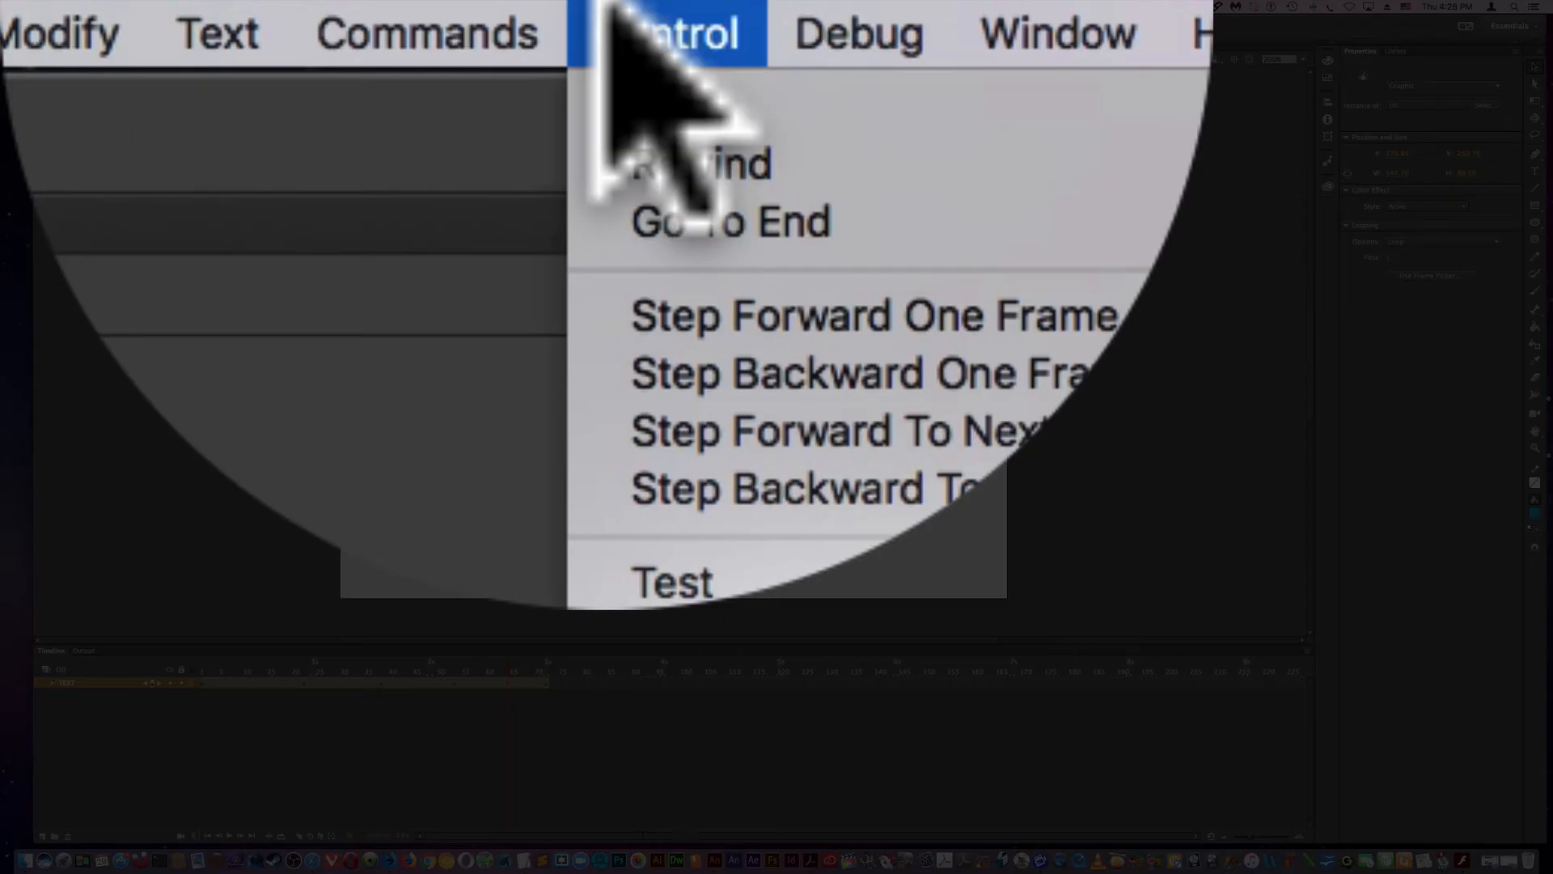
pyautogui.click(619, 571)
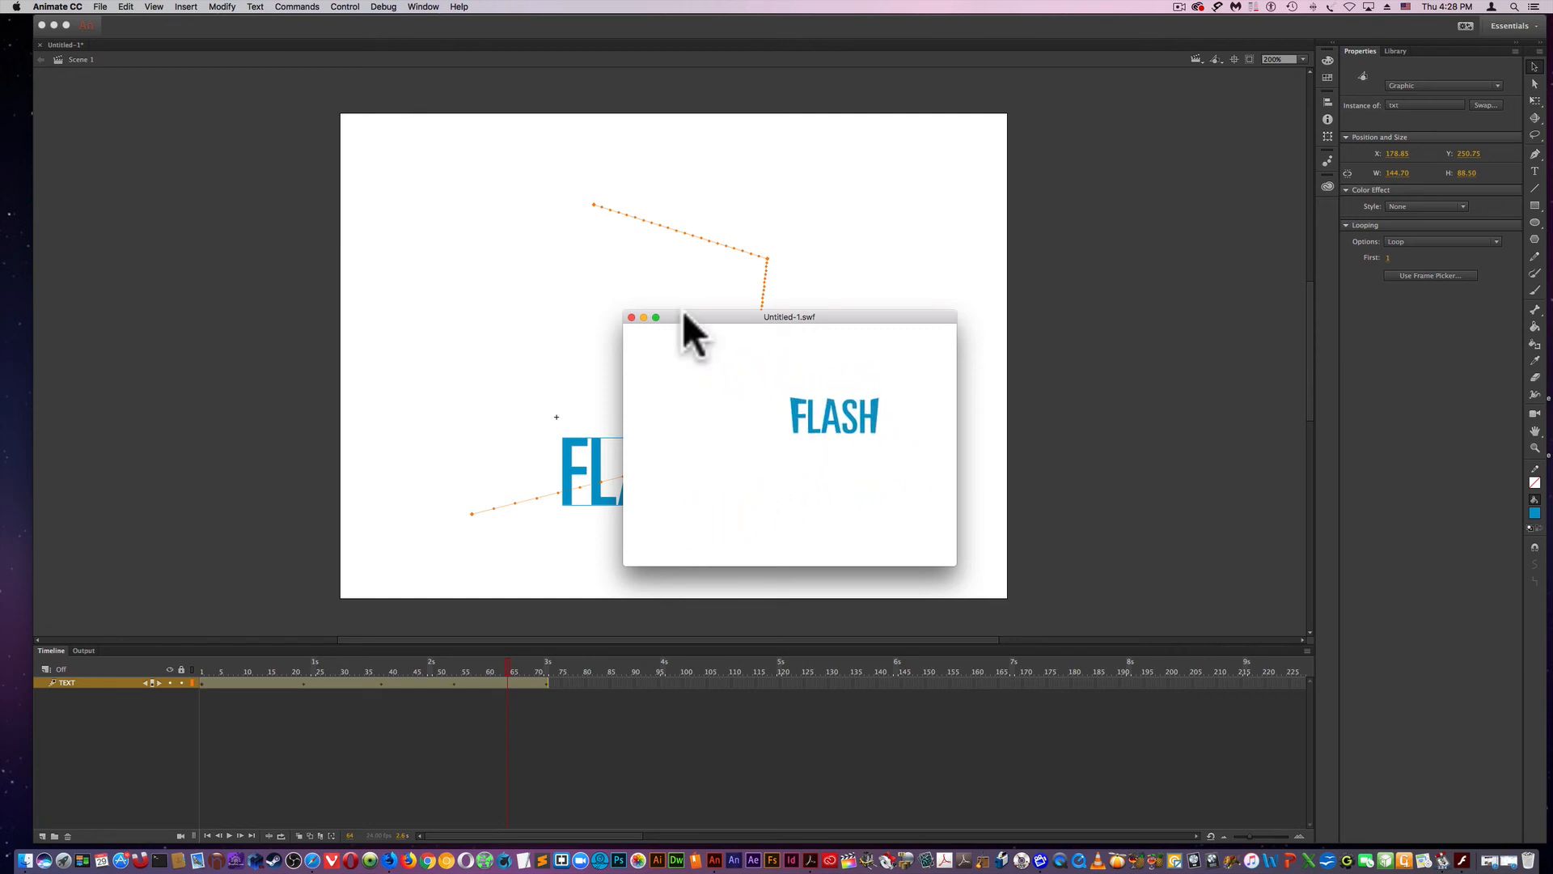
pyautogui.moveTo(681, 313); pyautogui.dragTo(626, 217)
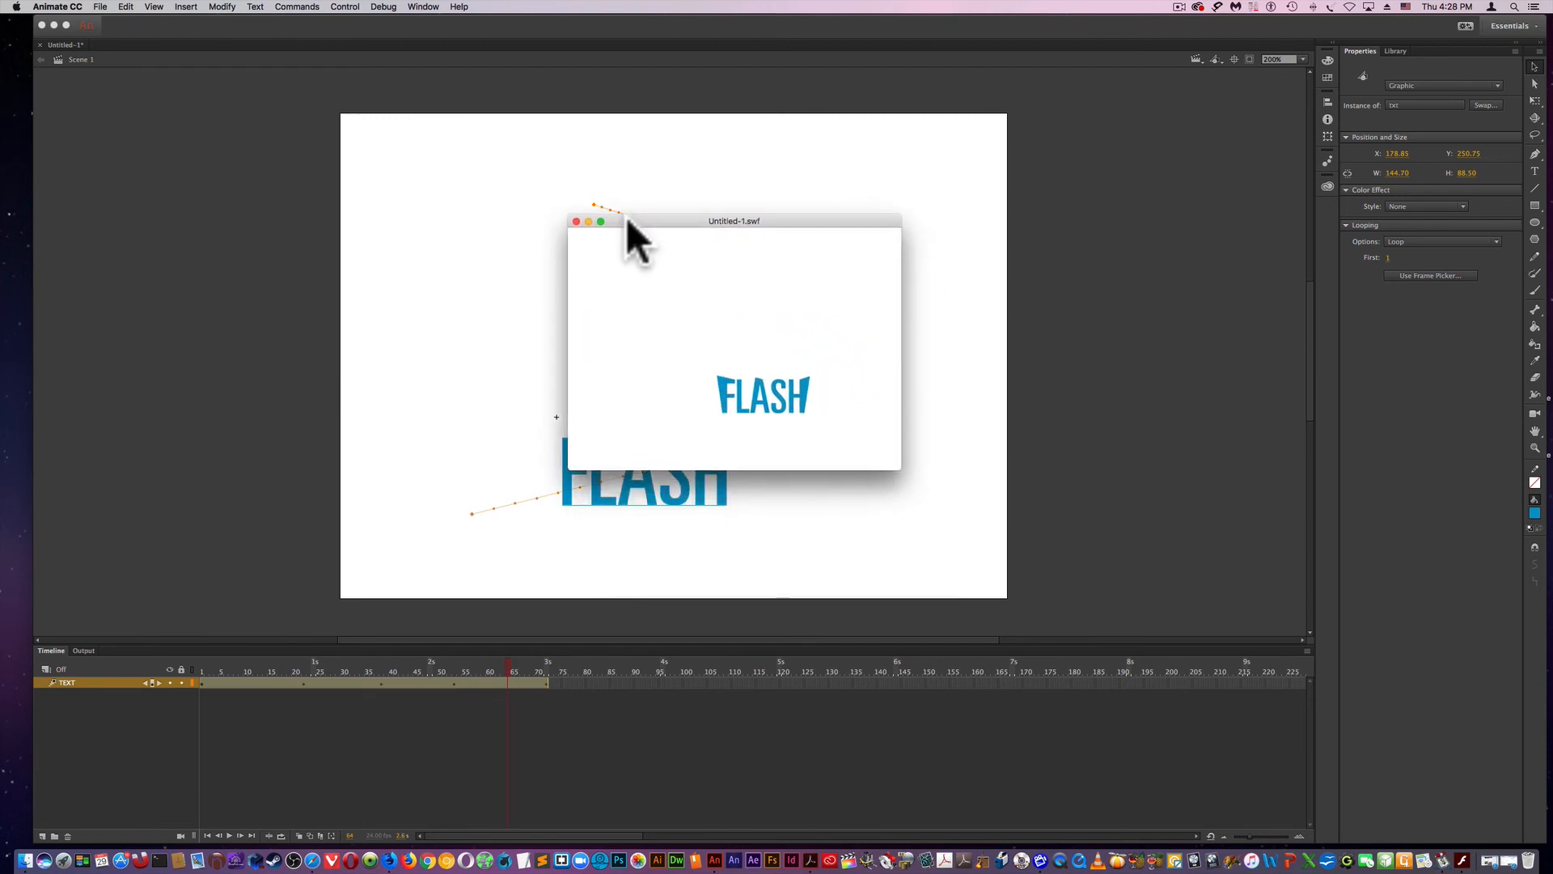